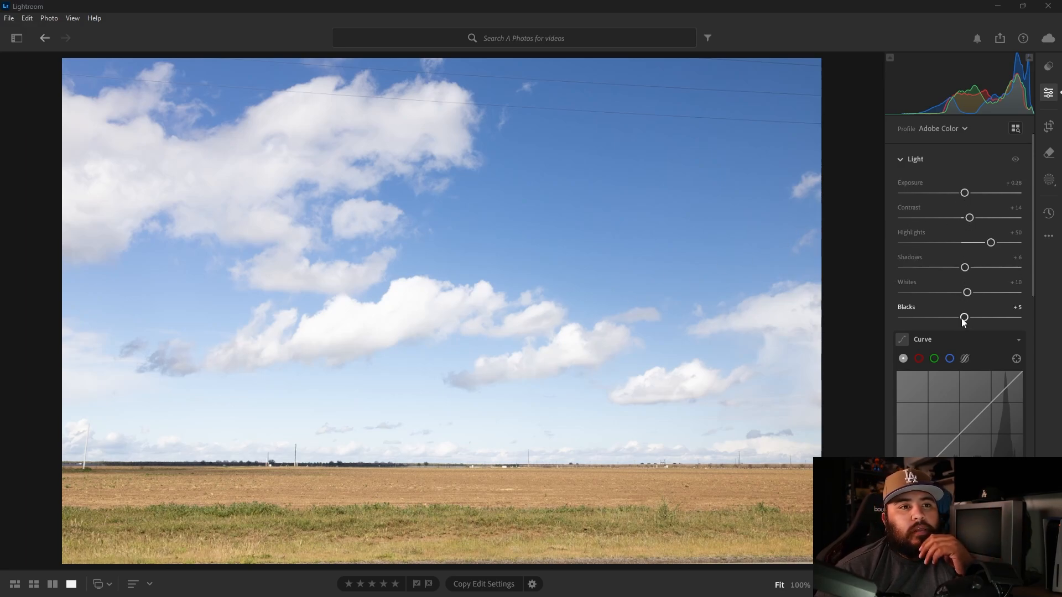
{"action": "scroll", "coordinate": [886, 348], "scroll_direction": "down", "scroll_amount": 1}
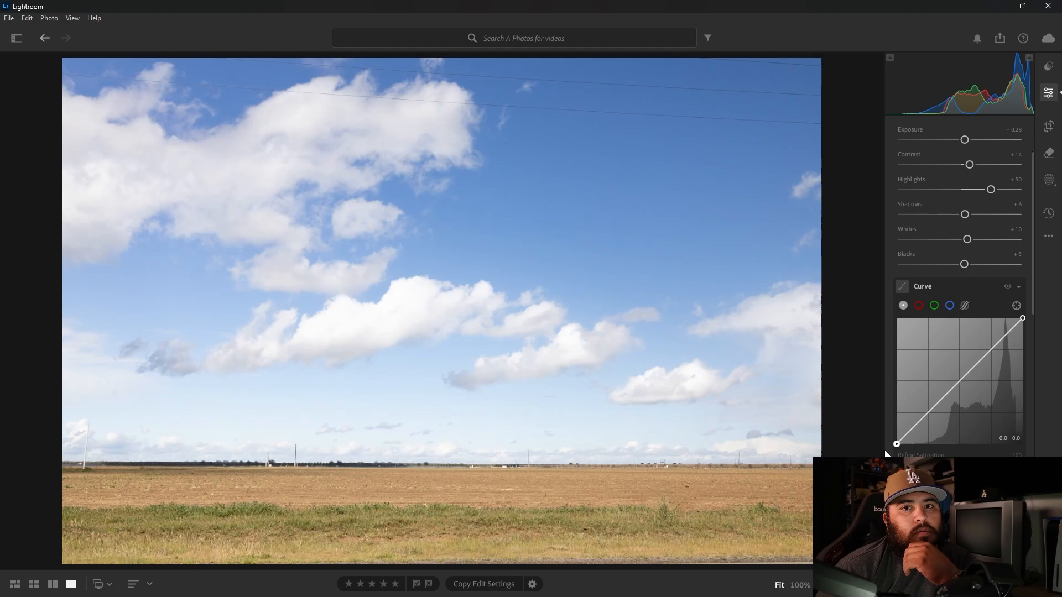
{"action": "left_click_drag", "start_coordinate": [885, 452], "coordinate": [879, 440]}
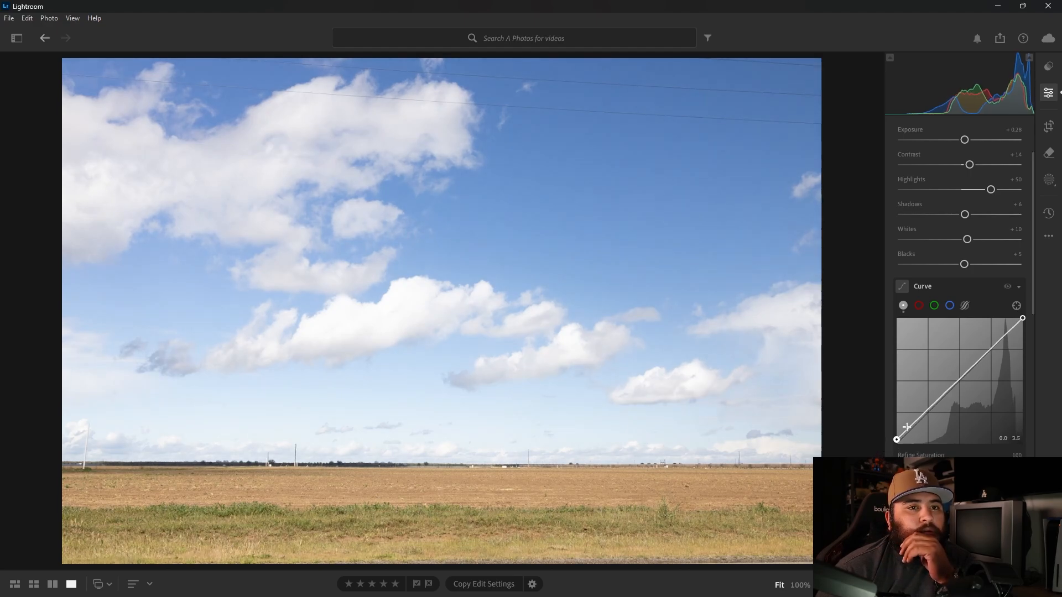
{"action": "mouse_move", "coordinate": [1022, 318]}
{"action": "left_mouse_down"}
{"action": "mouse_move", "coordinate": [1033, 331]}
{"action": "mouse_move", "coordinate": [1034, 316]}
{"action": "left_mouse_up"}
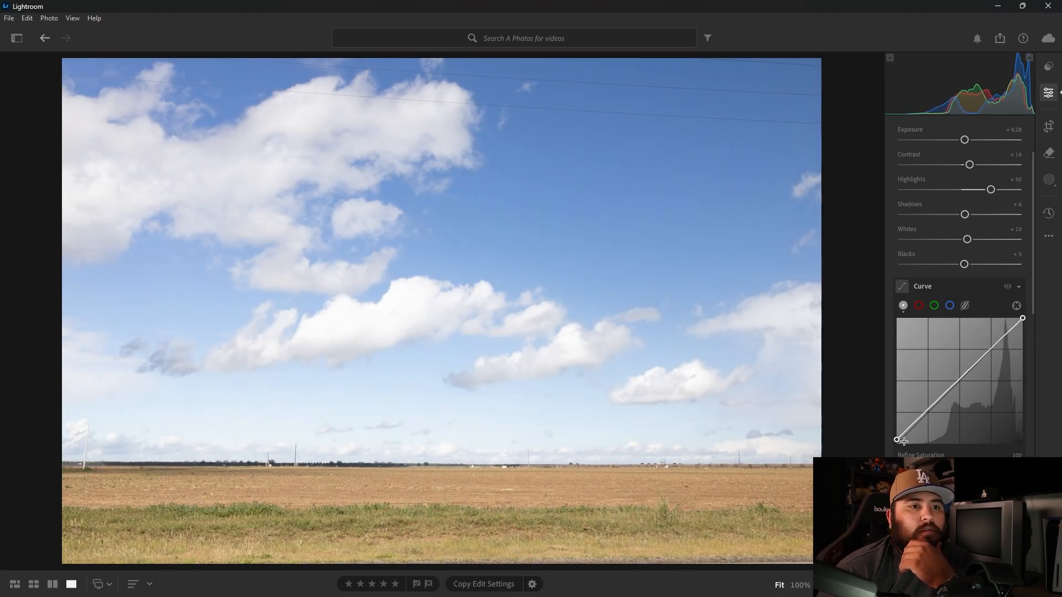
{"action": "left_click_drag", "start_coordinate": [896, 440], "coordinate": [896, 451]}
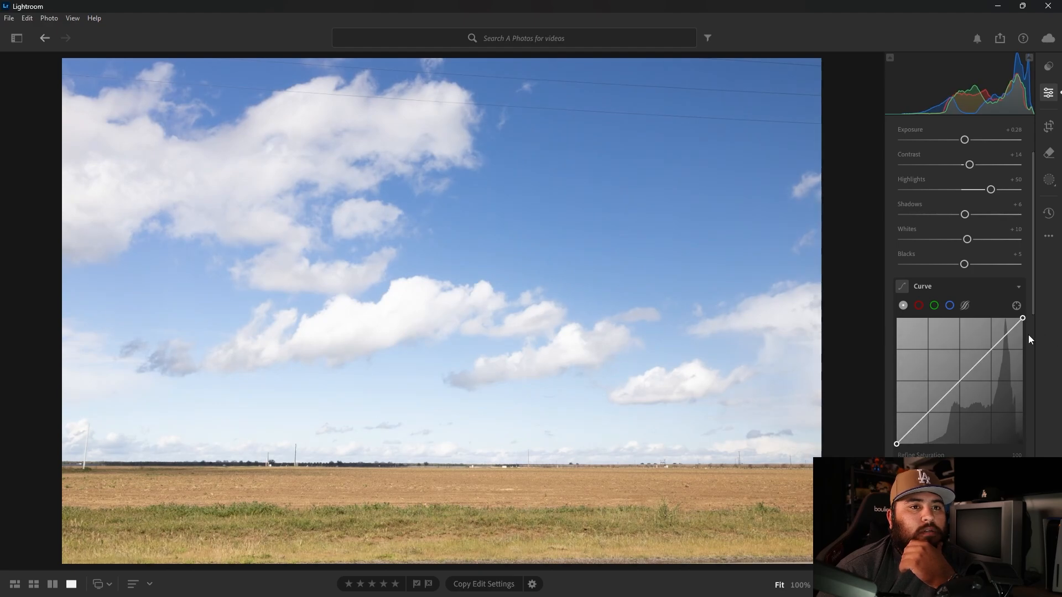
{"action": "left_click", "coordinate": [993, 348]}
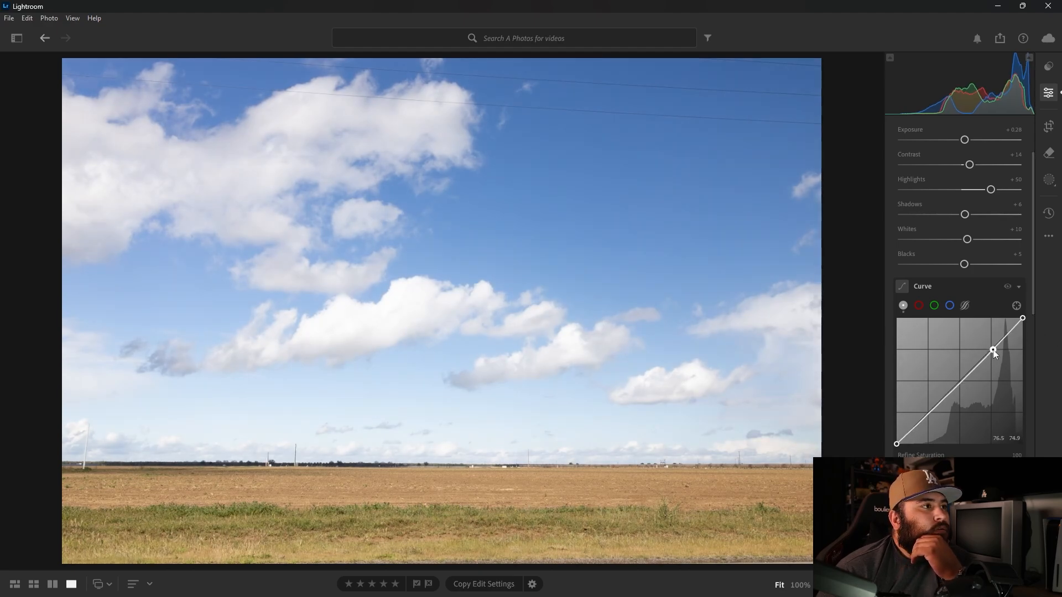
{"action": "double_click", "coordinate": [993, 349]}
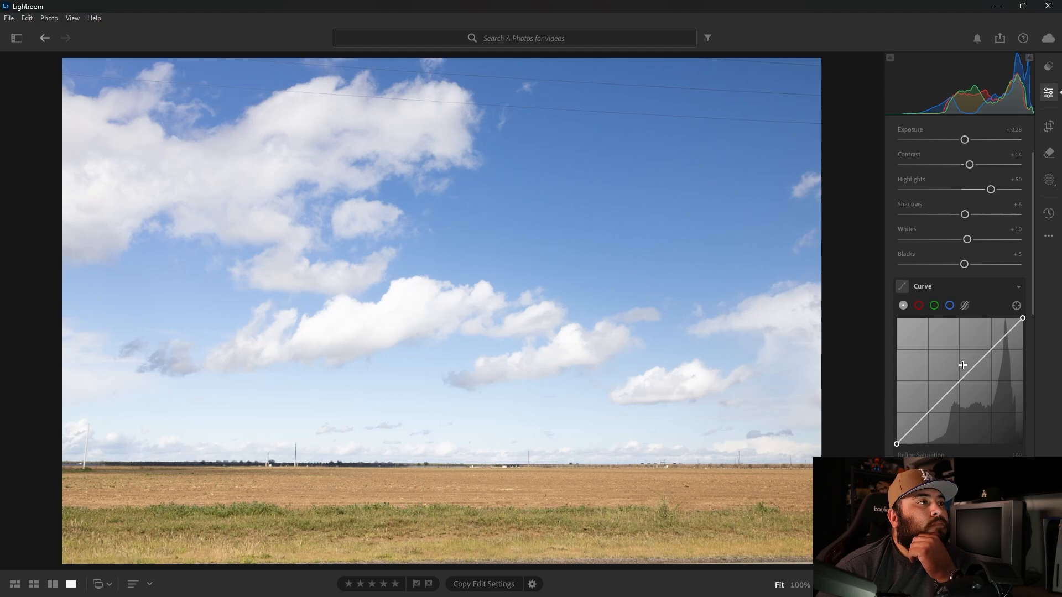
Step: Shape a gentle S-curve on the main tone curve with three points, raising the highlights and midtones slightly and lowering the shadows
{"action": "left_click", "coordinate": [991, 347]}
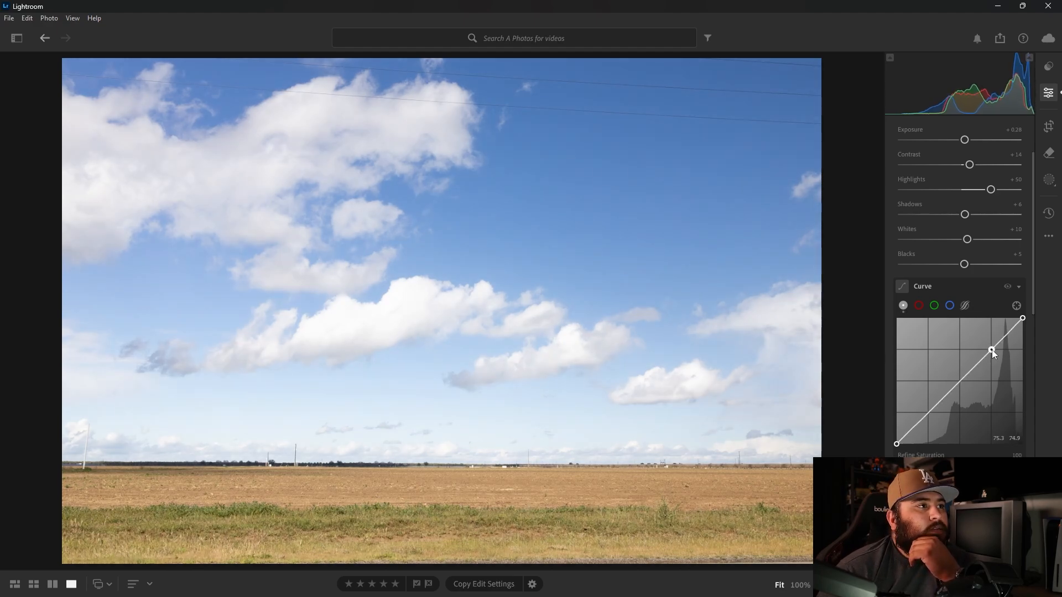
{"action": "left_click_drag", "start_coordinate": [991, 347], "coordinate": [990, 345]}
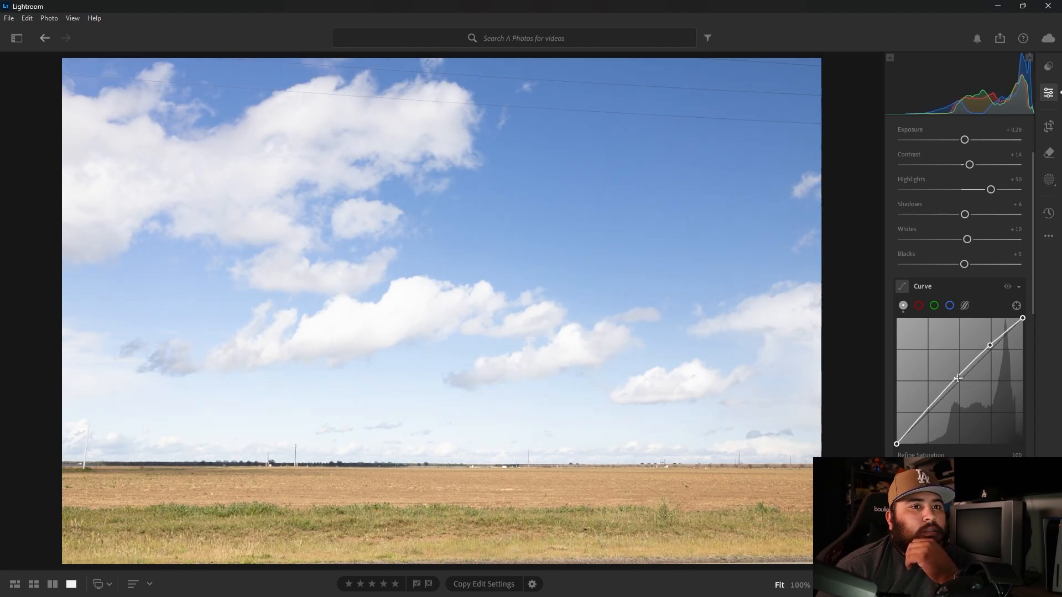
{"action": "left_click_drag", "start_coordinate": [958, 377], "coordinate": [961, 377]}
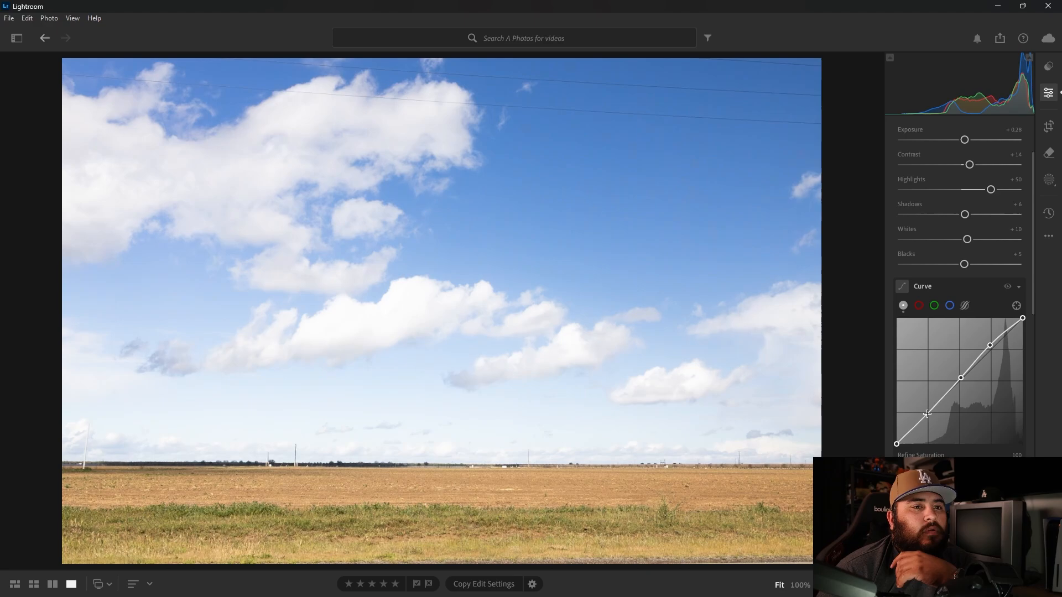
{"action": "left_click_drag", "start_coordinate": [927, 415], "coordinate": [925, 410]}
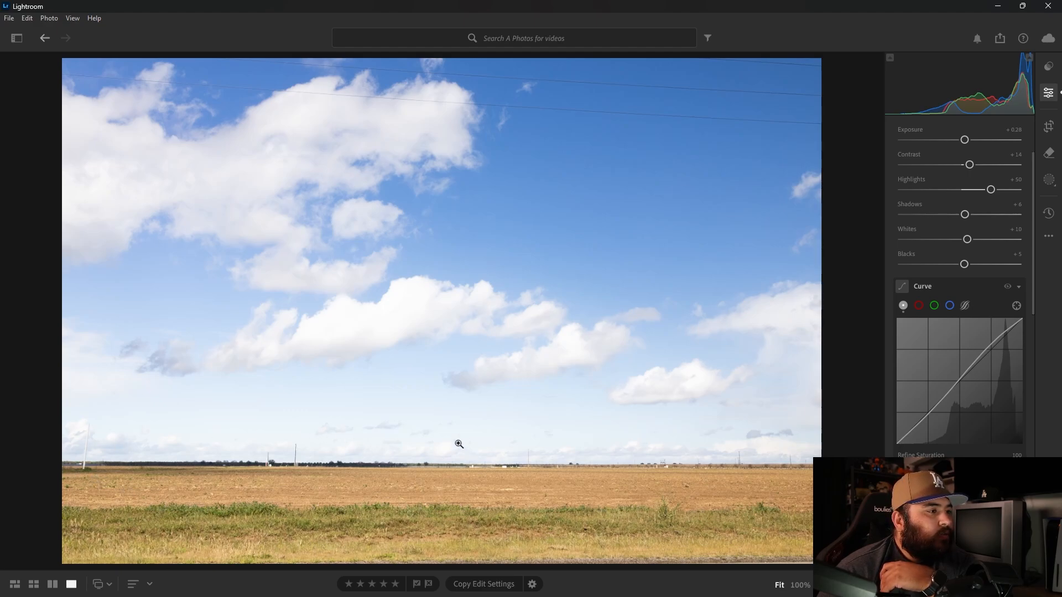
{"action": "mouse_move", "coordinate": [928, 414]}
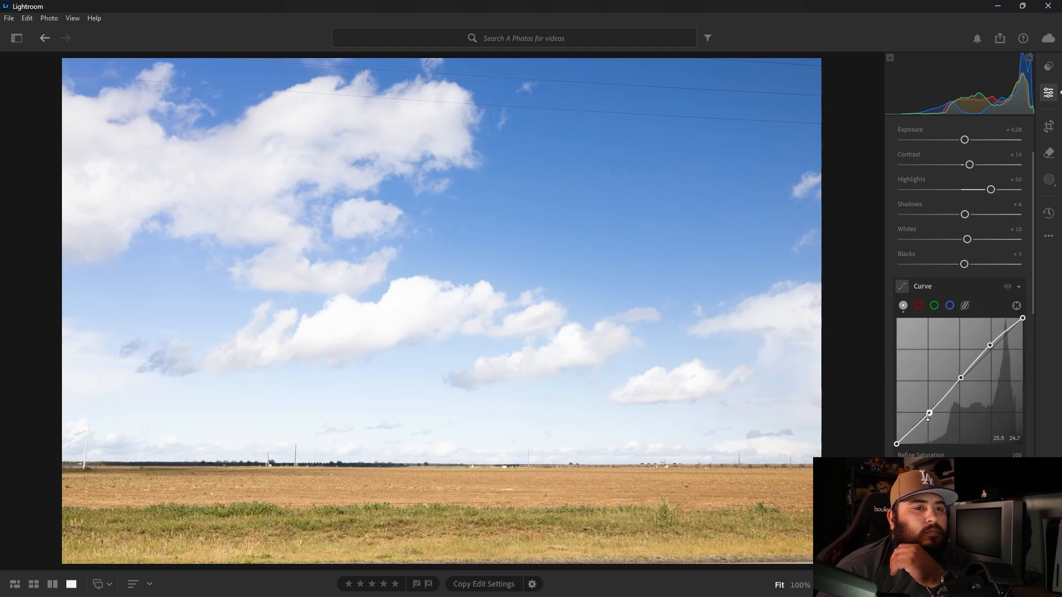
{"action": "left_click_drag", "start_coordinate": [928, 415], "coordinate": [929, 417]}
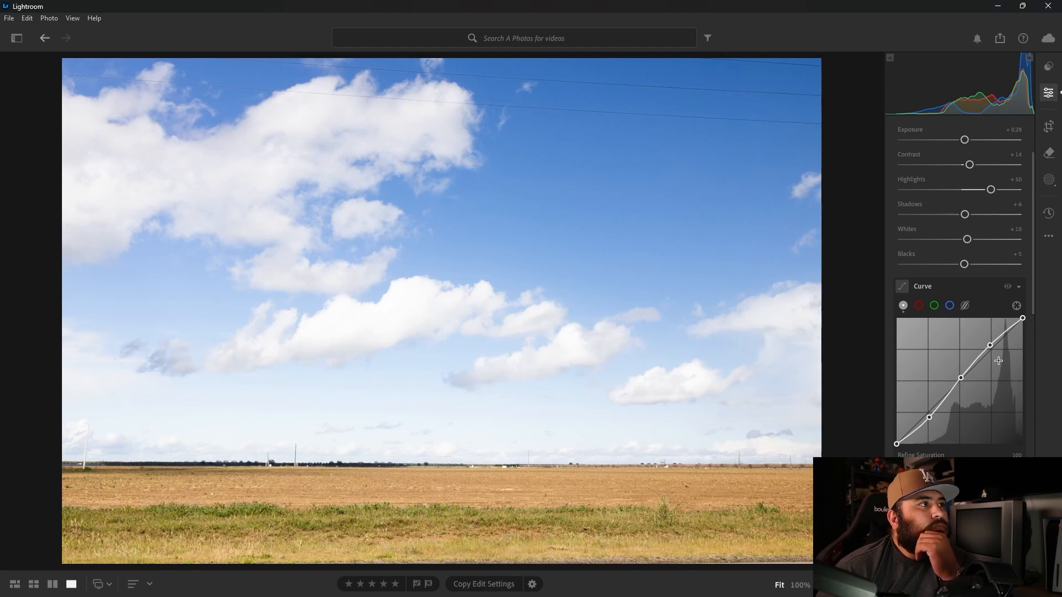
Step: View the red and green channel curves, and try bending the blue channel curve with points in the highlights, midtones and shadows
{"action": "left_click", "coordinate": [918, 306]}
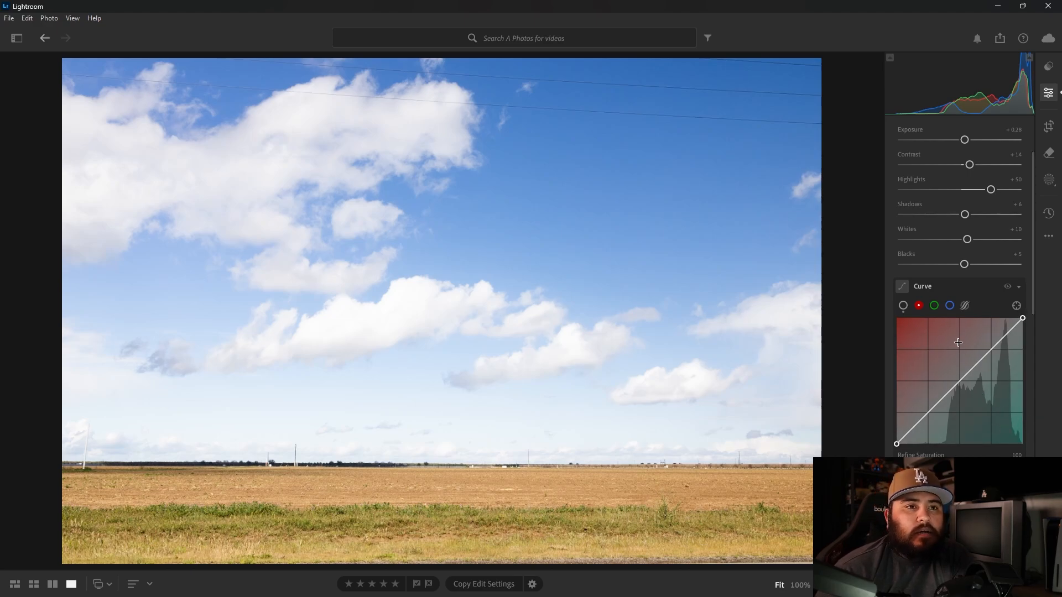
{"action": "left_click", "coordinate": [934, 305]}
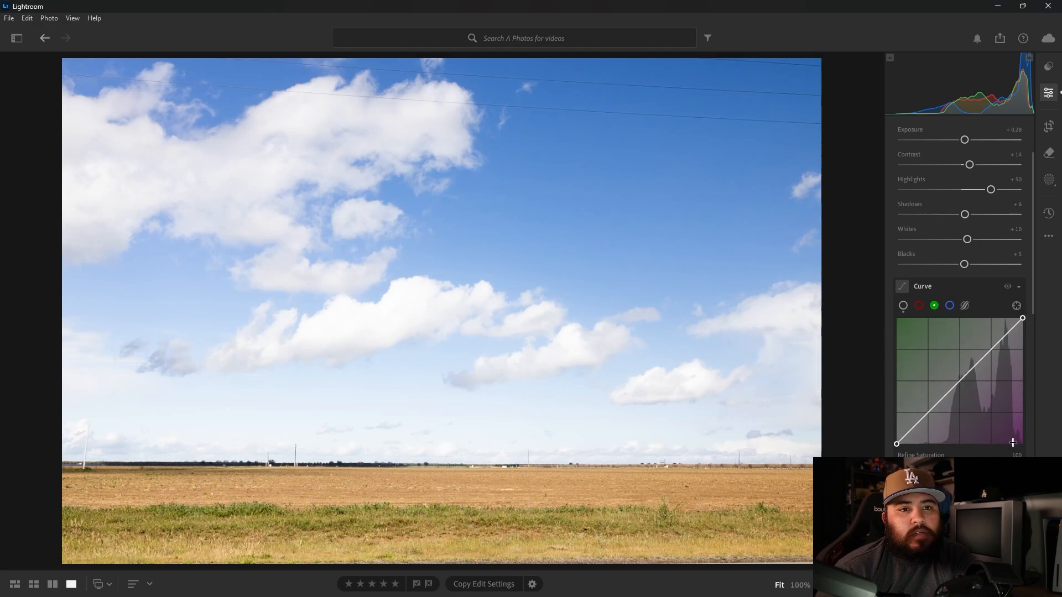
{"action": "left_click", "coordinate": [949, 306]}
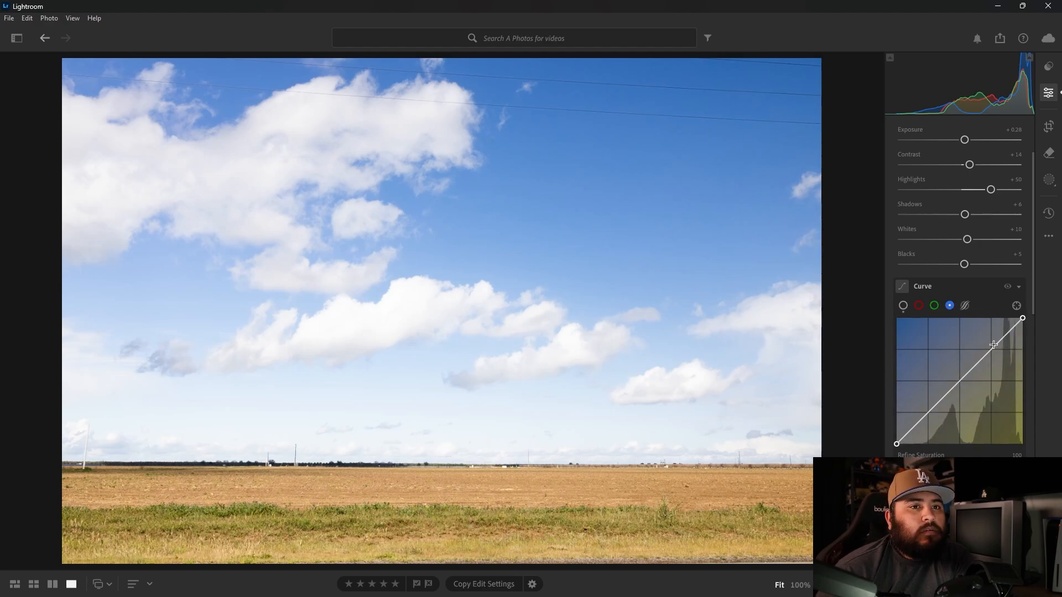
{"action": "mouse_move", "coordinate": [994, 344]}
{"action": "left_mouse_down"}
{"action": "mouse_move", "coordinate": [998, 352]}
{"action": "mouse_move", "coordinate": [990, 345]}
{"action": "left_mouse_up"}
{"action": "left_click_drag", "start_coordinate": [959, 381], "coordinate": [965, 382]}
{"action": "left_click_drag", "start_coordinate": [926, 418], "coordinate": [926, 412]}
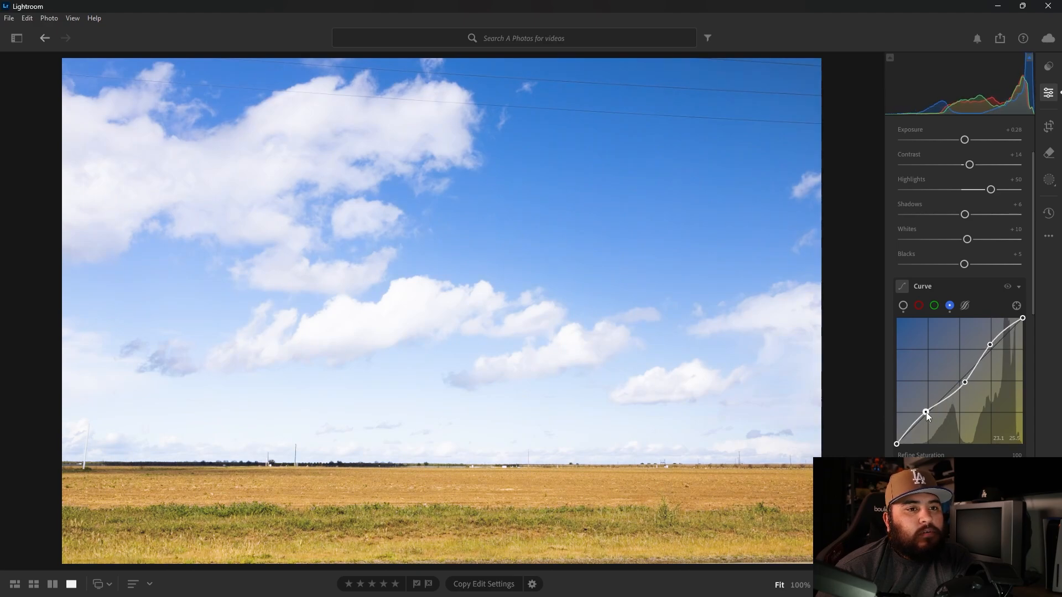
Step: Remove the three added points from the blue channel curve and return to the main tone curve
{"action": "double_click", "coordinate": [929, 414]}
{"action": "double_click", "coordinate": [965, 382]}
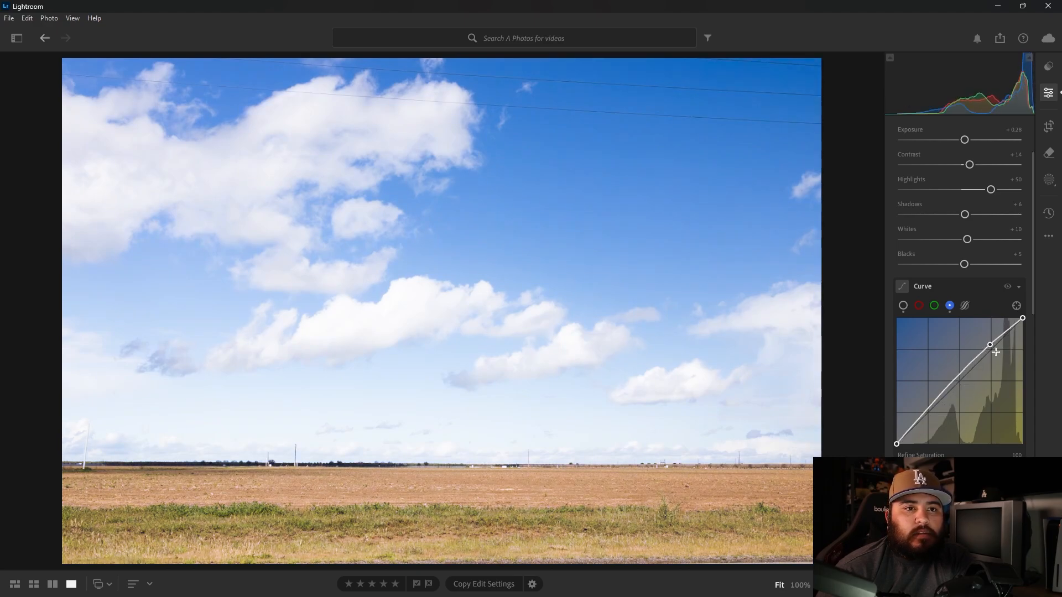
{"action": "double_click", "coordinate": [991, 345]}
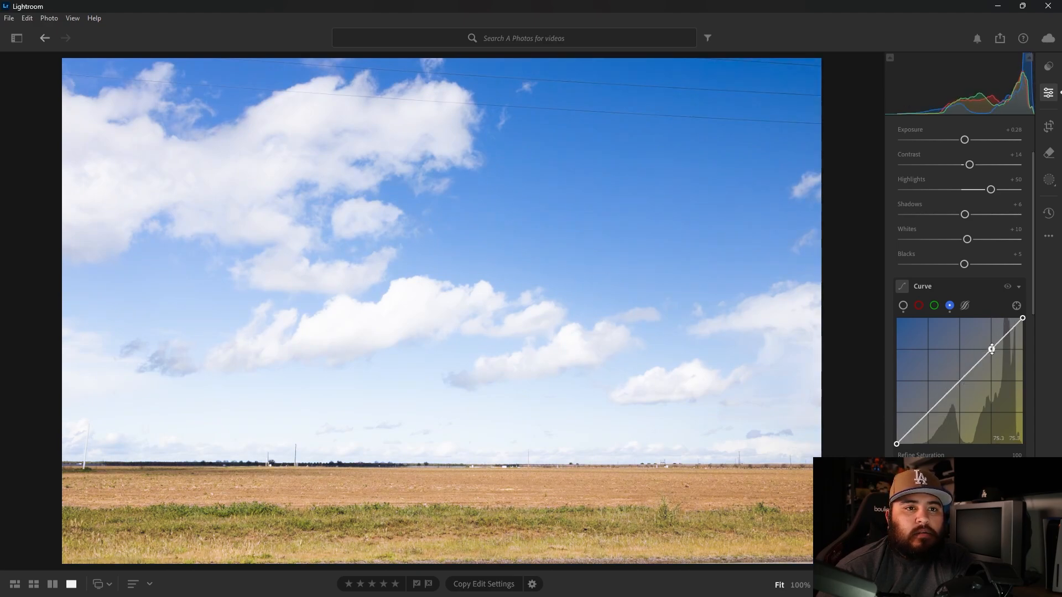
{"action": "left_click", "coordinate": [902, 306]}
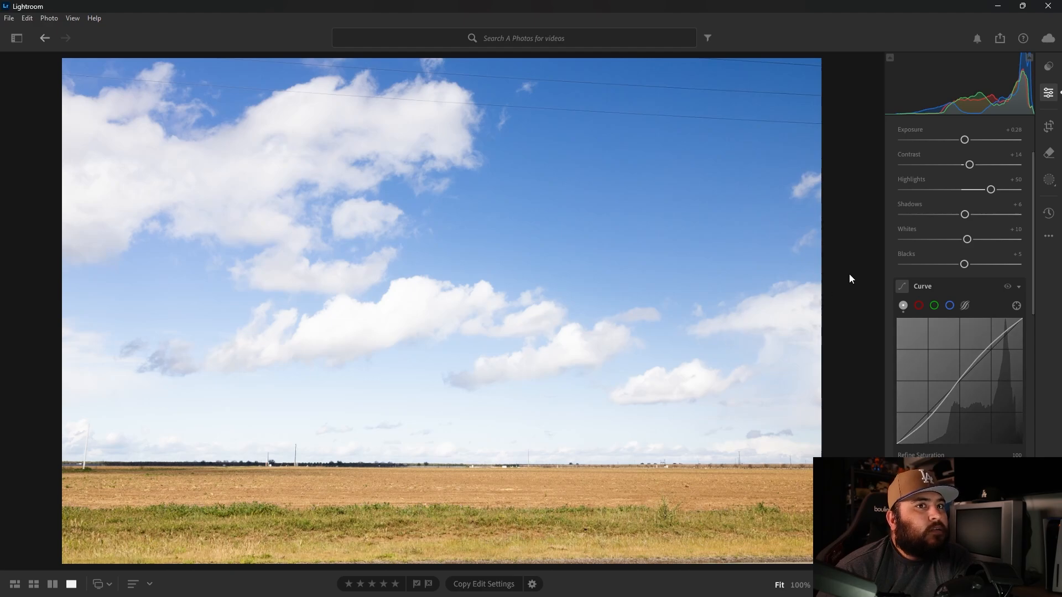
Step: Warm the photo's white balance by setting the color temperature to 6,628
{"action": "scroll", "coordinate": [956, 395], "scroll_direction": "up", "scroll_amount": 3}
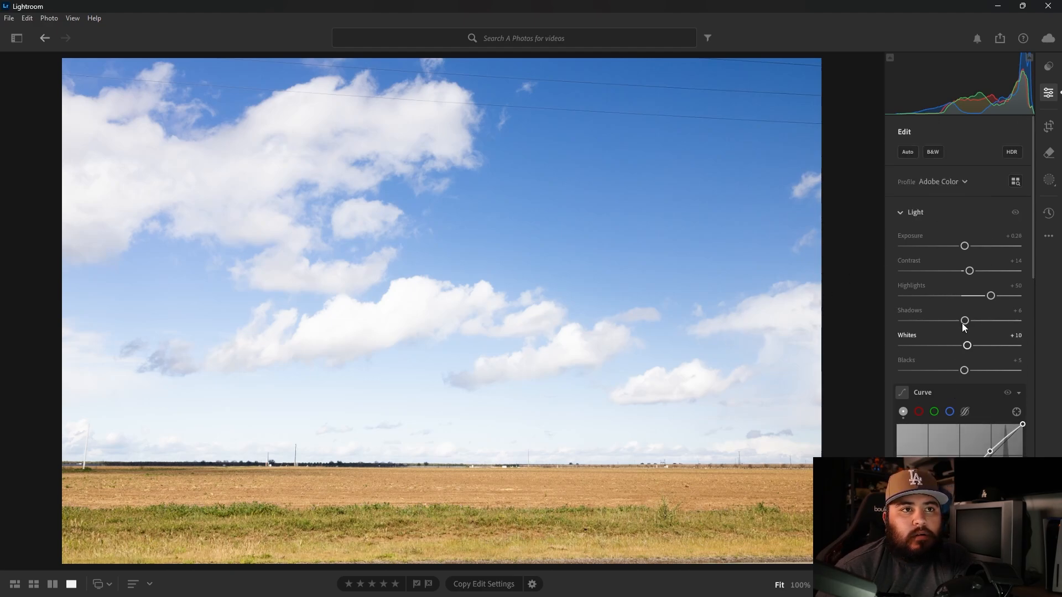
{"action": "scroll", "coordinate": [966, 399], "scroll_direction": "down", "scroll_amount": 3}
{"action": "scroll", "coordinate": [966, 400], "scroll_direction": "down", "scroll_amount": 8}
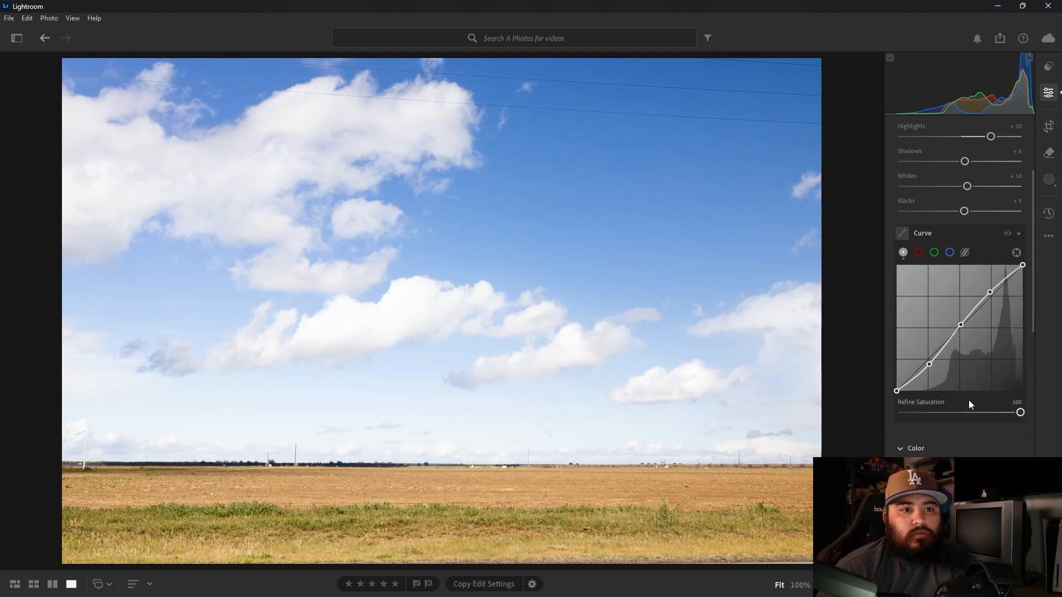
{"action": "scroll", "coordinate": [967, 398], "scroll_direction": "up", "scroll_amount": 11}
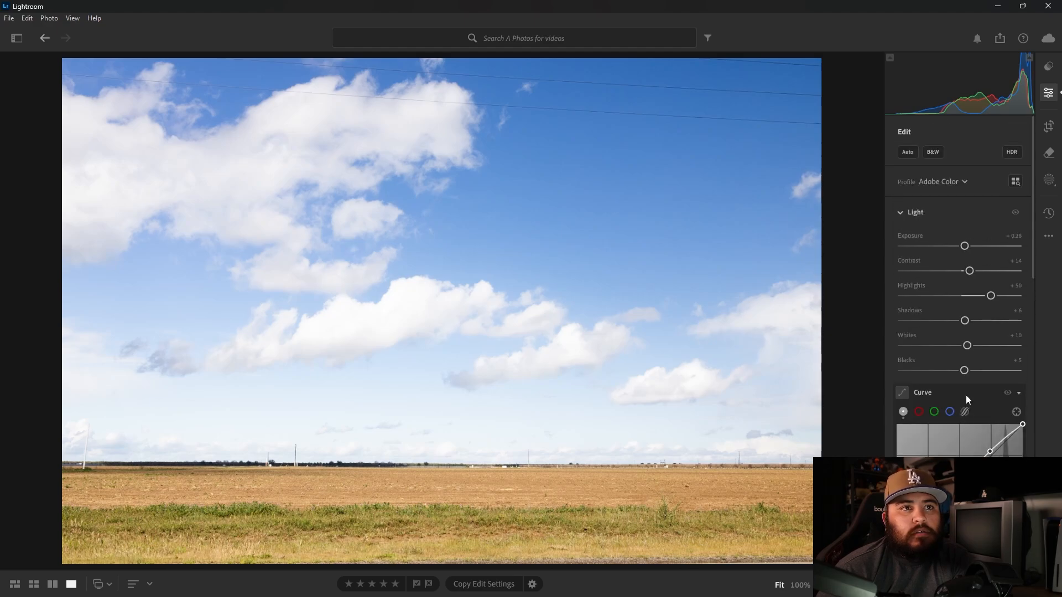
{"action": "scroll", "coordinate": [962, 380], "scroll_direction": "down", "scroll_amount": 9}
{"action": "scroll", "coordinate": [962, 380], "scroll_direction": "down", "scroll_amount": 2}
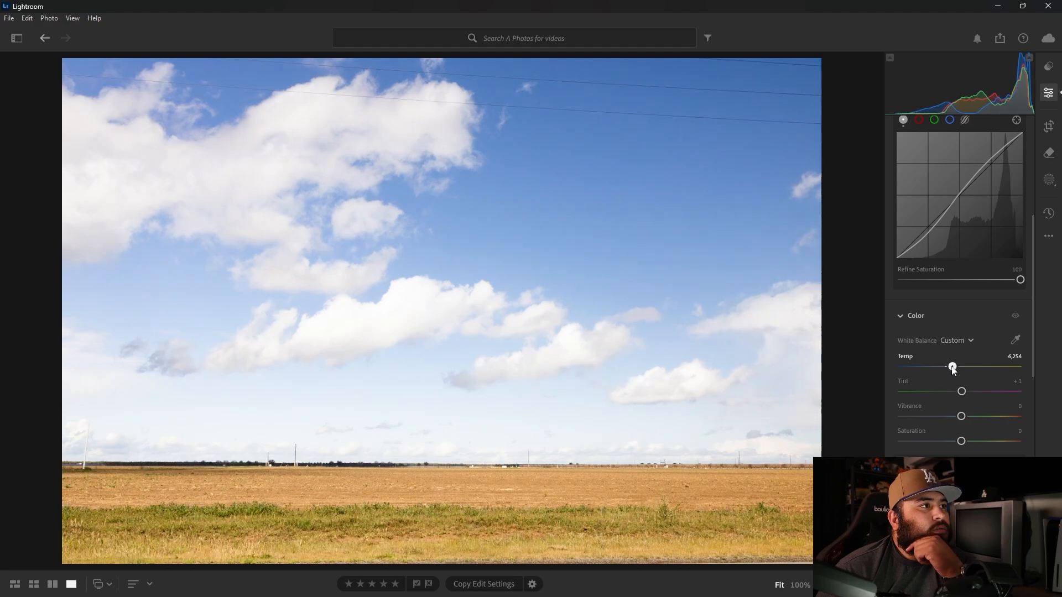
{"action": "left_click_drag", "start_coordinate": [953, 371], "coordinate": [948, 370]}
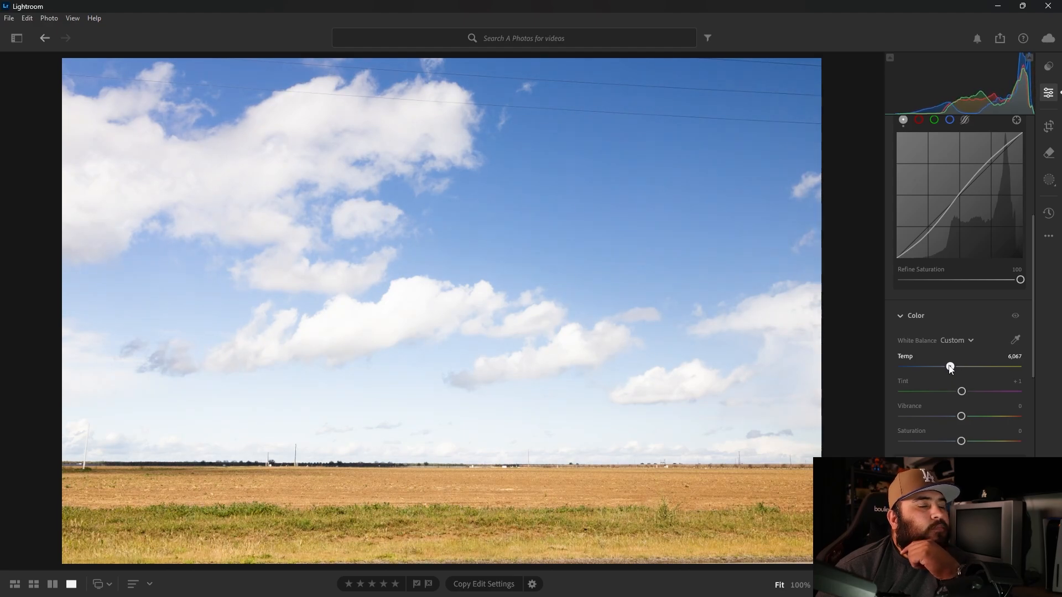
{"action": "left_click_drag", "start_coordinate": [949, 369], "coordinate": [958, 371]}
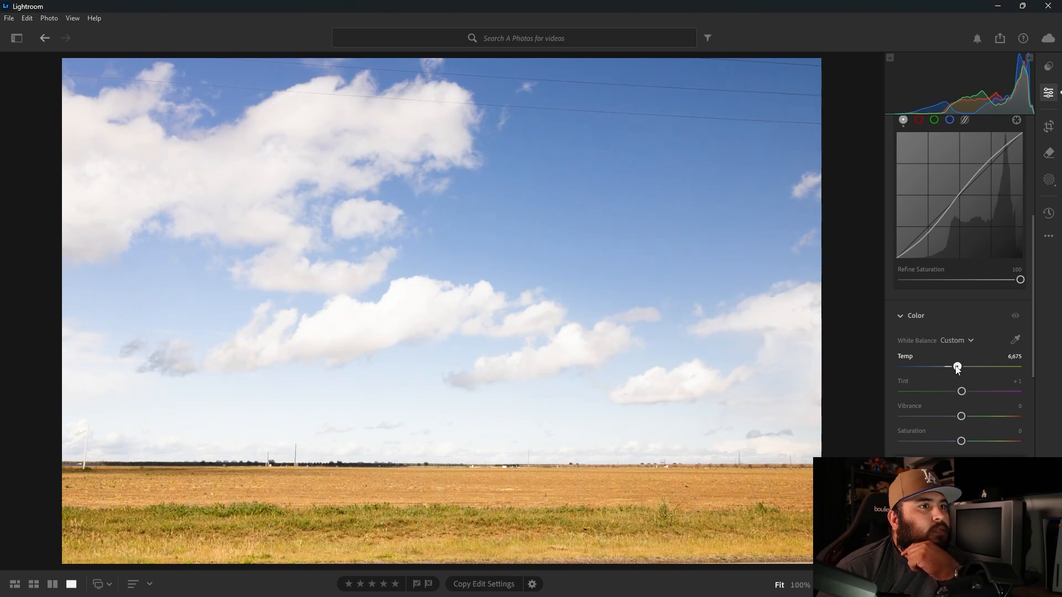
{"action": "left_click_drag", "start_coordinate": [957, 369], "coordinate": [956, 370]}
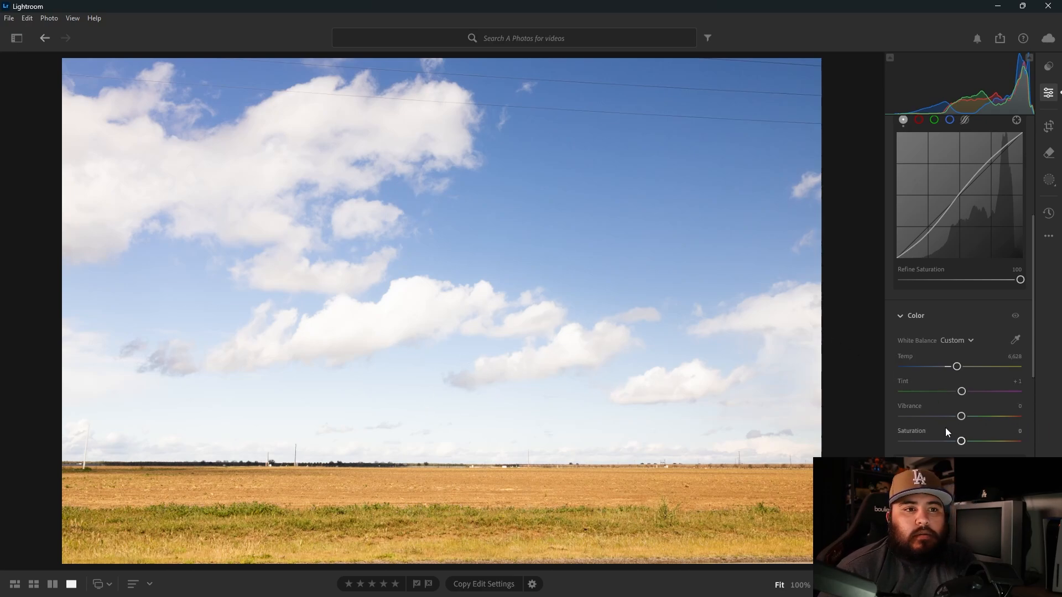
Step: Try shifting the tint toward green, down to about -20, and reset it to its default
{"action": "scroll", "coordinate": [945, 427], "scroll_direction": "down", "scroll_amount": 1}
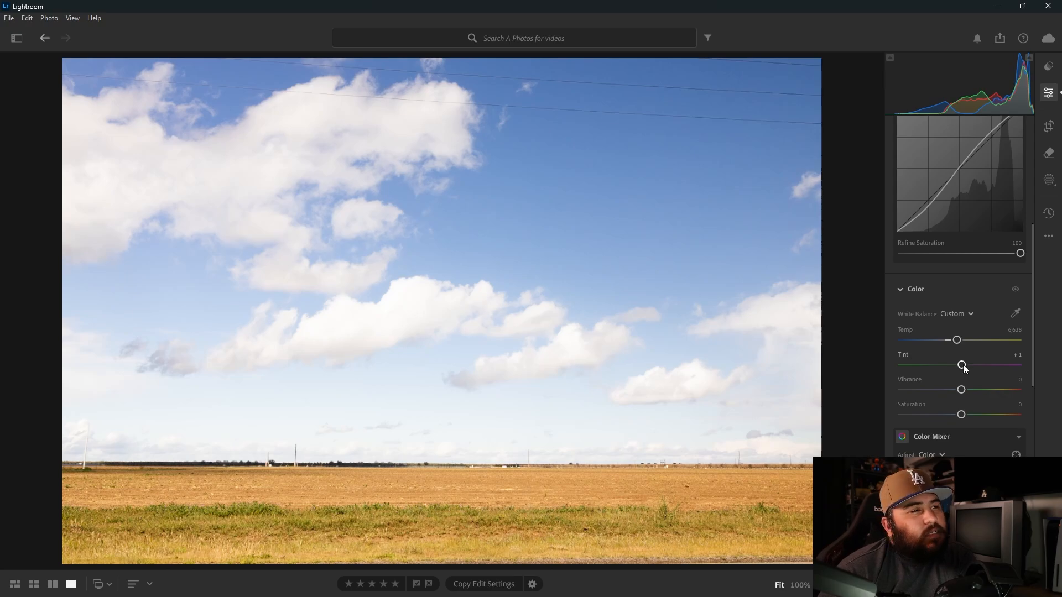
{"action": "left_click_drag", "start_coordinate": [963, 365], "coordinate": [960, 366]}
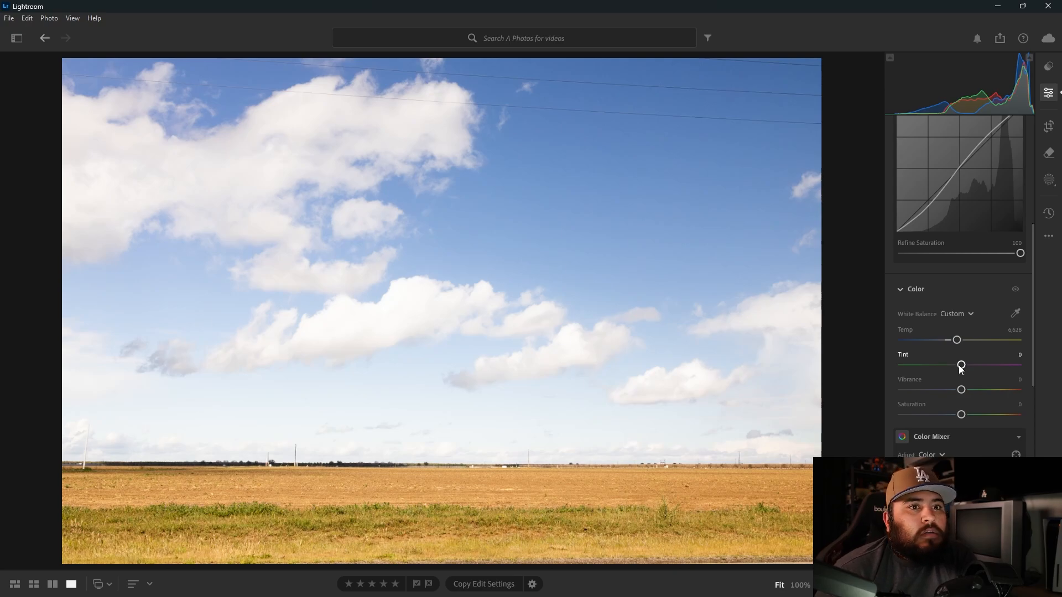
{"action": "left_click_drag", "start_coordinate": [961, 365], "coordinate": [960, 370]}
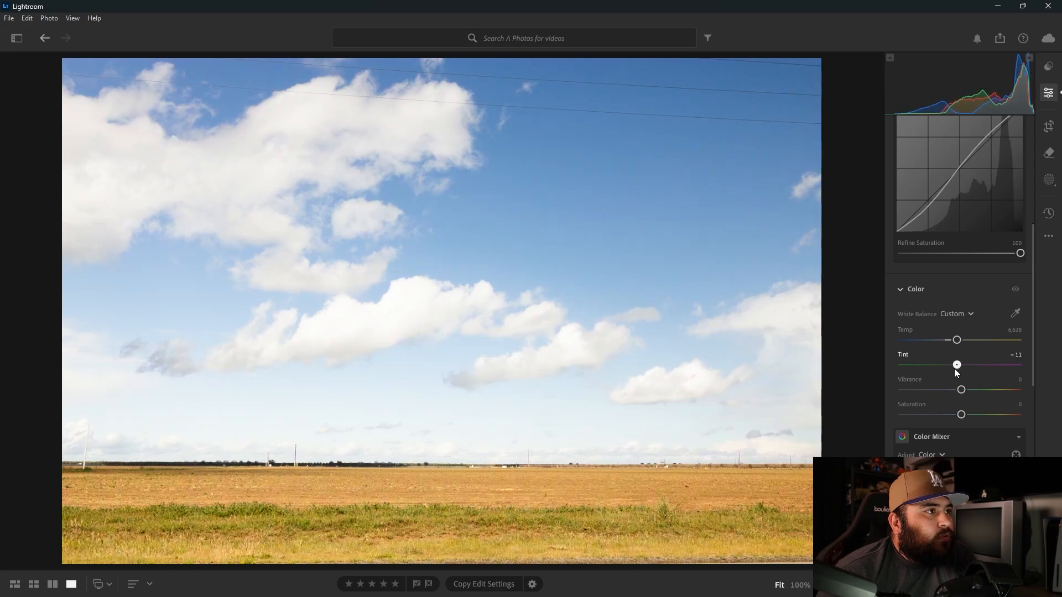
{"action": "left_click_drag", "start_coordinate": [961, 369], "coordinate": [961, 365]}
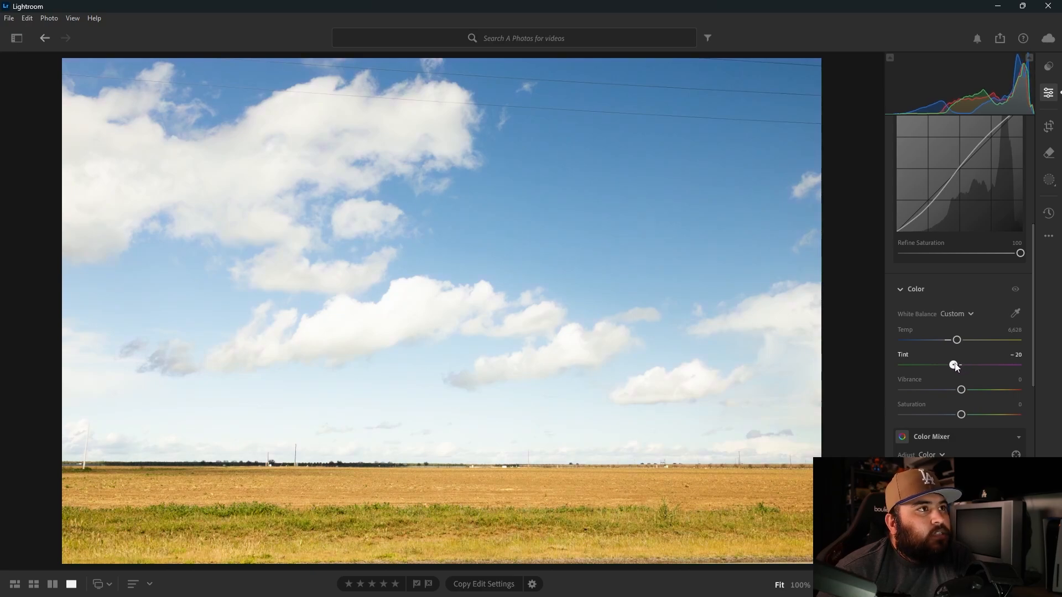
{"action": "double_click", "coordinate": [954, 365]}
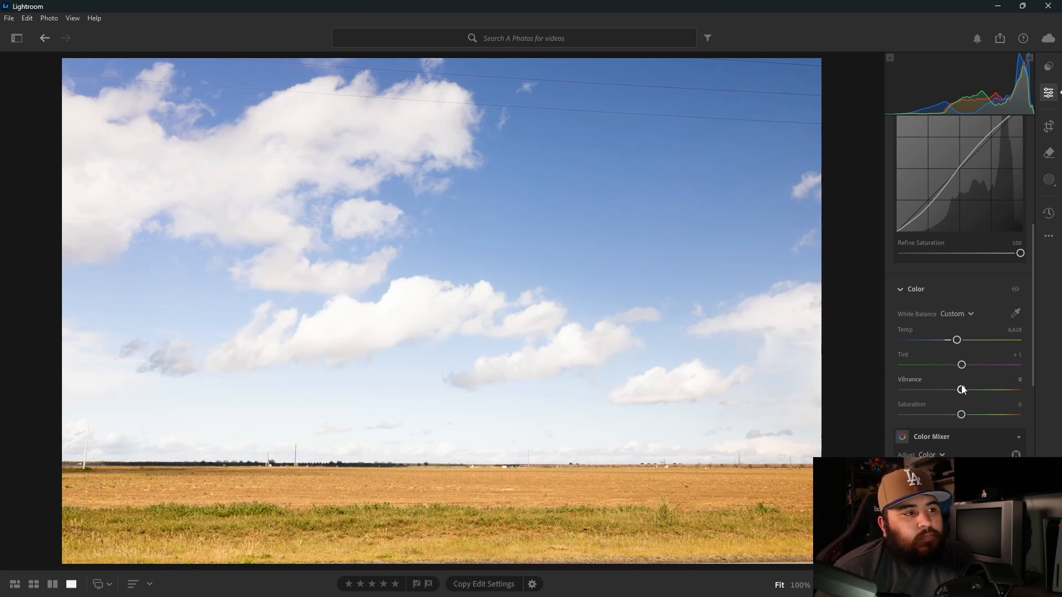
Step: Set the photo's vibrance to +5
{"action": "mouse_move", "coordinate": [966, 390]}
{"action": "left_mouse_down"}
{"action": "mouse_move", "coordinate": [957, 388]}
{"action": "mouse_move", "coordinate": [1032, 401]}
{"action": "mouse_move", "coordinate": [967, 401]}
{"action": "mouse_move", "coordinate": [961, 414]}
{"action": "mouse_move", "coordinate": [978, 416]}
{"action": "mouse_move", "coordinate": [947, 423]}
{"action": "mouse_move", "coordinate": [968, 408]}
{"action": "left_mouse_up"}
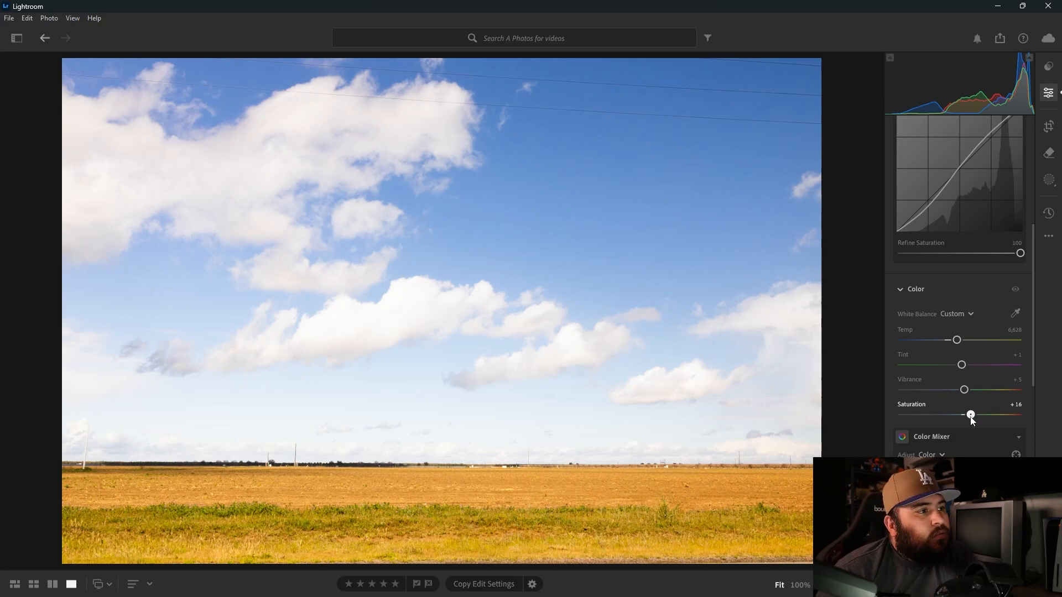
Step: Try the overall saturation at +100 and then at +3, with the vibrance raised to +10
{"action": "left_click_drag", "start_coordinate": [971, 416], "coordinate": [1038, 414]}
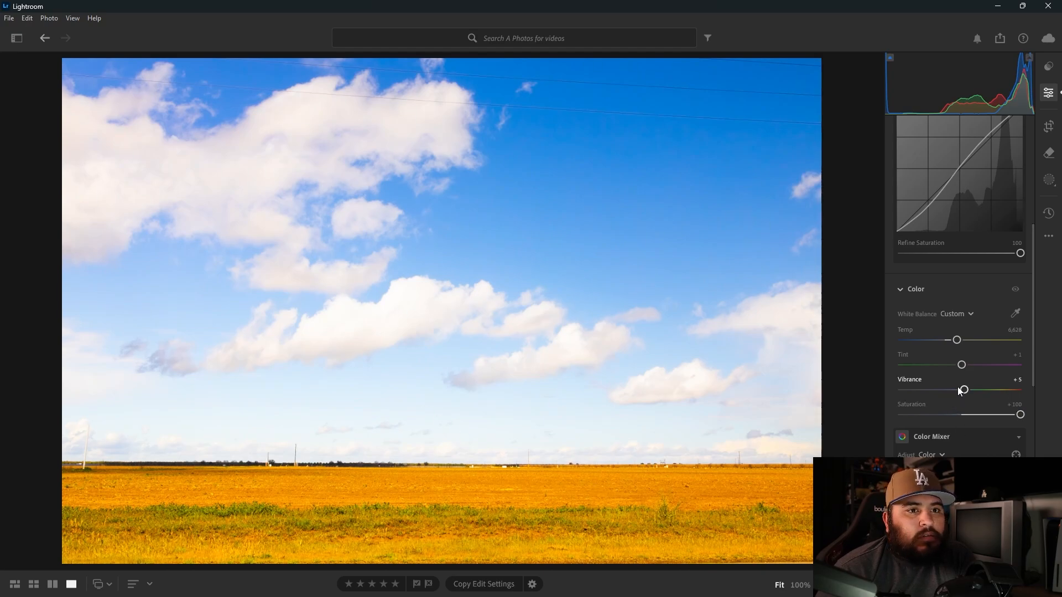
{"action": "mouse_move", "coordinate": [968, 394]}
{"action": "left_mouse_down"}
{"action": "mouse_move", "coordinate": [1034, 388]}
{"action": "mouse_move", "coordinate": [930, 395]}
{"action": "mouse_move", "coordinate": [1007, 390]}
{"action": "mouse_move", "coordinate": [965, 392]}
{"action": "left_mouse_up"}
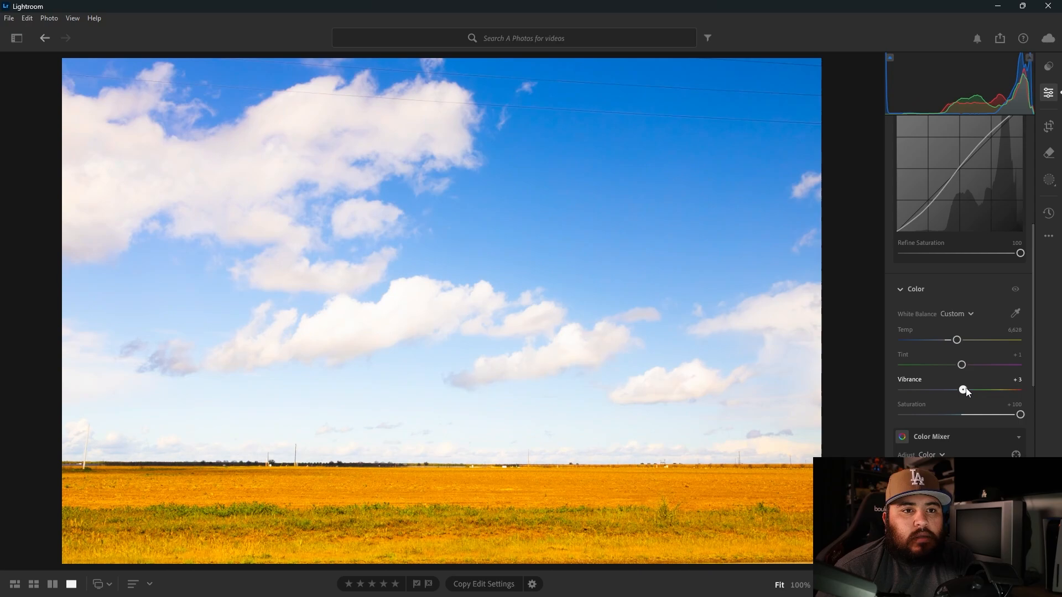
{"action": "left_click_drag", "start_coordinate": [1020, 414], "coordinate": [962, 416]}
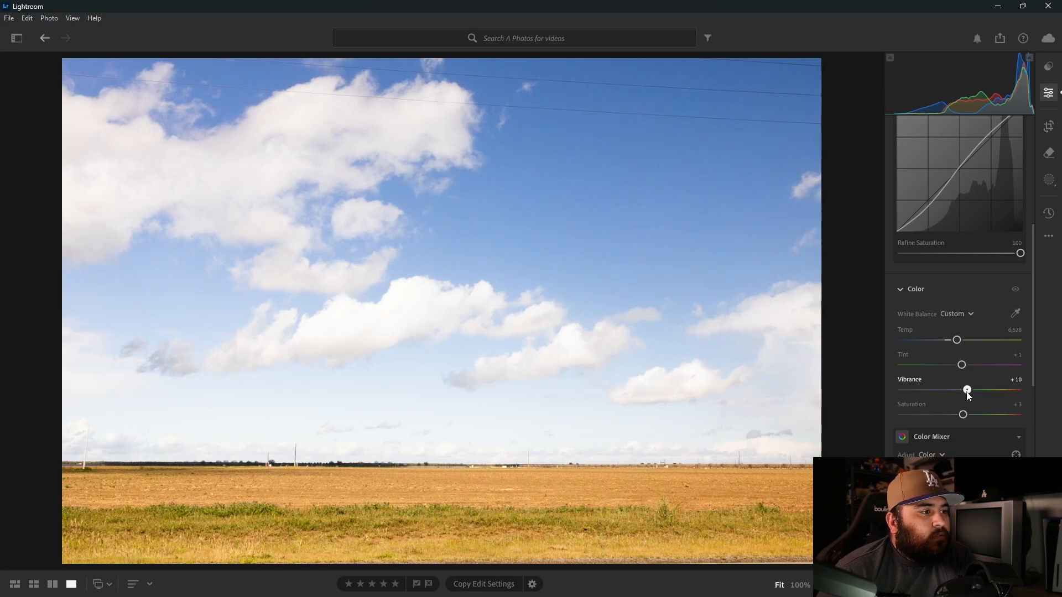
{"action": "left_click_drag", "start_coordinate": [970, 394], "coordinate": [967, 393]}
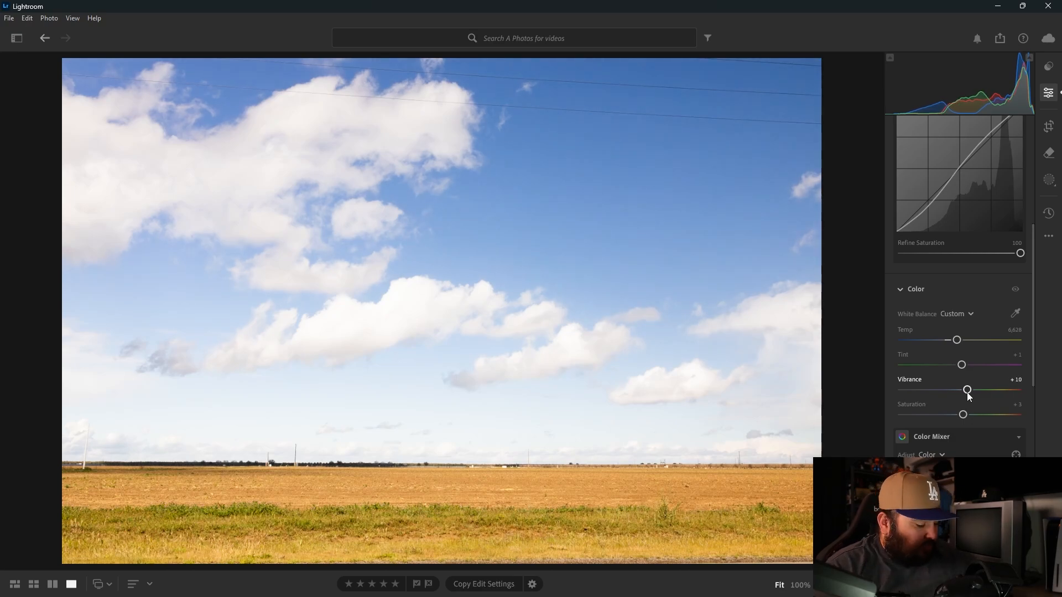
Step: Undo the recent saturation and vibrance experiments back to the +5 vibrance adjustment
{"action": "key", "text": "ctrl+z"}
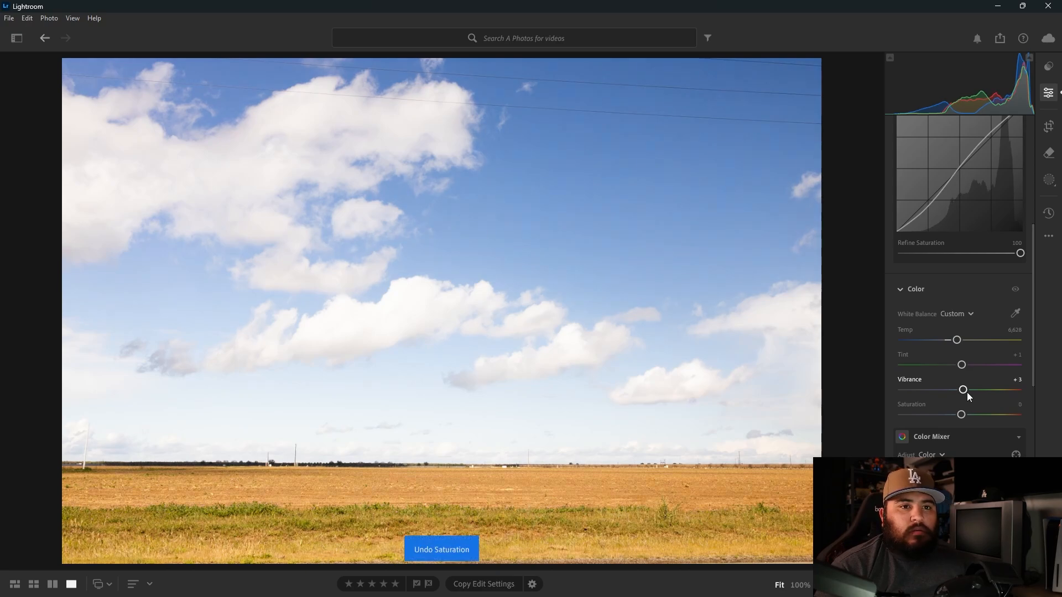
{"action": "key", "text": "ctrl+z"}
{"action": "key", "text": "ctrl+z"}
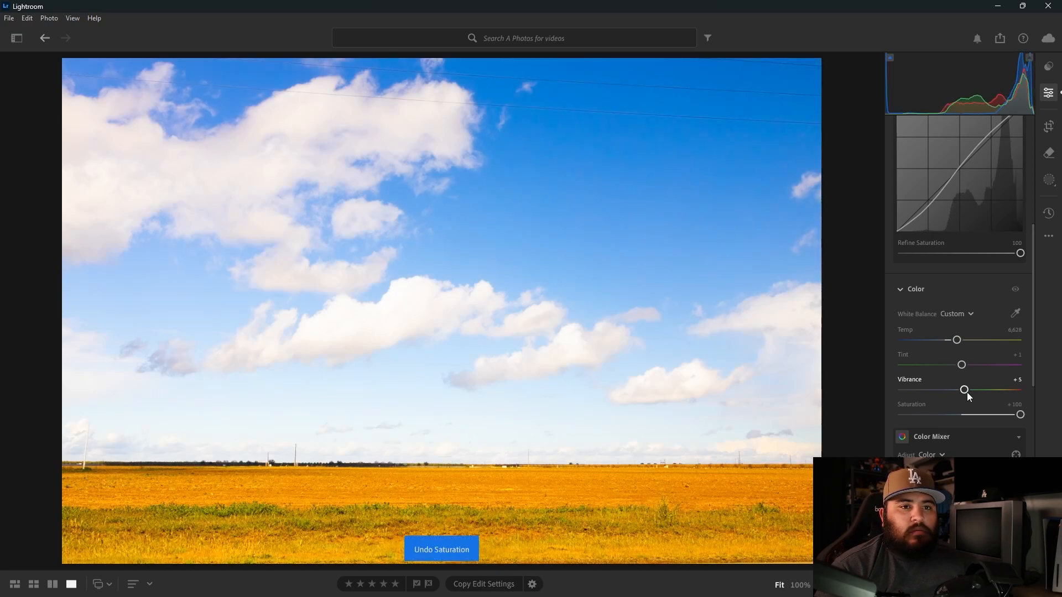
{"action": "key", "text": "ctrl+z"}
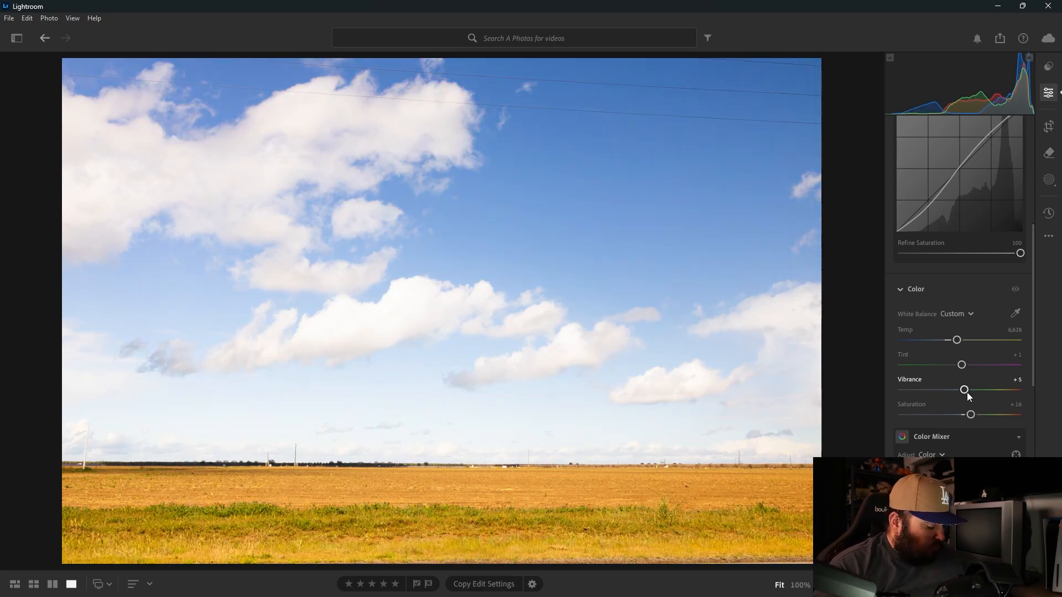
{"action": "key", "text": "ctrl+z"}
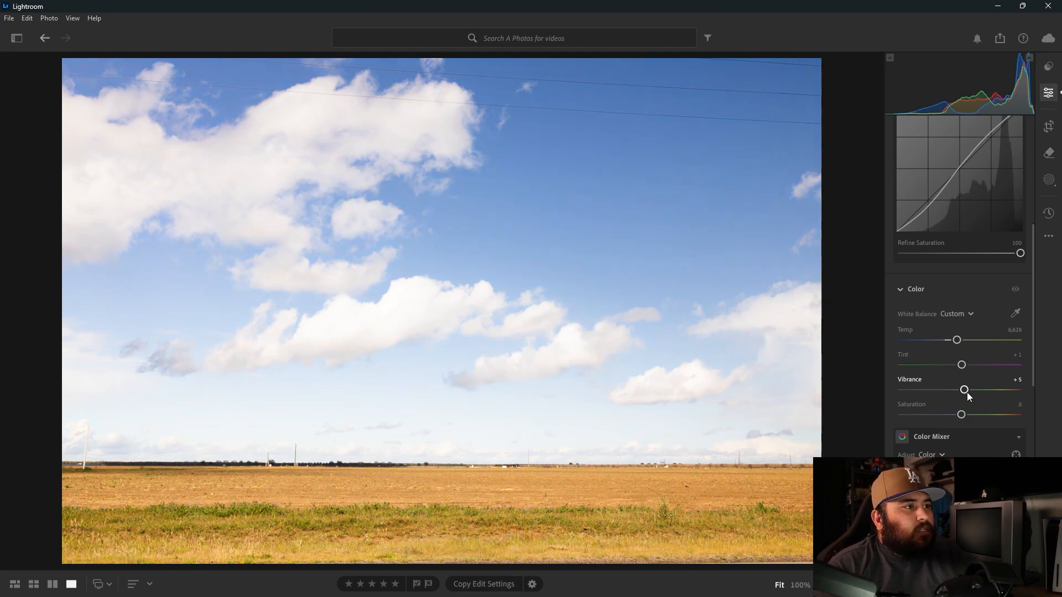
Step: Try raising the magenta saturation to +100 in the Color Mixer and reset it to its default
{"action": "scroll", "coordinate": [952, 356], "scroll_direction": "down", "scroll_amount": 2}
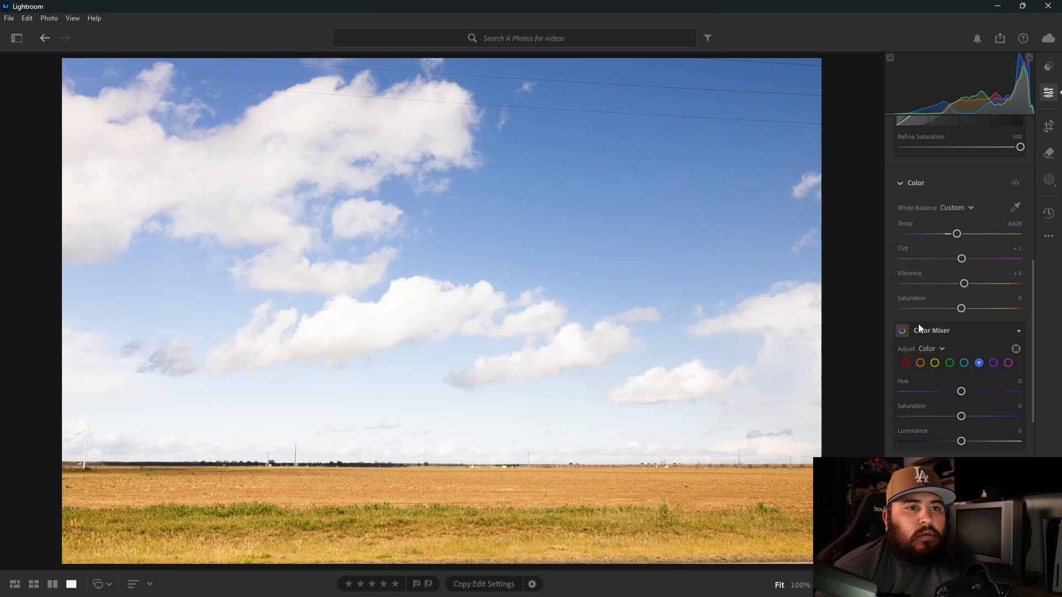
{"action": "scroll", "coordinate": [960, 352], "scroll_direction": "up", "scroll_amount": 2}
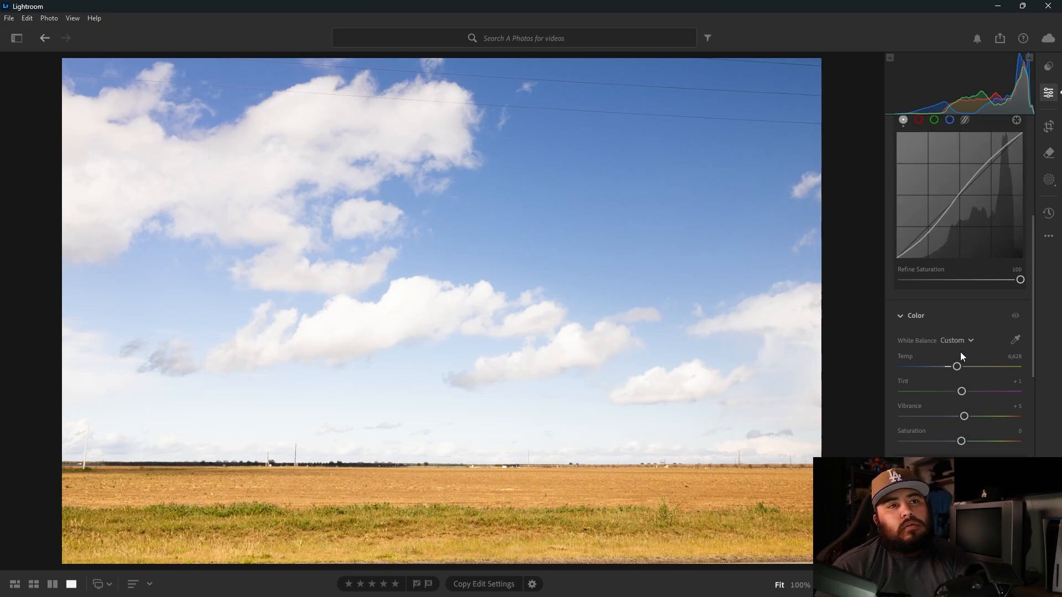
{"action": "scroll", "coordinate": [960, 351], "scroll_direction": "up", "scroll_amount": 2}
{"action": "scroll", "coordinate": [960, 351], "scroll_direction": "down", "scroll_amount": 4}
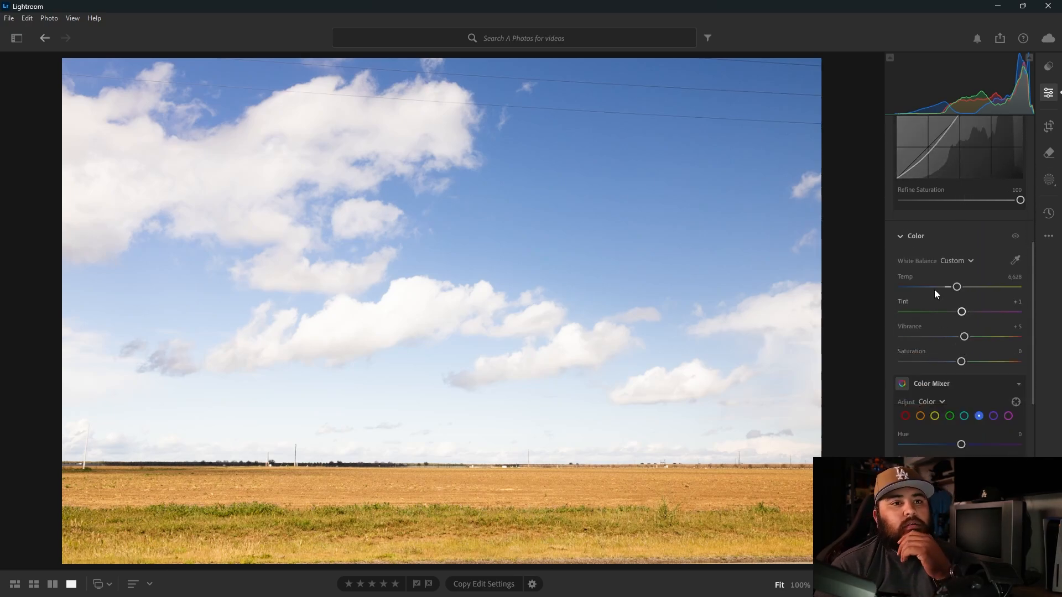
{"action": "scroll", "coordinate": [960, 389], "scroll_direction": "down", "scroll_amount": 1}
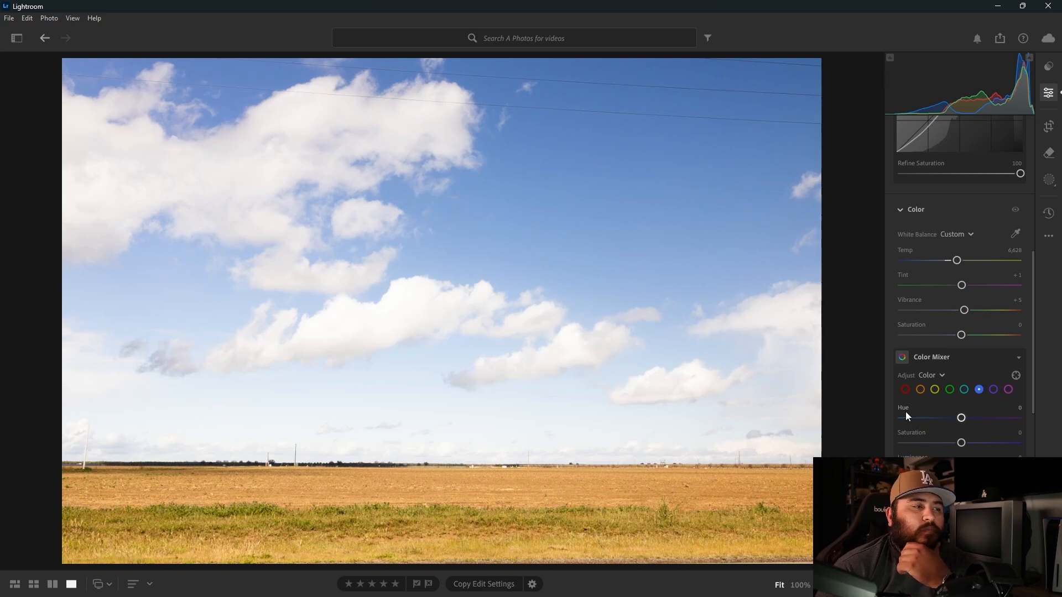
{"action": "left_click", "coordinate": [904, 391]}
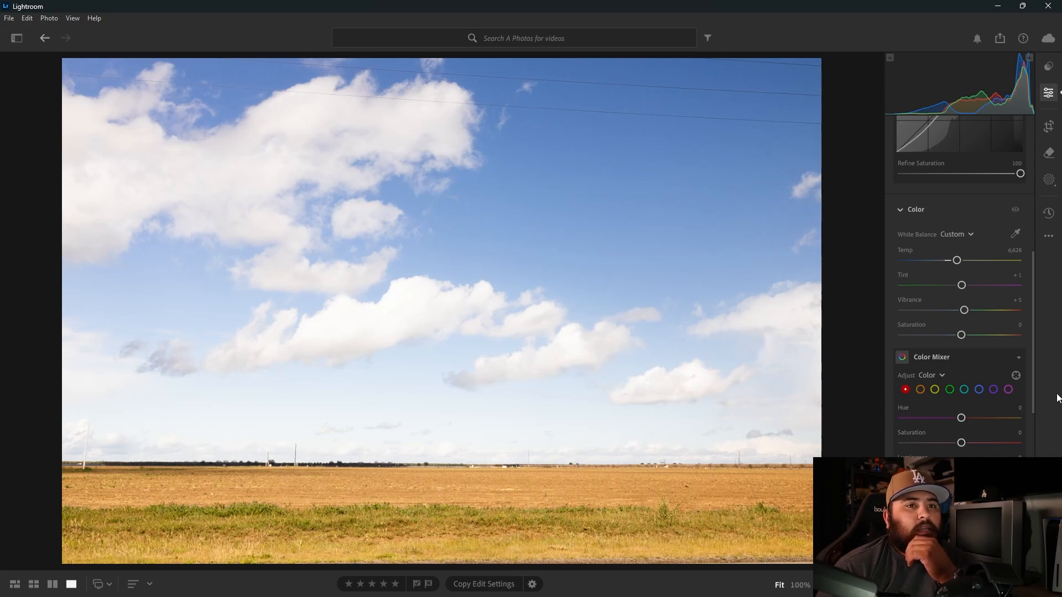
{"action": "left_click", "coordinate": [1006, 390]}
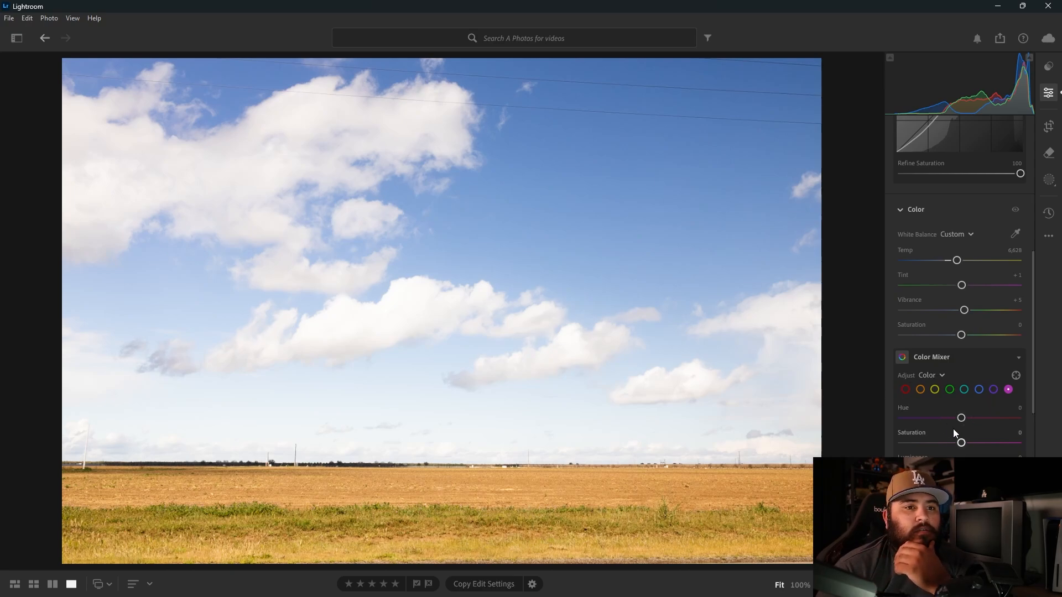
{"action": "left_click_drag", "start_coordinate": [960, 442], "coordinate": [1040, 446]}
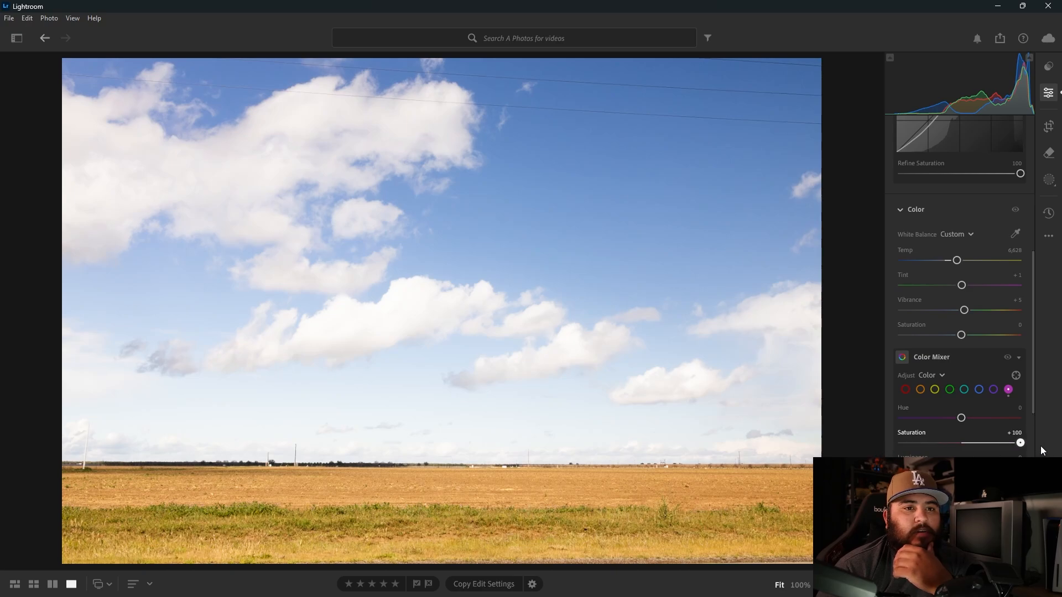
{"action": "double_click", "coordinate": [1020, 442]}
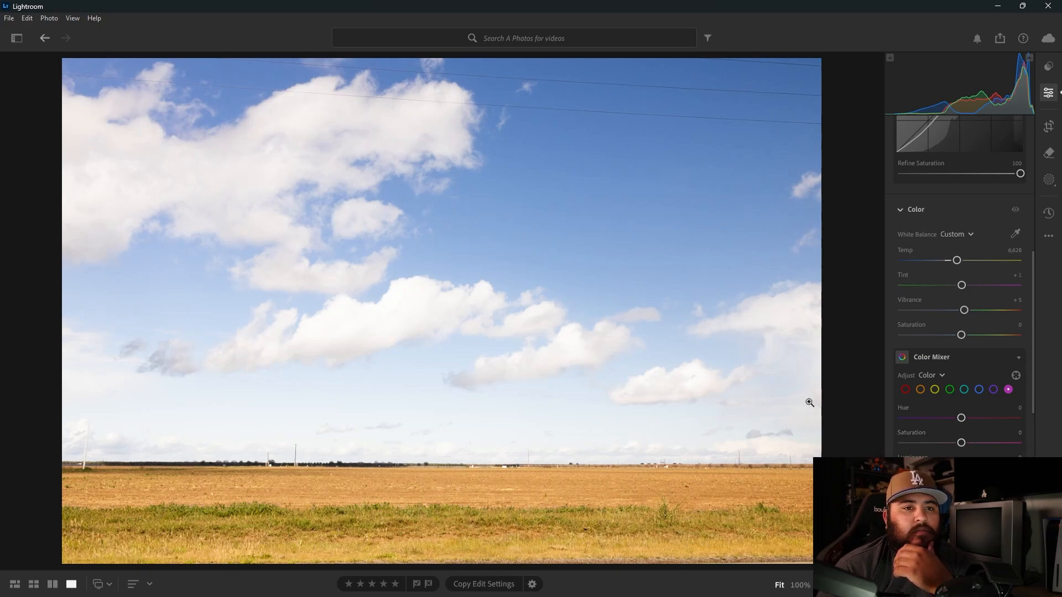
Step: Try raising the red saturation to +50 in the Color Mixer and reset it to its default
{"action": "left_click", "coordinate": [905, 390]}
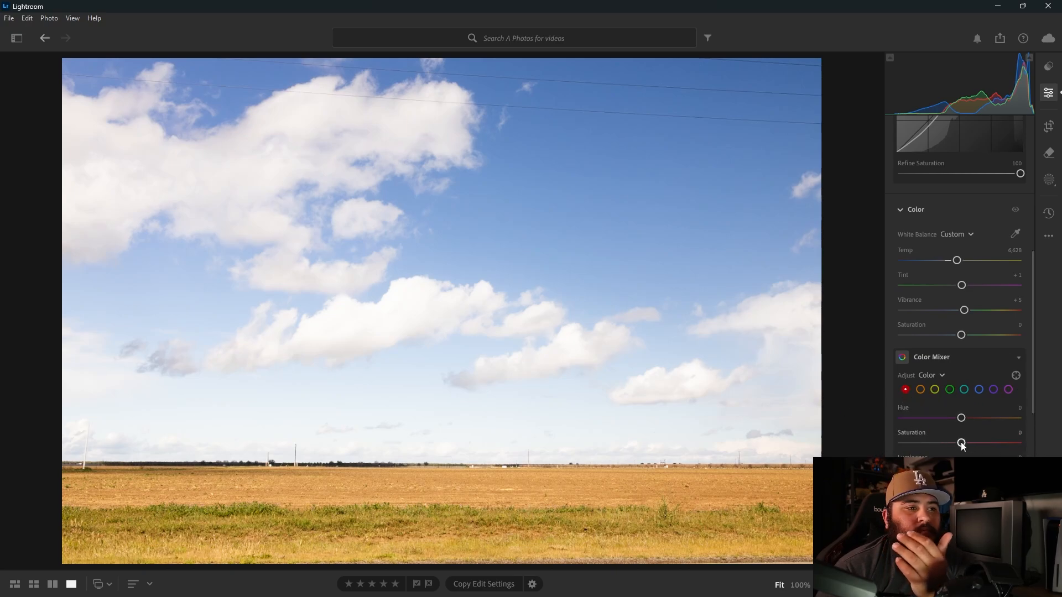
{"action": "left_click_drag", "start_coordinate": [963, 446], "coordinate": [990, 443]}
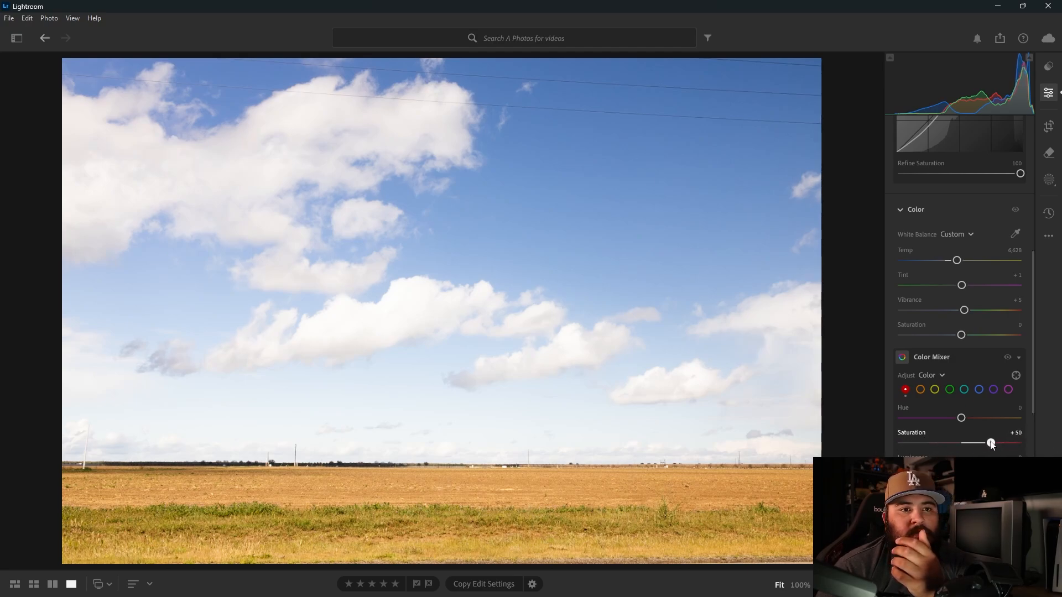
{"action": "double_click", "coordinate": [991, 443]}
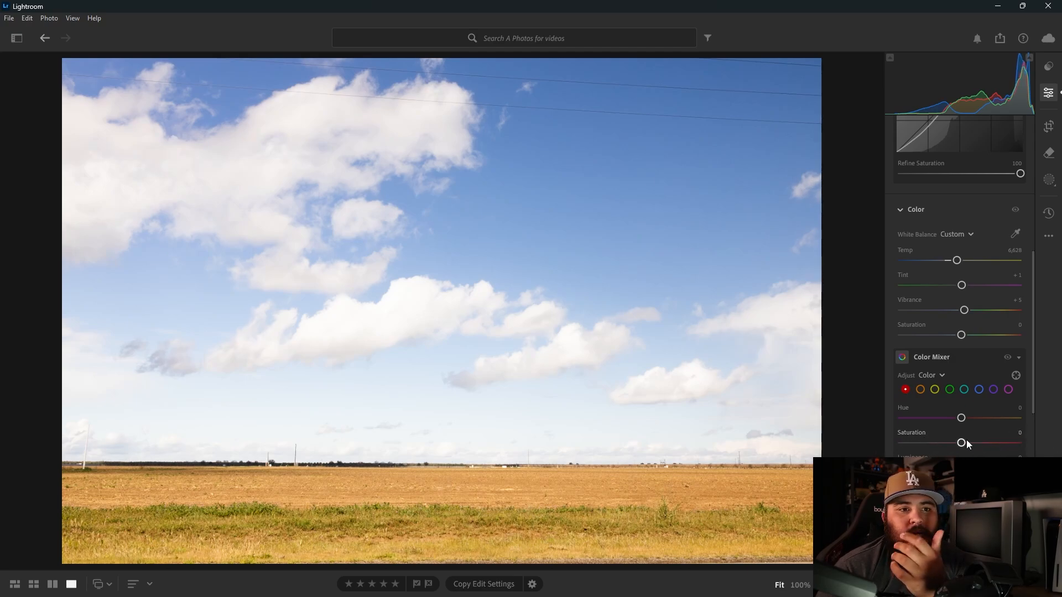
Step: Adjust the orange range in the Color Mixer to saturation -16 and hue +3
{"action": "left_click", "coordinate": [921, 389]}
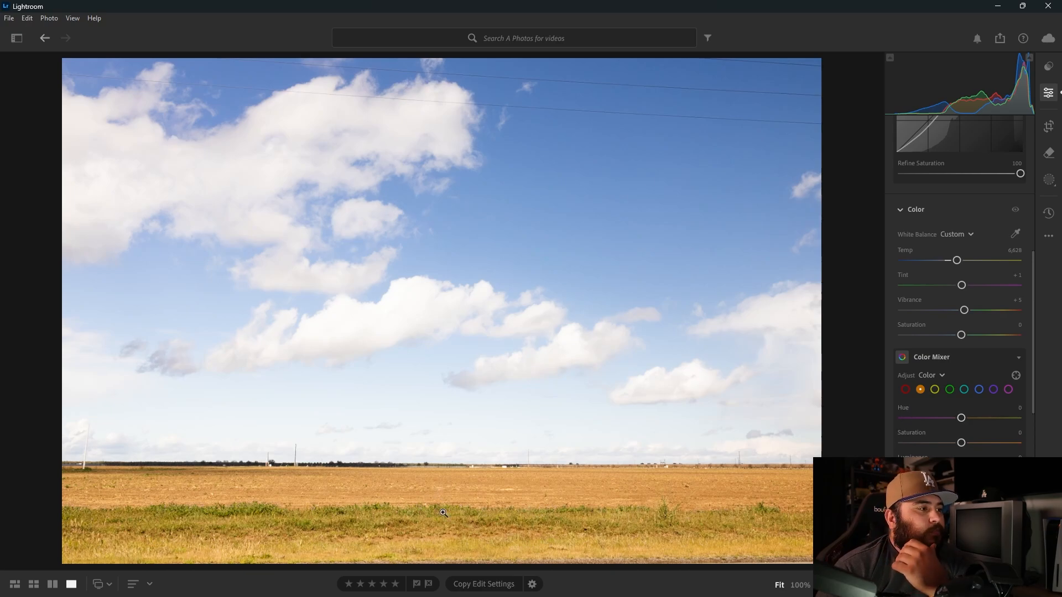
{"action": "mouse_move", "coordinate": [961, 442]}
{"action": "left_mouse_down"}
{"action": "mouse_move", "coordinate": [984, 442]}
{"action": "mouse_move", "coordinate": [957, 447]}
{"action": "left_mouse_up"}
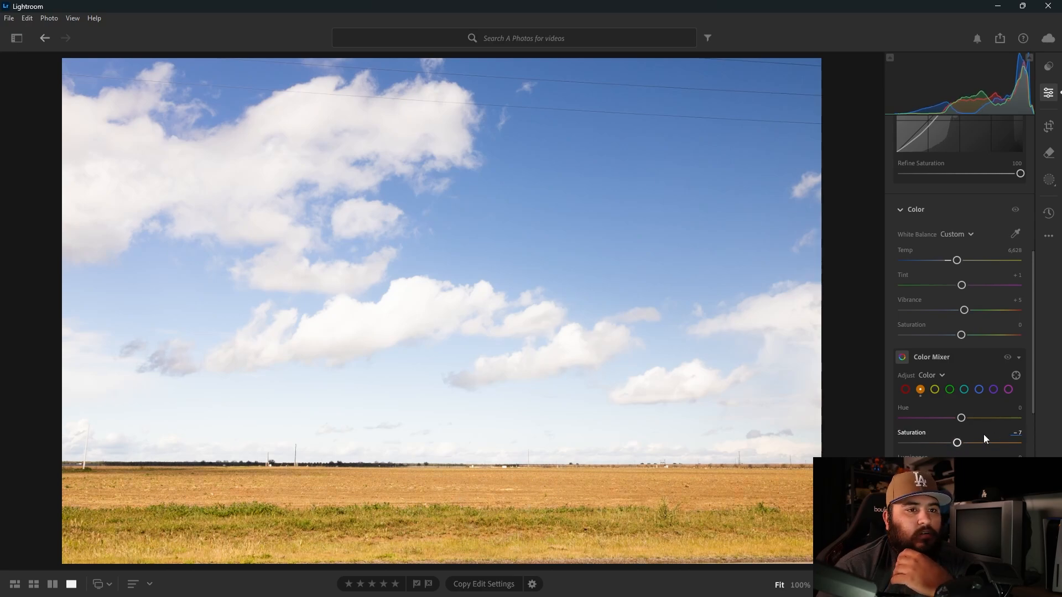
{"action": "left_click_drag", "start_coordinate": [958, 442], "coordinate": [954, 443]}
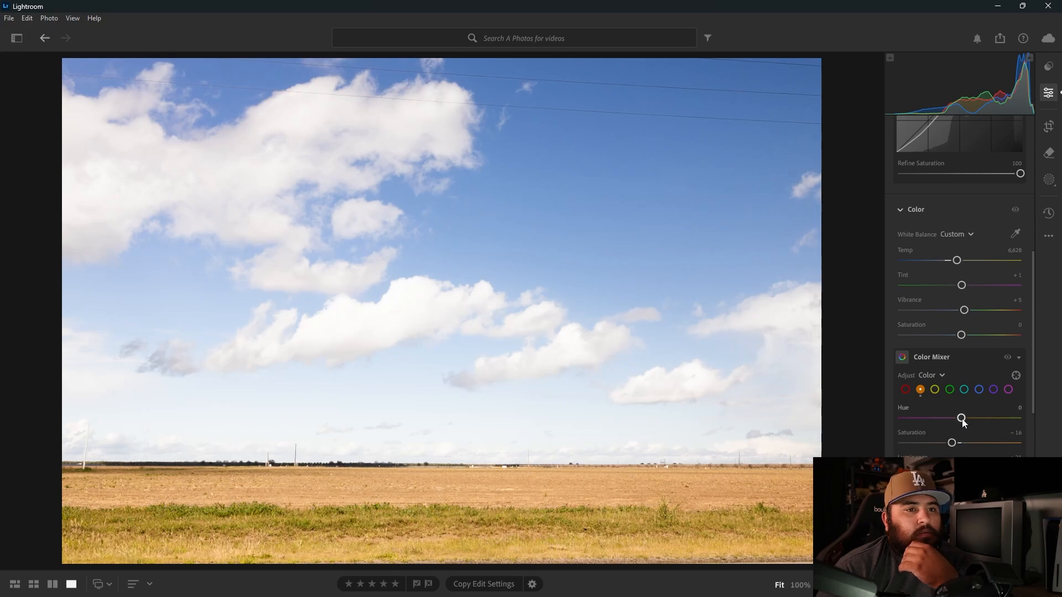
{"action": "left_click_drag", "start_coordinate": [961, 418], "coordinate": [968, 421]}
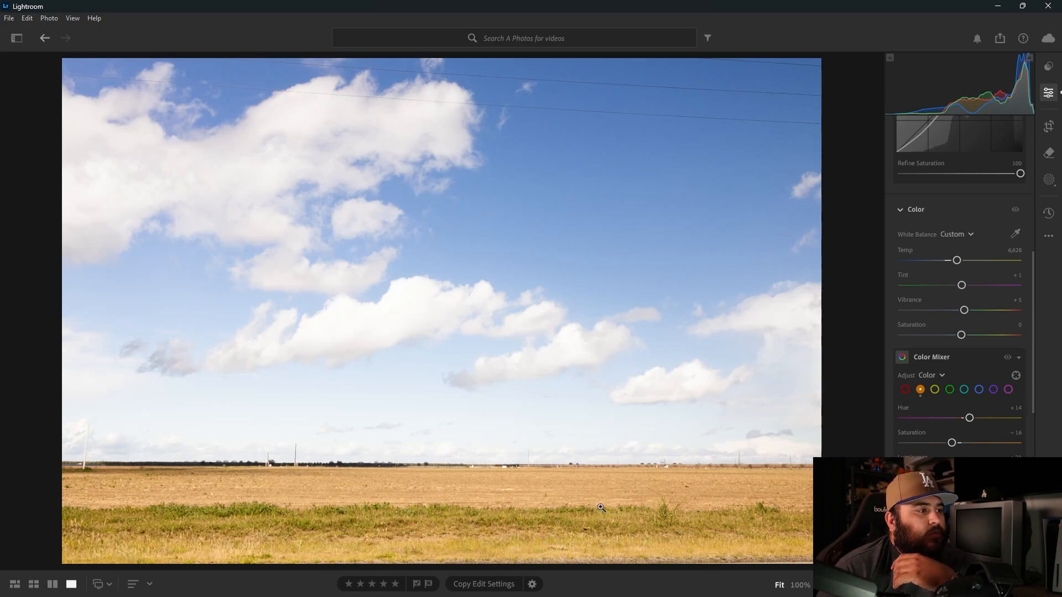
{"action": "left_click_drag", "start_coordinate": [969, 420], "coordinate": [958, 423]}
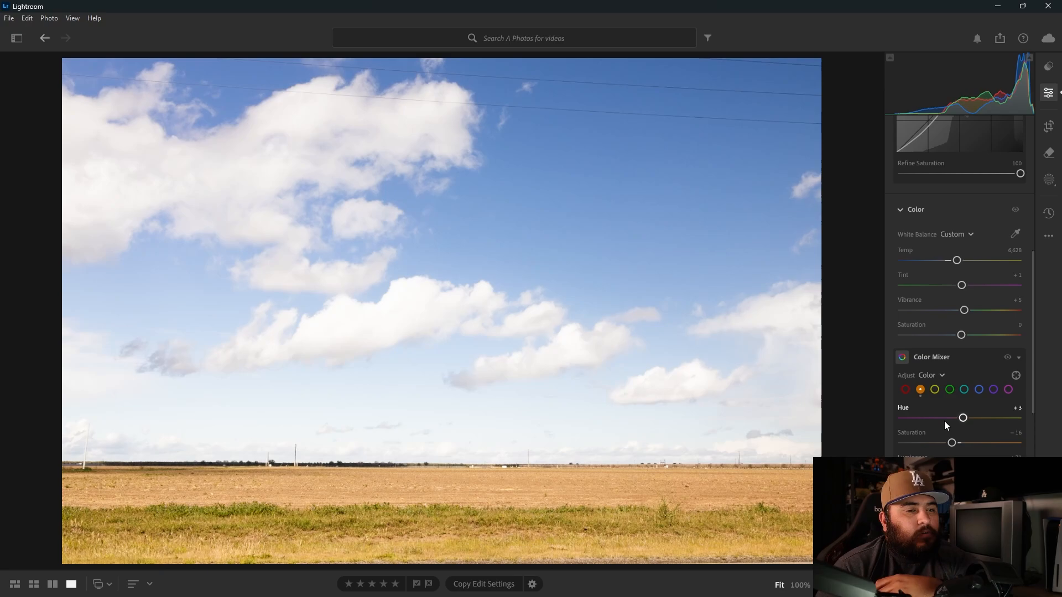
Step: Adjust the yellow range in the Color Mixer to hue +29 and saturation -12
{"action": "left_click", "coordinate": [934, 390]}
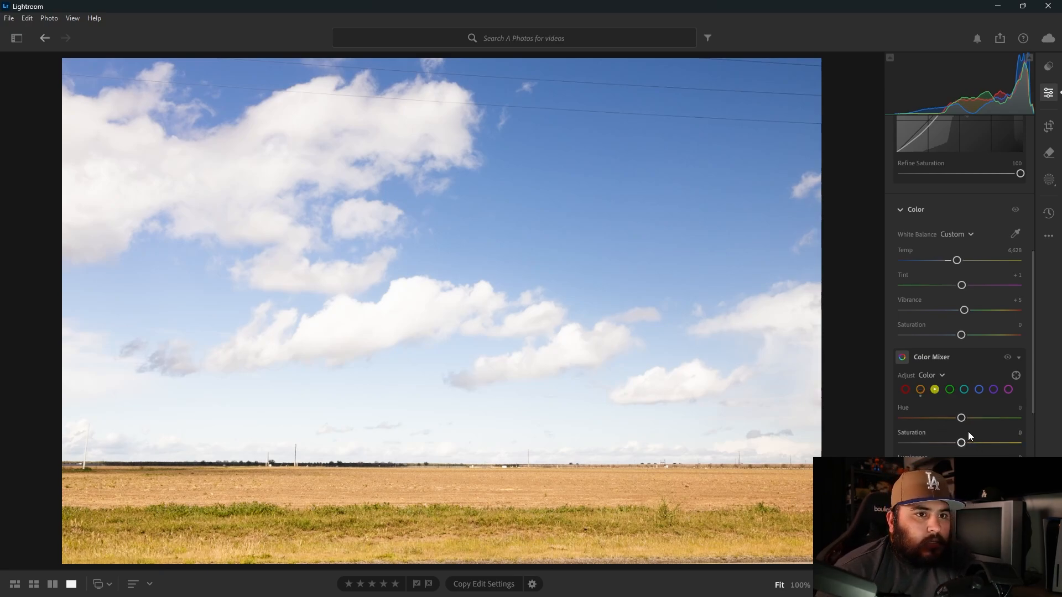
{"action": "left_click_drag", "start_coordinate": [962, 417], "coordinate": [977, 420]}
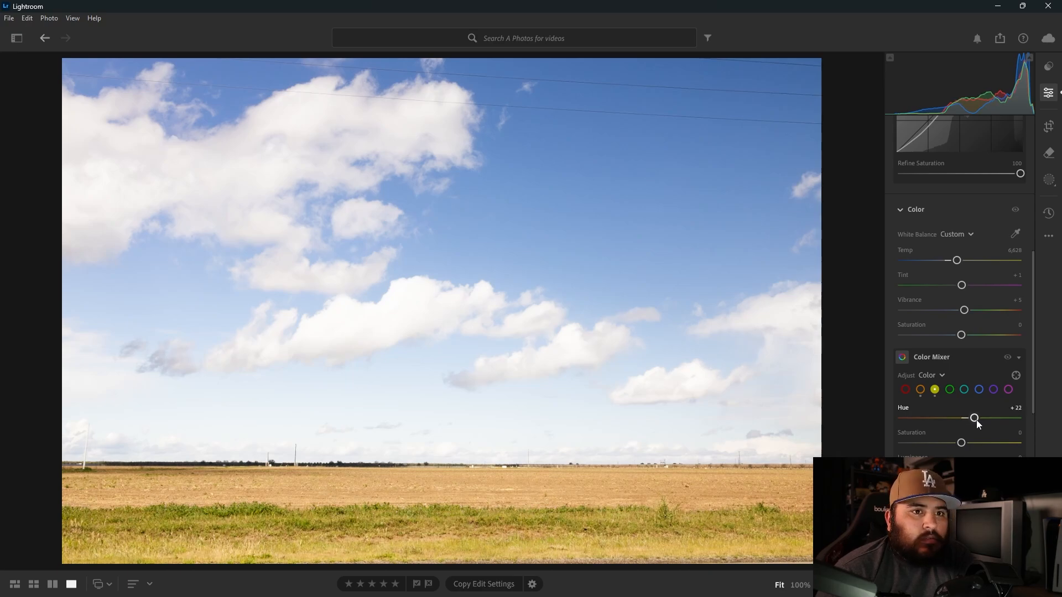
{"action": "left_click_drag", "start_coordinate": [976, 420], "coordinate": [953, 444]}
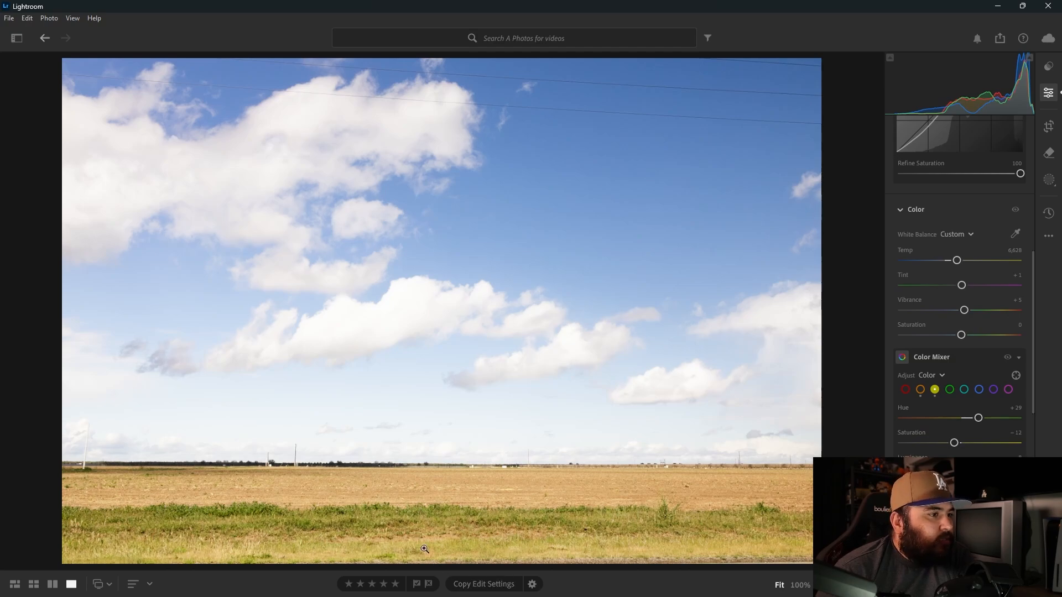
Step: Try boosting the green saturation in the Color Mixer to about +43 and reset it to its default
{"action": "left_click", "coordinate": [949, 389]}
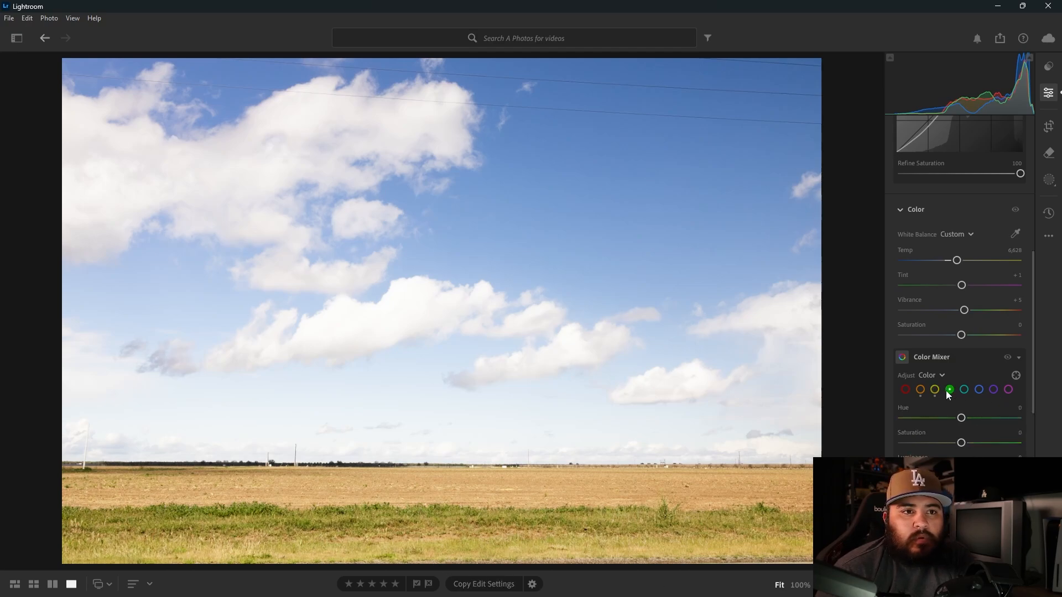
{"action": "left_click_drag", "start_coordinate": [960, 443], "coordinate": [994, 456]}
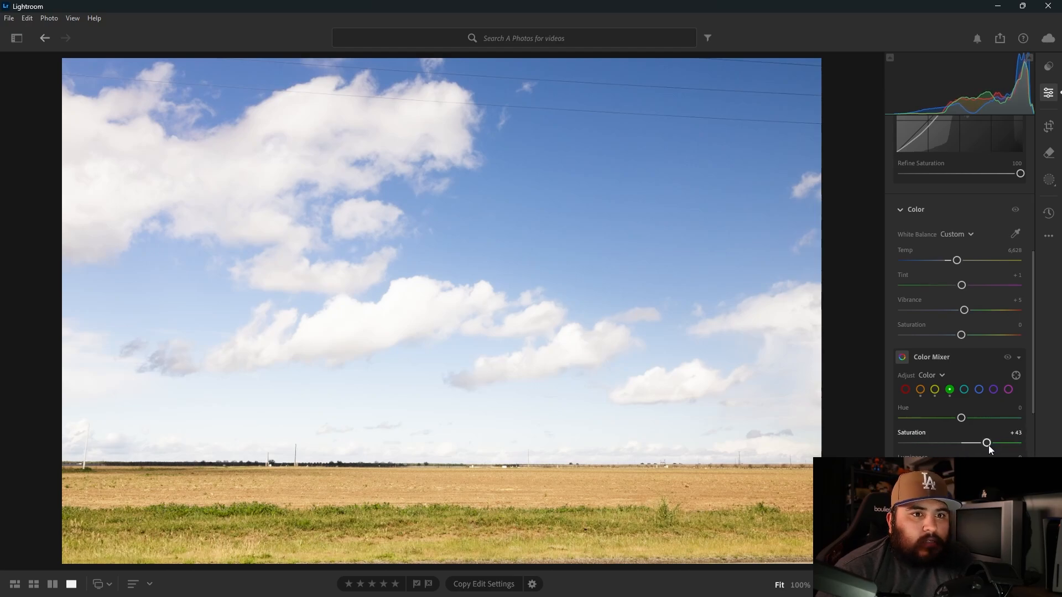
{"action": "double_click", "coordinate": [987, 444]}
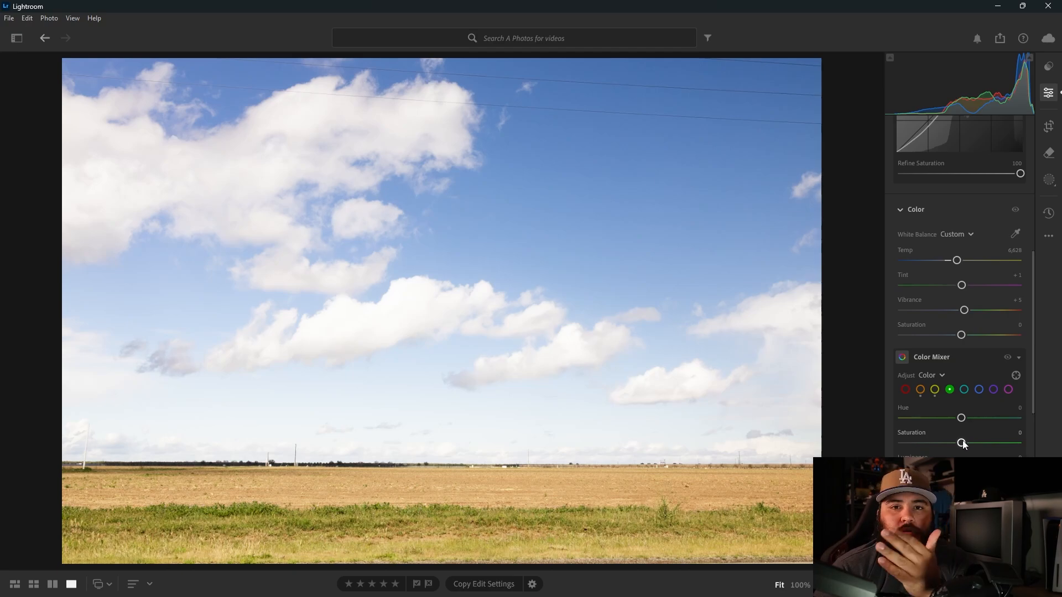
{"action": "left_click_drag", "start_coordinate": [961, 442], "coordinate": [991, 450]}
Step: Try lowering the aqua saturation to about -87 in the Color Mixer and reset it to its default
{"action": "left_click", "coordinate": [978, 390]}
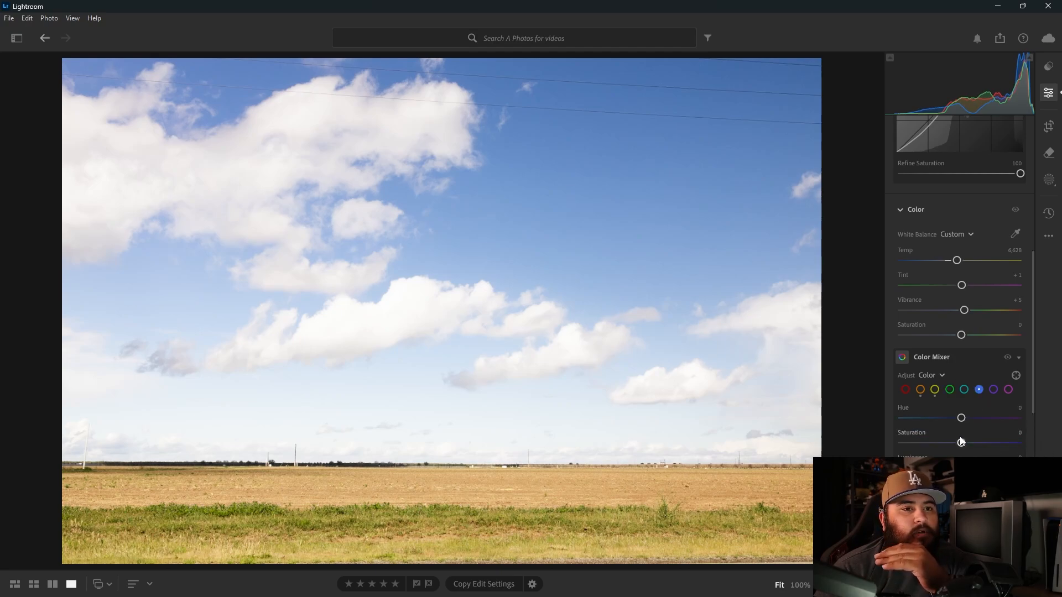
{"action": "left_click", "coordinate": [964, 390]}
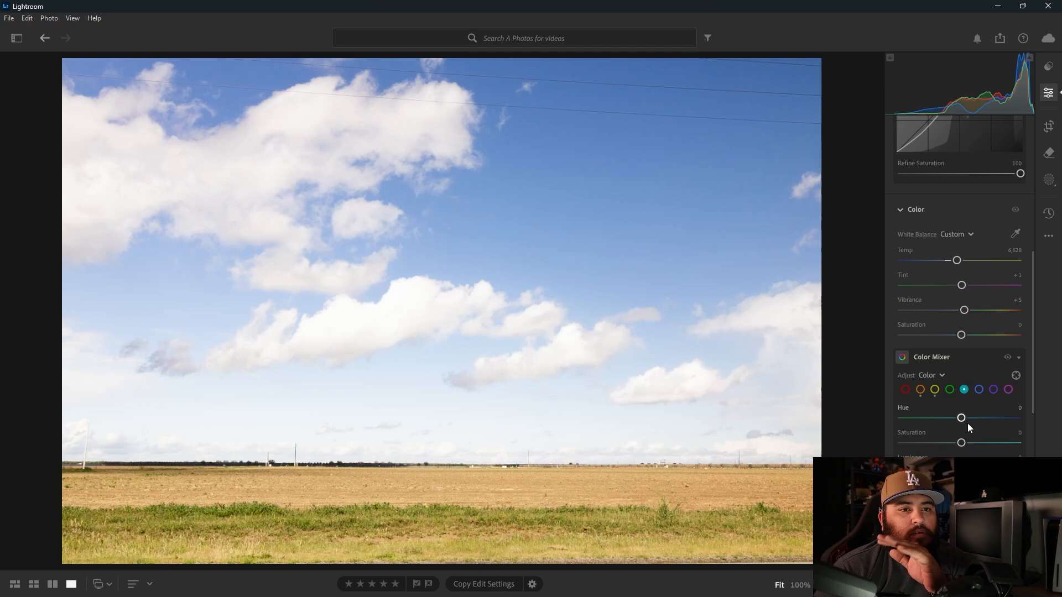
{"action": "left_click_drag", "start_coordinate": [961, 443], "coordinate": [911, 451]}
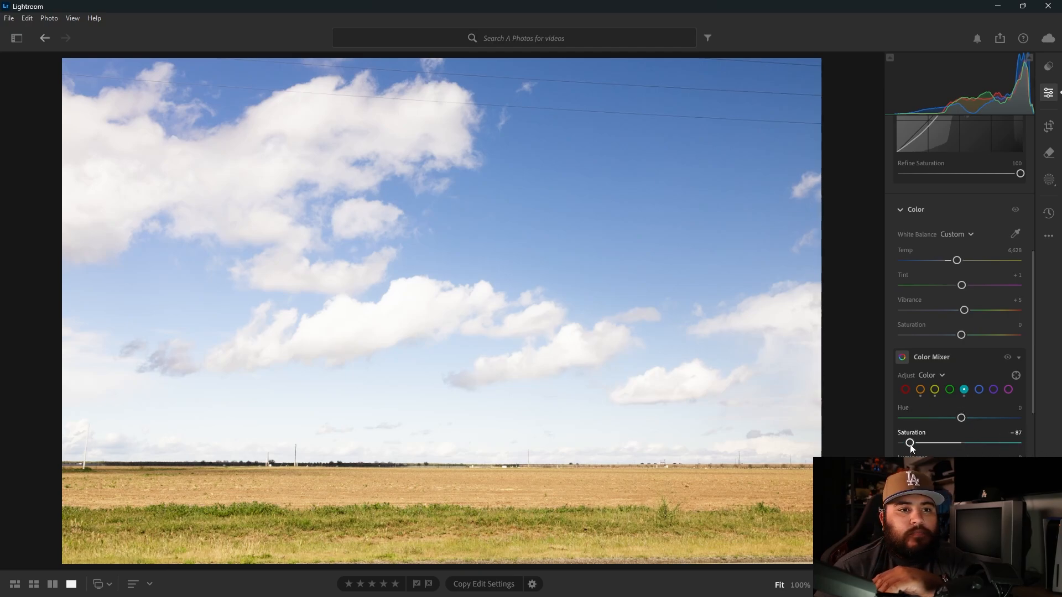
{"action": "double_click", "coordinate": [910, 443]}
Step: Adjust the blue range in the Color Mixer to hue -17 and saturation -9, and lower its luminance slightly
{"action": "left_click", "coordinate": [979, 390]}
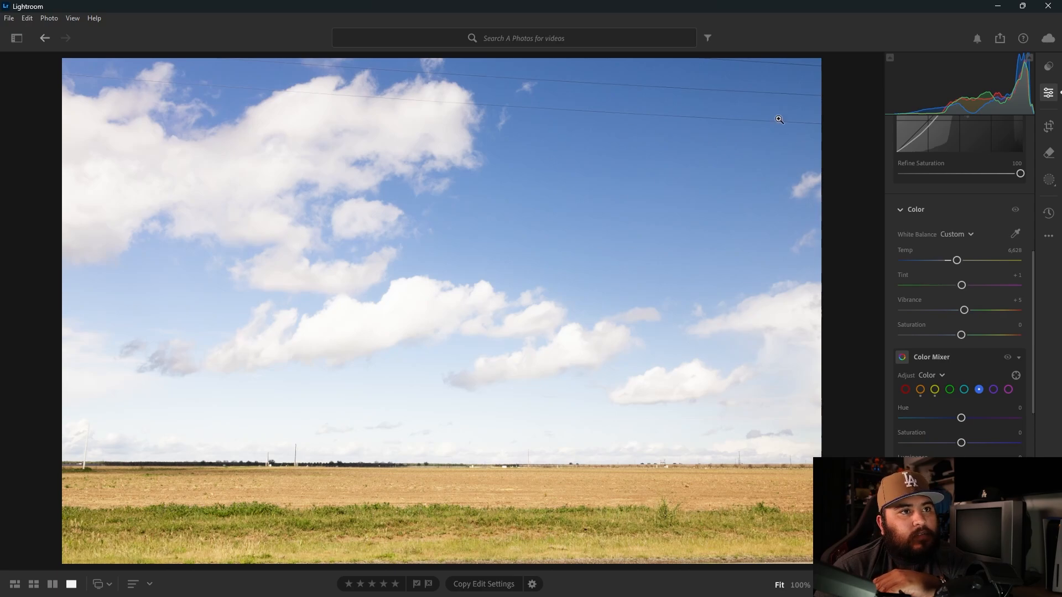
{"action": "left_click_drag", "start_coordinate": [961, 443], "coordinate": [890, 445]}
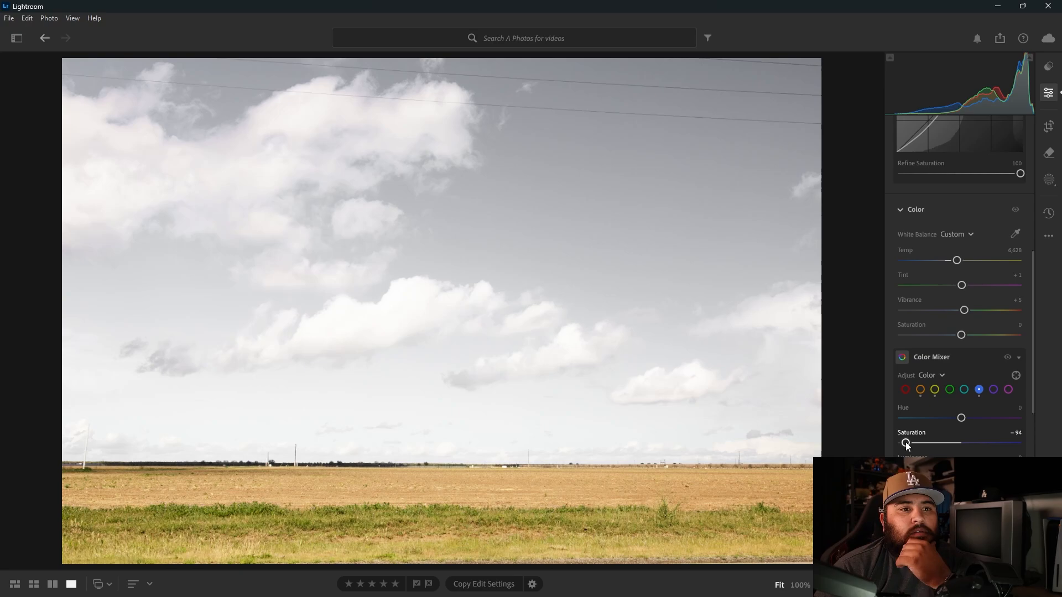
{"action": "left_click_drag", "start_coordinate": [904, 442], "coordinate": [958, 419]}
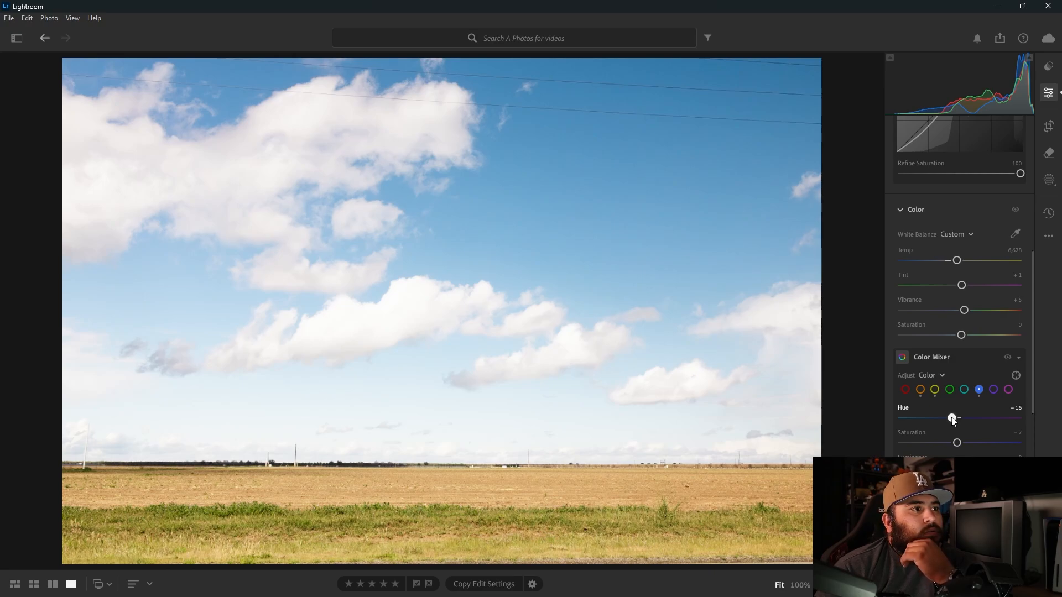
{"action": "mouse_move", "coordinate": [961, 467]}
{"action": "left_mouse_down"}
{"action": "mouse_move", "coordinate": [970, 467]}
{"action": "mouse_move", "coordinate": [959, 468]}
{"action": "left_mouse_up"}
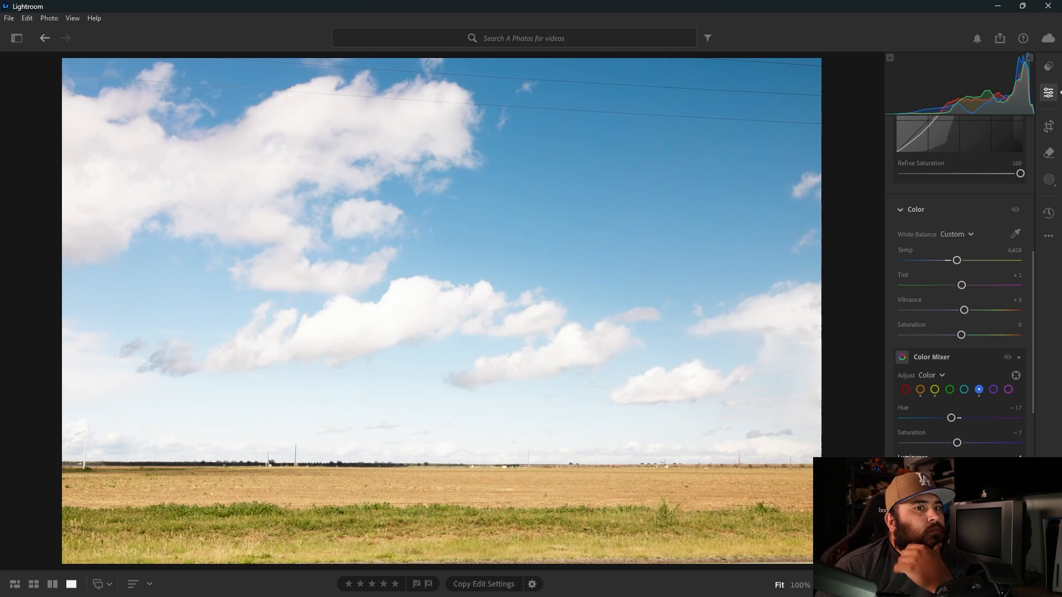
{"action": "left_click_drag", "start_coordinate": [953, 445], "coordinate": [958, 447]}
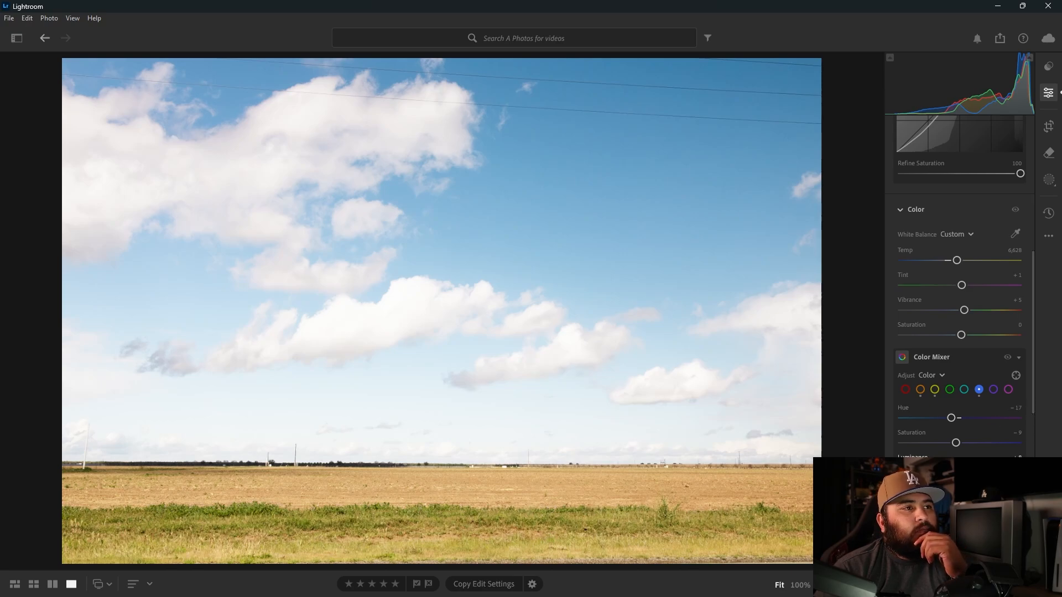
{"action": "left_click_drag", "start_coordinate": [965, 467], "coordinate": [954, 467]}
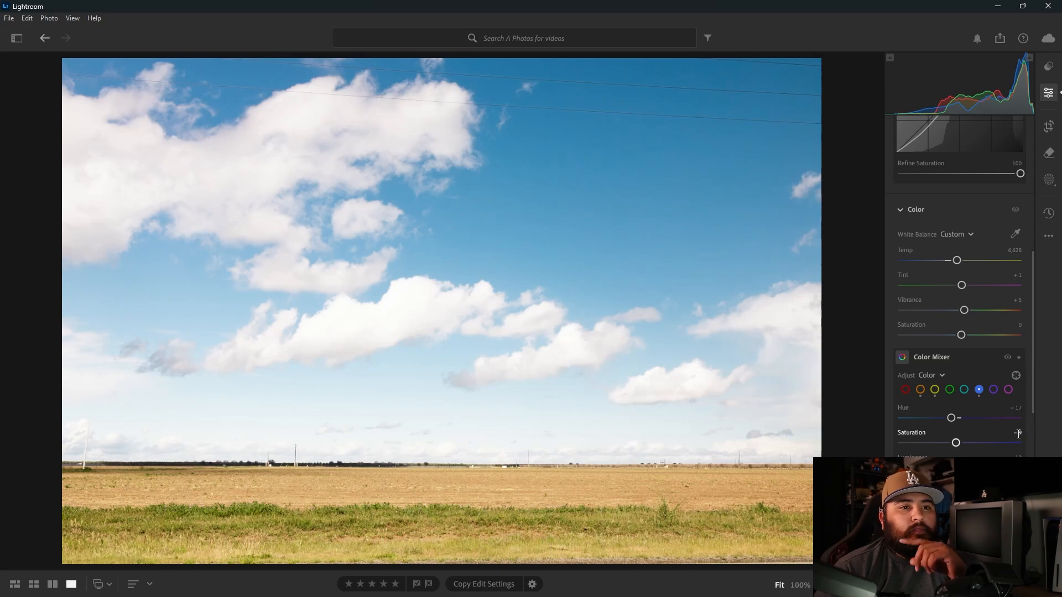
Step: Compare the edited photo with the unedited original several times to judge the sky and field colors
{"action": "left_click", "coordinate": [991, 391]}
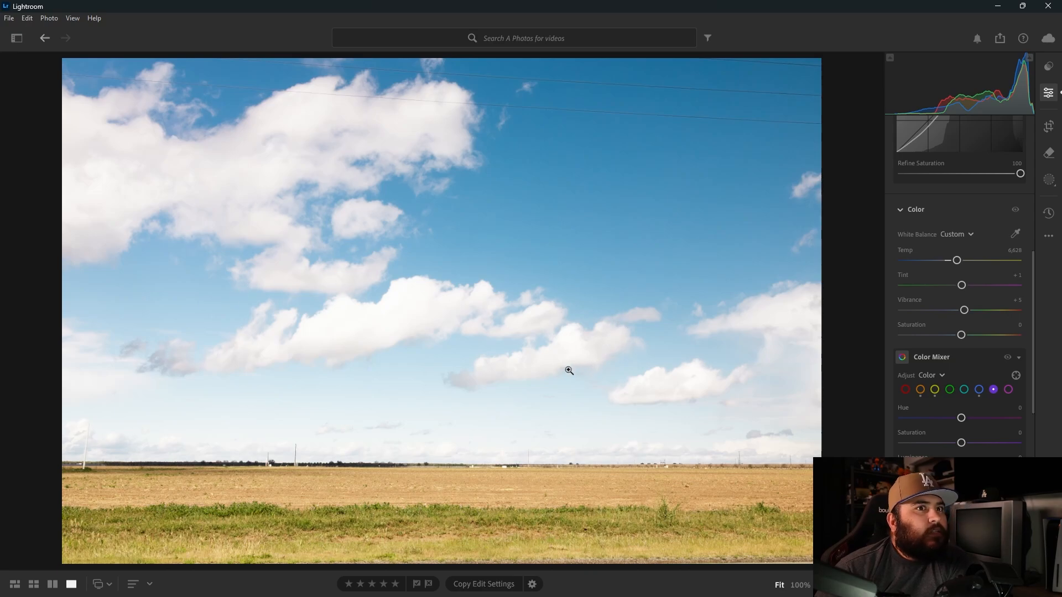
{"action": "scroll", "coordinate": [958, 286], "scroll_direction": "up", "scroll_amount": 7}
{"action": "key", "text": "backslash"}
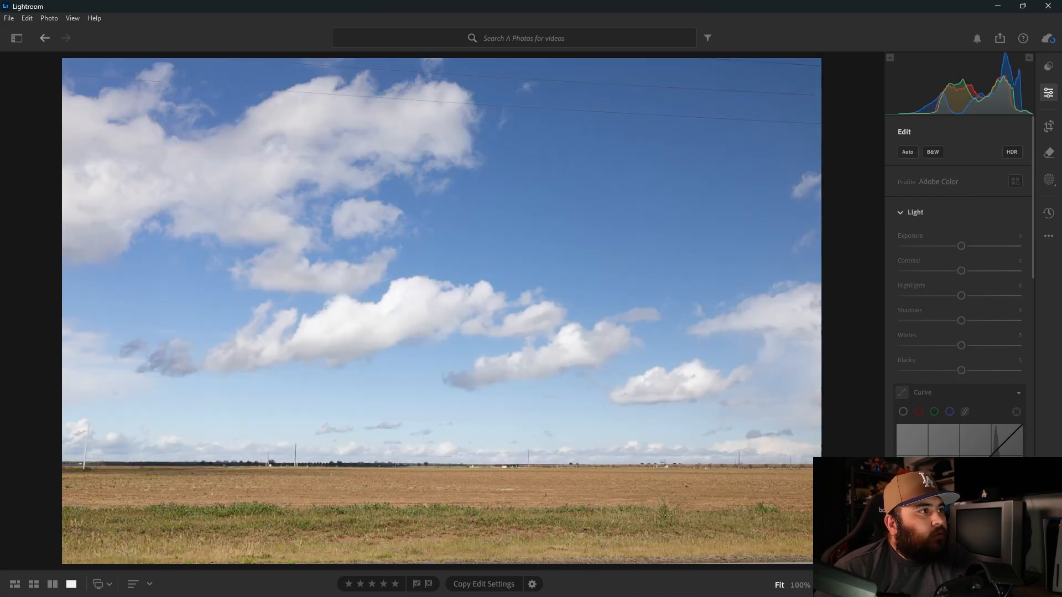
{"action": "key", "text": "backslash"}
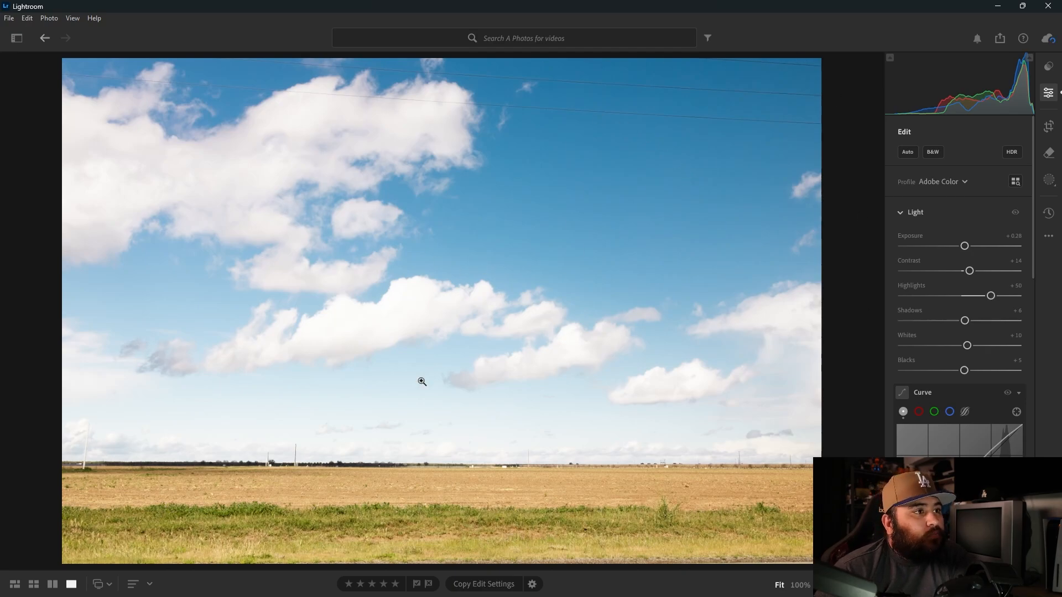
{"action": "key", "text": "backslash"}
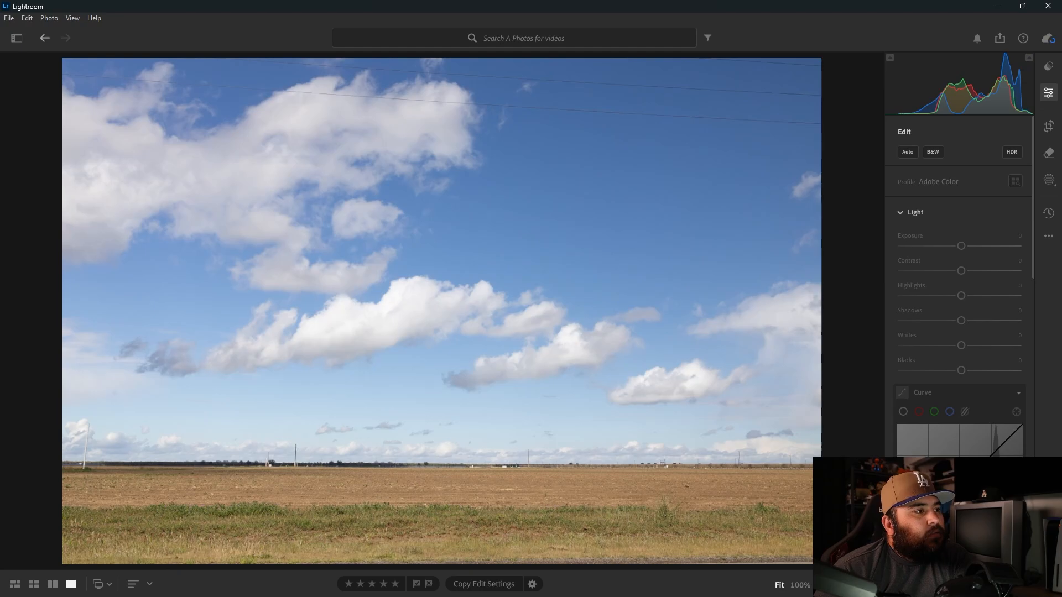
{"action": "key", "text": "backslash"}
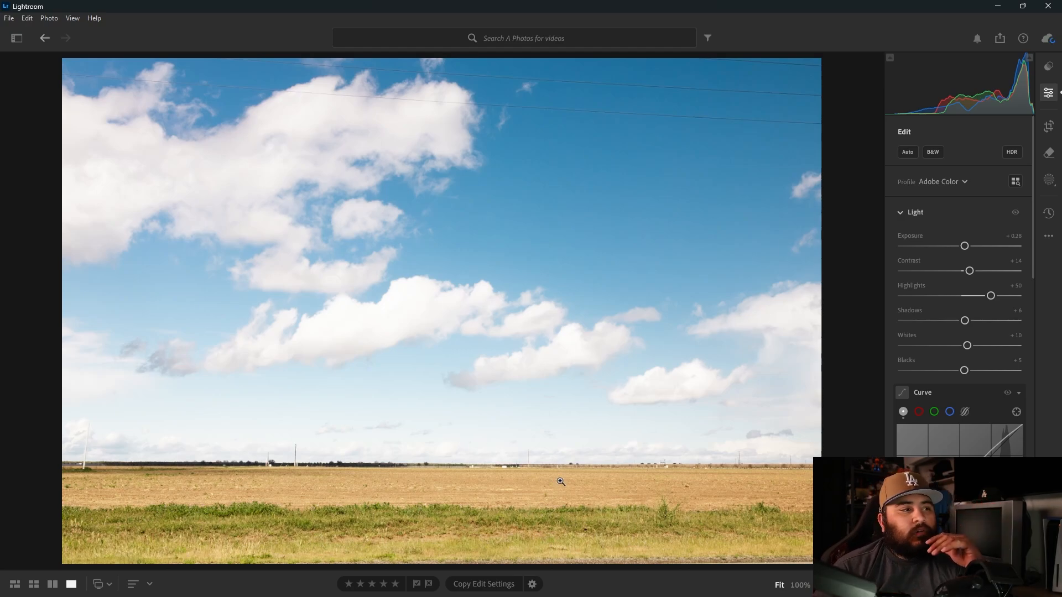
{"action": "key", "text": "backslash"}
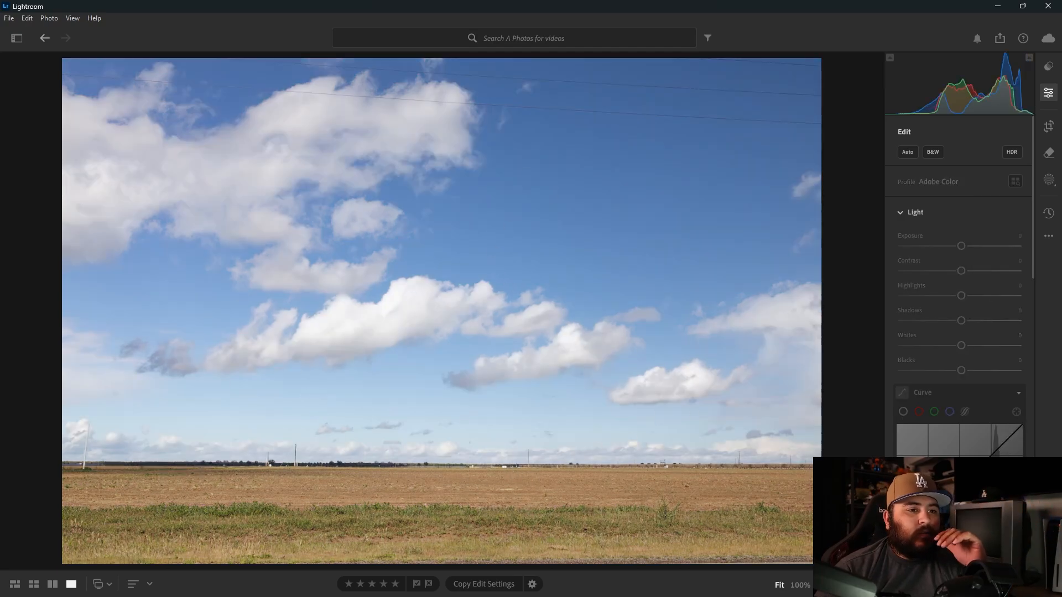
{"action": "key", "text": "backslash"}
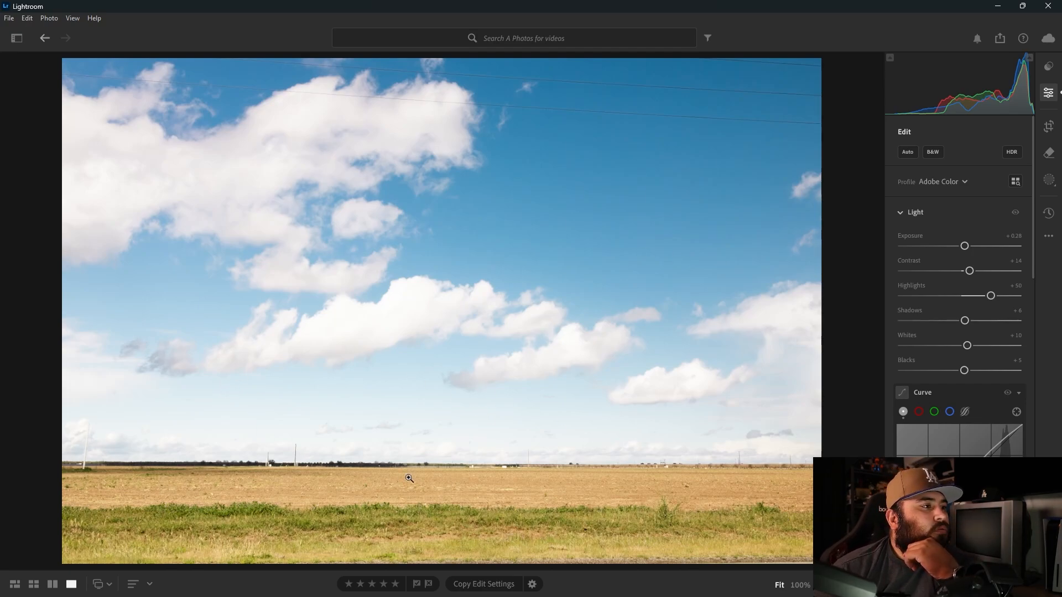
Step: Crop the photo slightly tighter in 3 x 2 aspect and straighten the horizon automatically
{"action": "left_click", "coordinate": [1049, 126]}
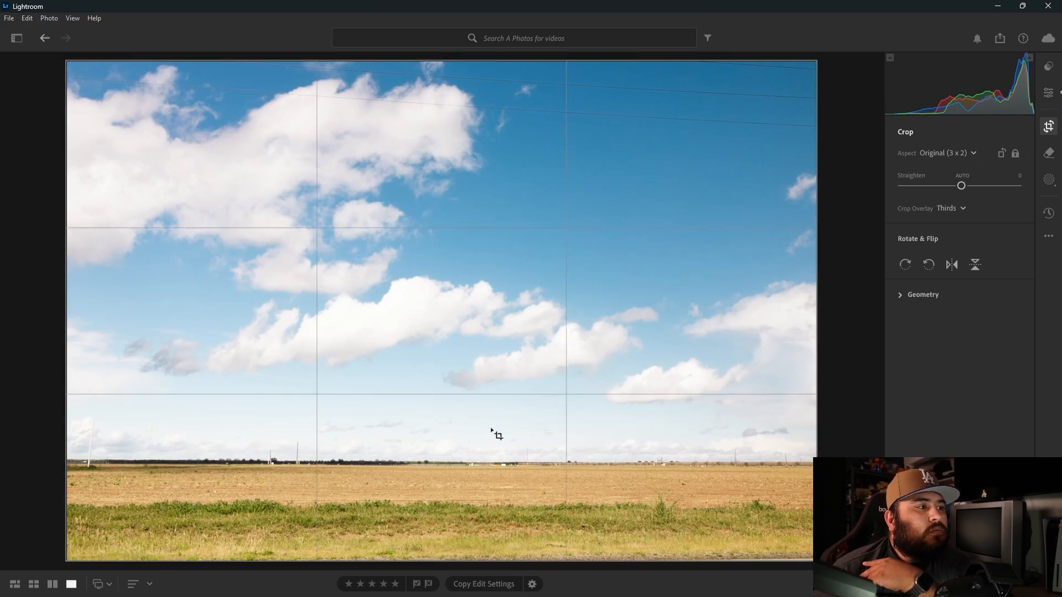
{"action": "left_click_drag", "start_coordinate": [63, 313], "coordinate": [89, 314]}
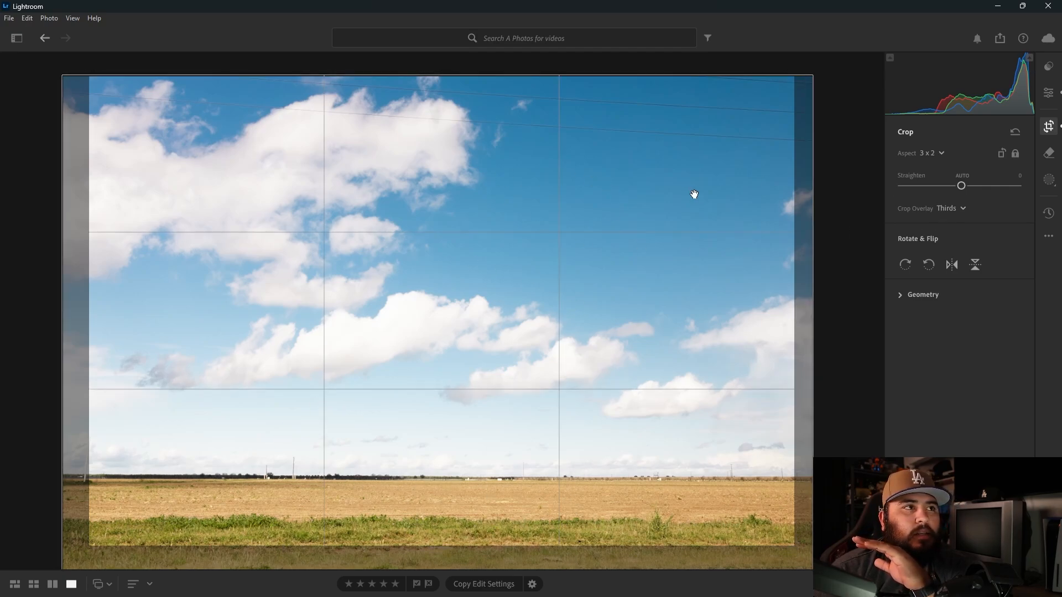
{"action": "left_click", "coordinate": [967, 175]}
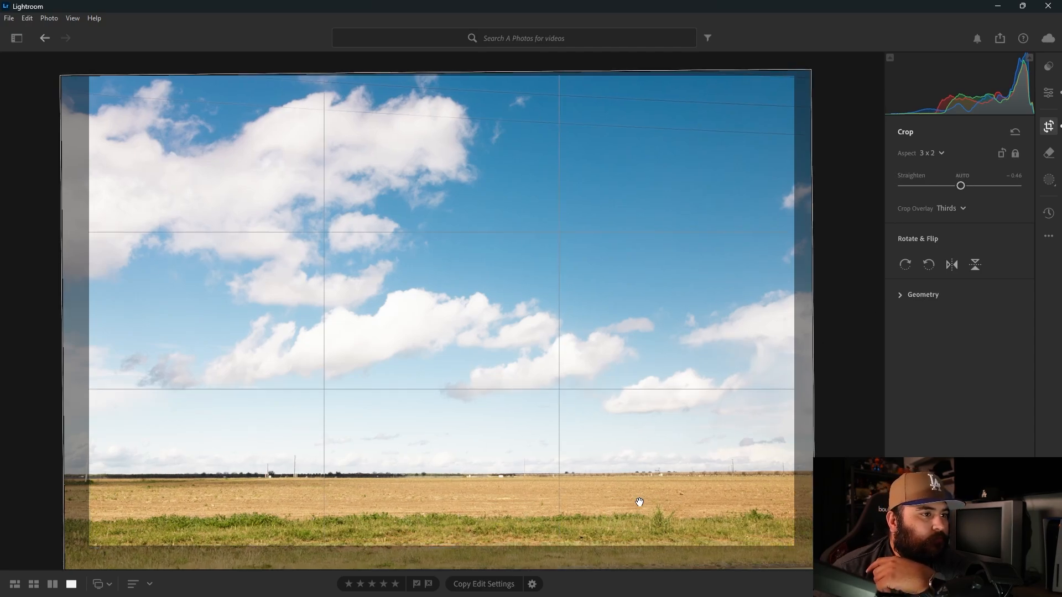
{"action": "key", "text": "e"}
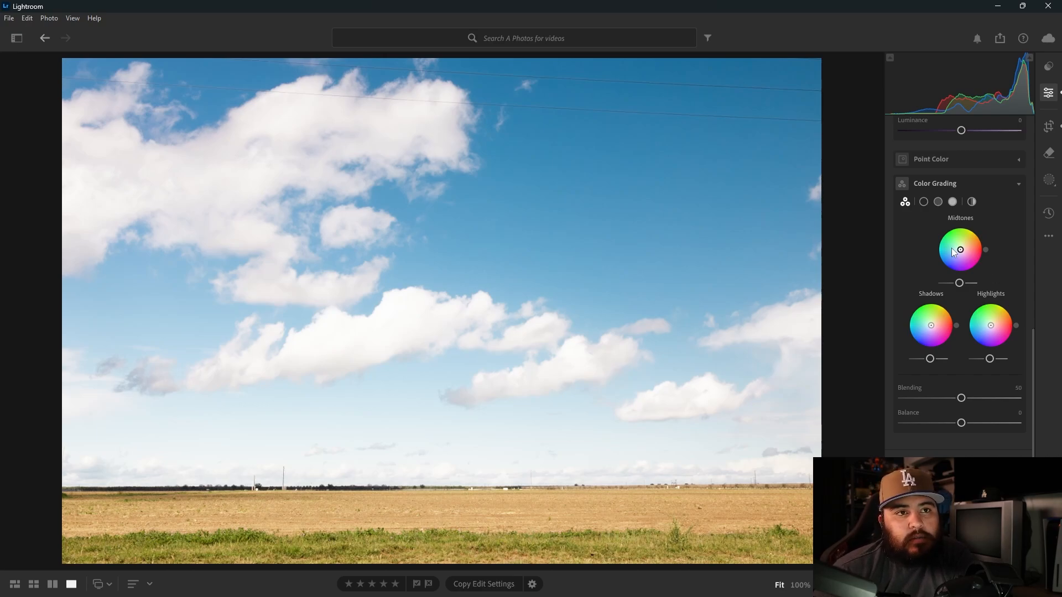
Step: Color grade the photo with teal-green midtones, blue shadows and yellow highlights, and compare it with the grading switched off
{"action": "left_click_drag", "start_coordinate": [960, 249], "coordinate": [943, 235]}
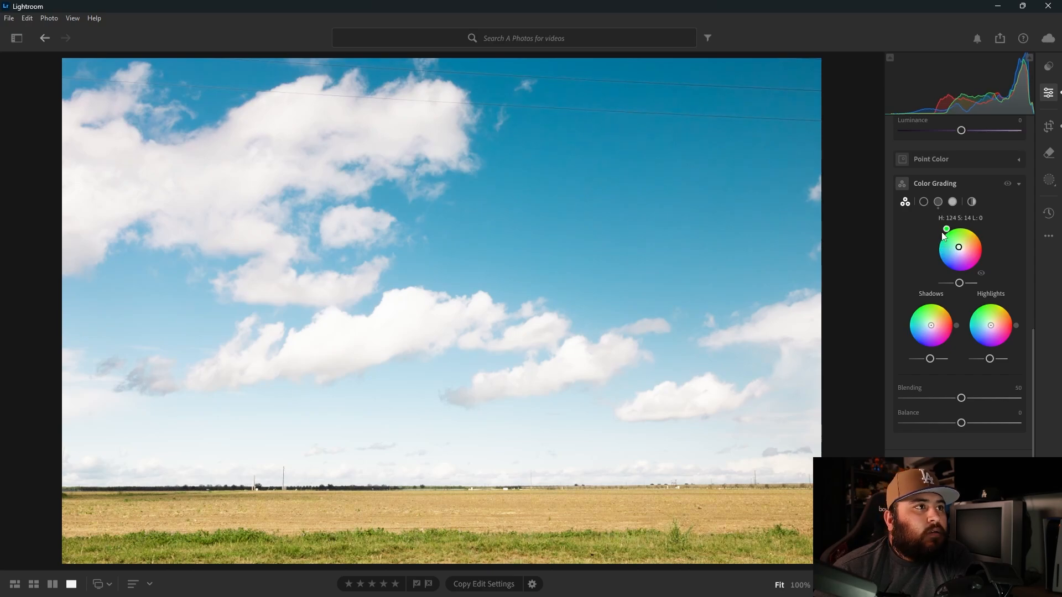
{"action": "left_click_drag", "start_coordinate": [954, 274], "coordinate": [916, 232]}
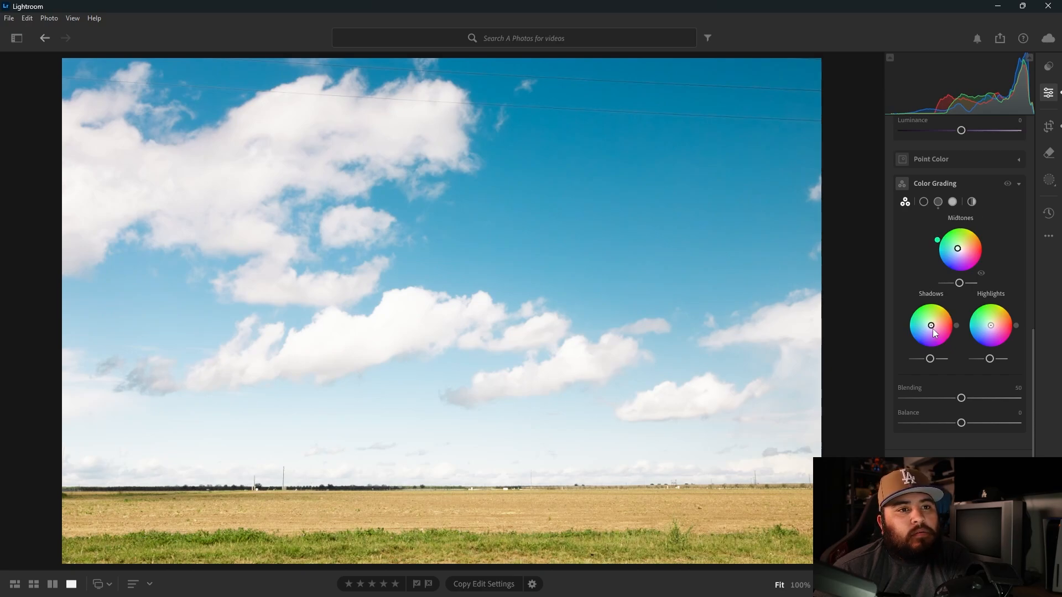
{"action": "left_click", "coordinate": [951, 326]}
{"action": "left_click_drag", "start_coordinate": [952, 330], "coordinate": [877, 327]}
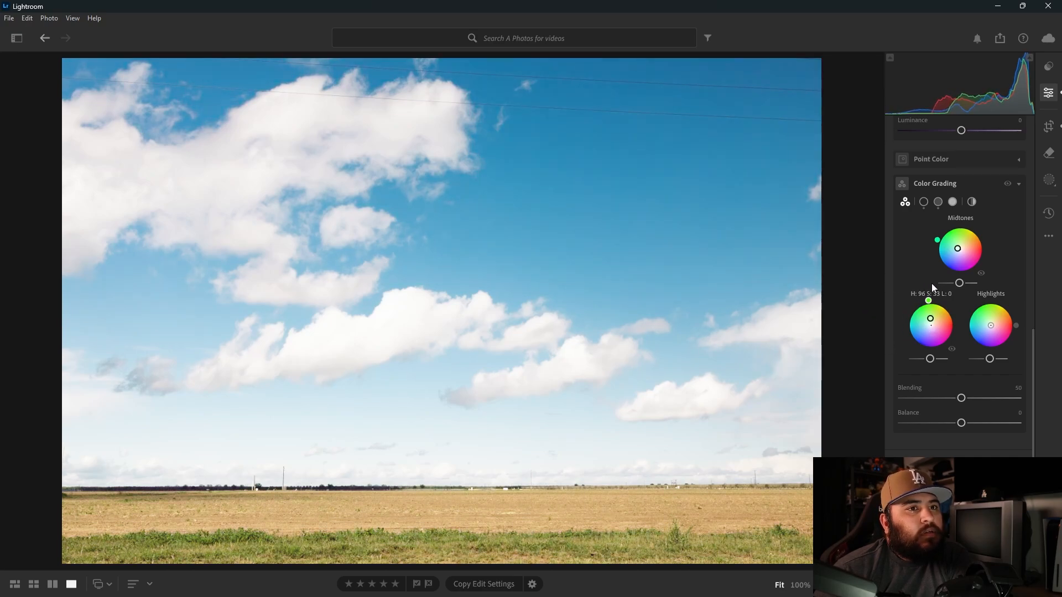
{"action": "left_click_drag", "start_coordinate": [960, 312], "coordinate": [965, 328]}
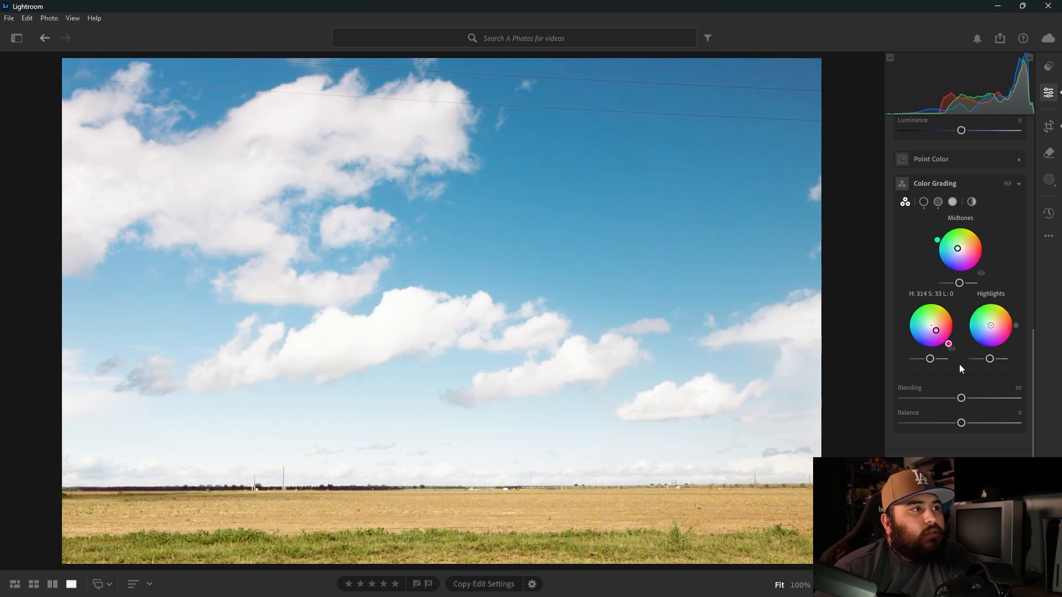
{"action": "left_click_drag", "start_coordinate": [939, 331], "coordinate": [917, 330]}
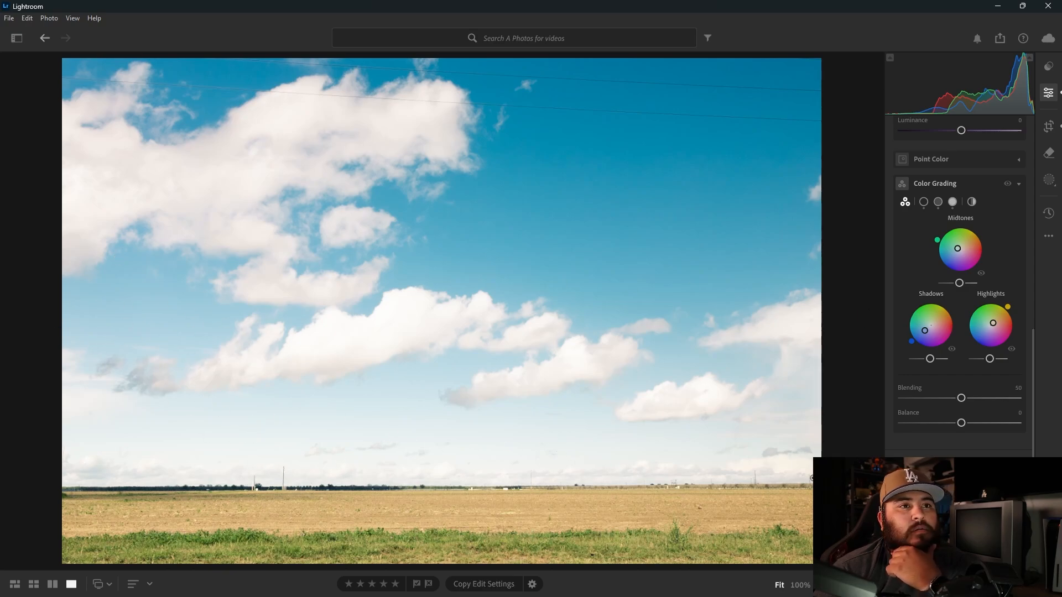
{"action": "left_click", "coordinate": [1005, 184]}
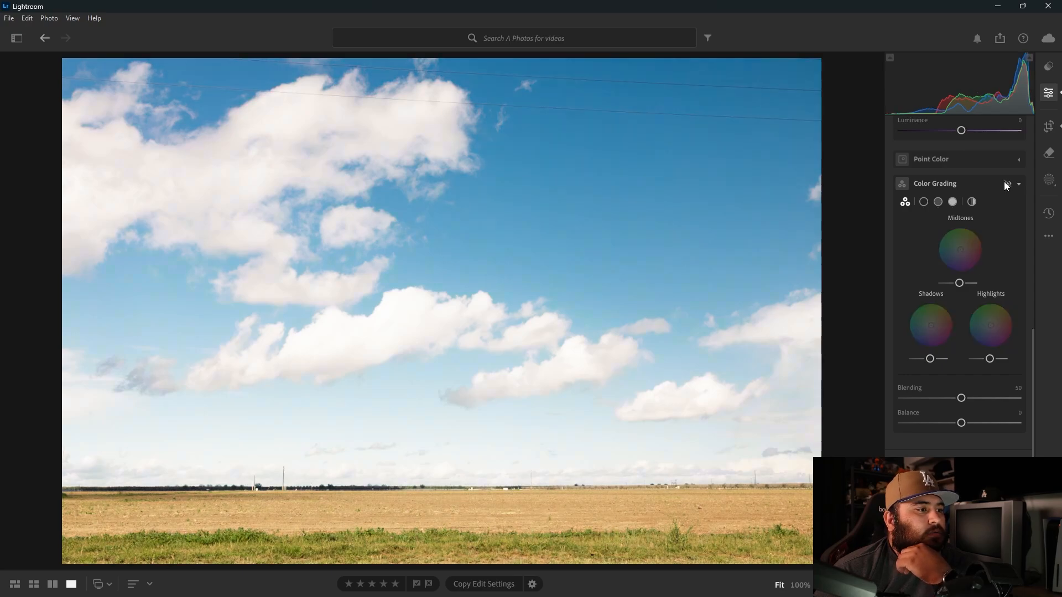
{"action": "left_click", "coordinate": [1005, 183]}
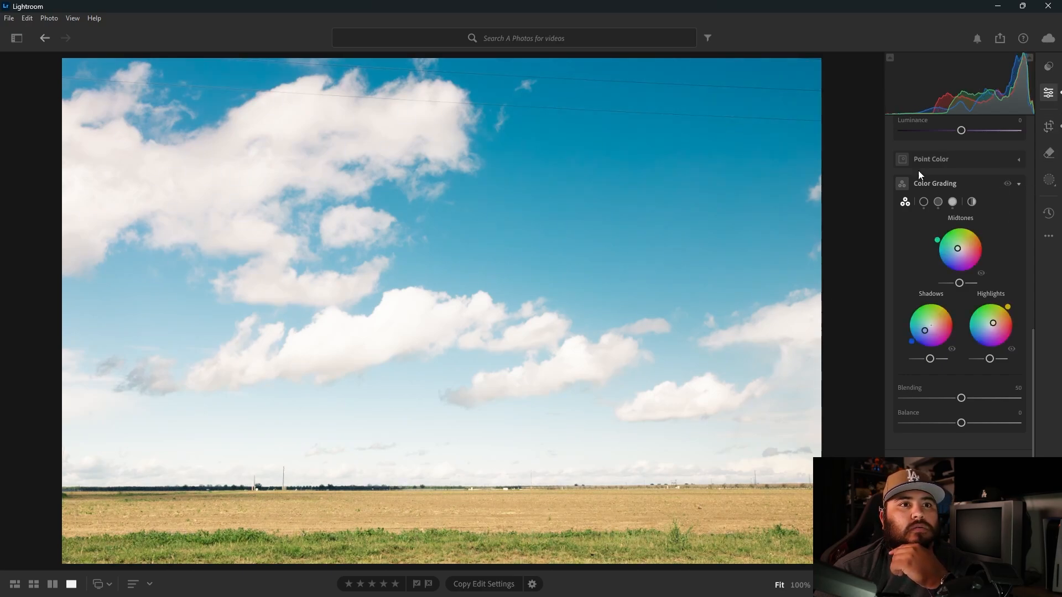
Step: Readjust the orange range in the Color Mixer to hue -25, saturation -10 and luminance +7
{"action": "scroll", "coordinate": [995, 247], "scroll_direction": "up", "scroll_amount": 3}
{"action": "left_click", "coordinate": [921, 185]}
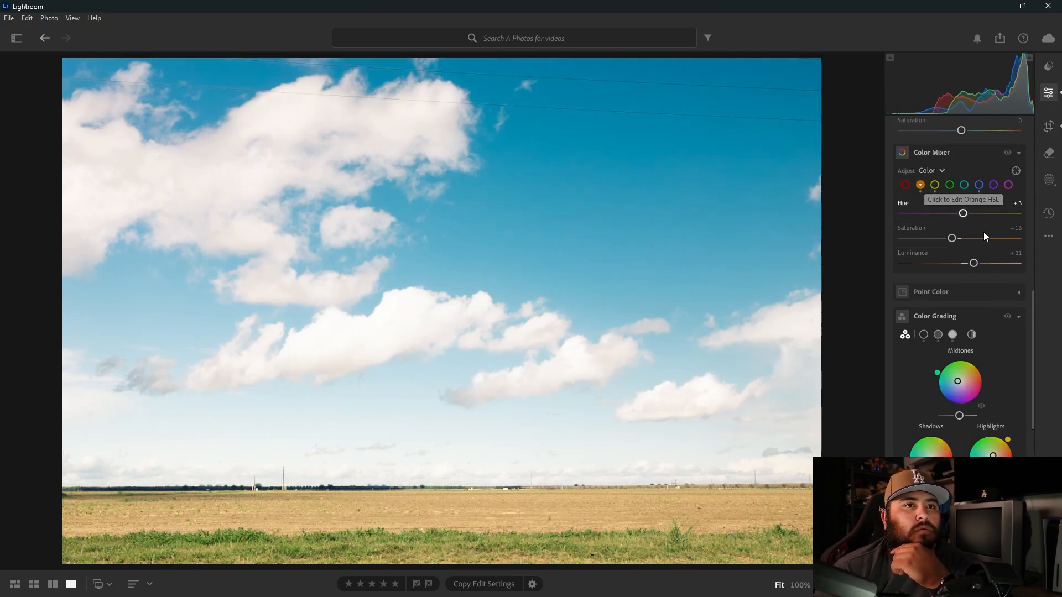
{"action": "left_click_drag", "start_coordinate": [955, 242], "coordinate": [955, 240]}
{"action": "left_click_drag", "start_coordinate": [963, 213], "coordinate": [947, 221]}
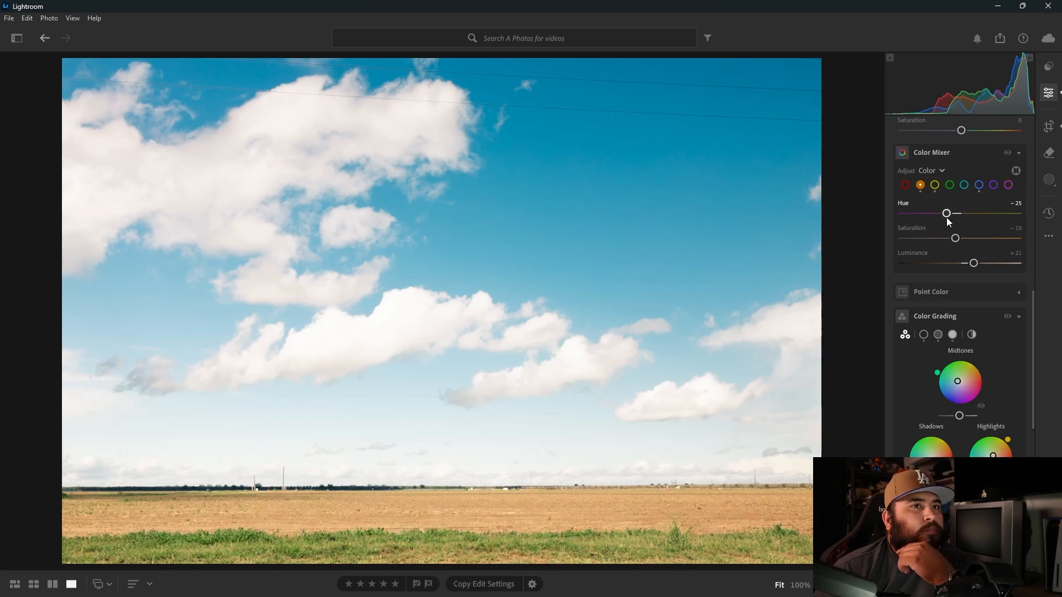
{"action": "left_click_drag", "start_coordinate": [973, 263], "coordinate": [964, 263]}
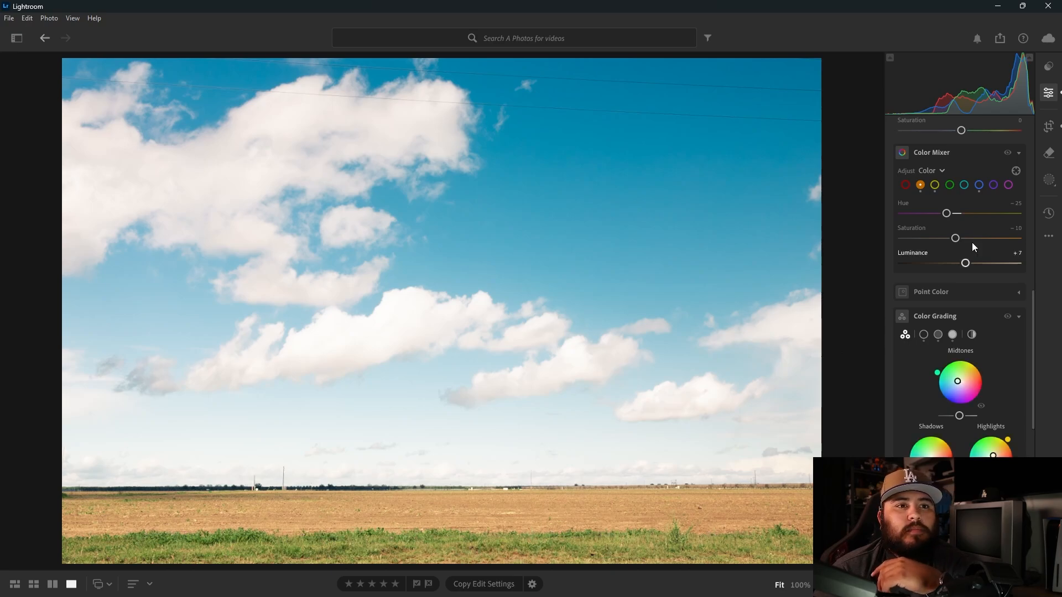
Step: Apply AI Denoise at amount 56 with Create stack enabled, and inspect the clouds and sky at 100%
{"action": "scroll", "coordinate": [973, 249], "scroll_direction": "down", "scroll_amount": 10}
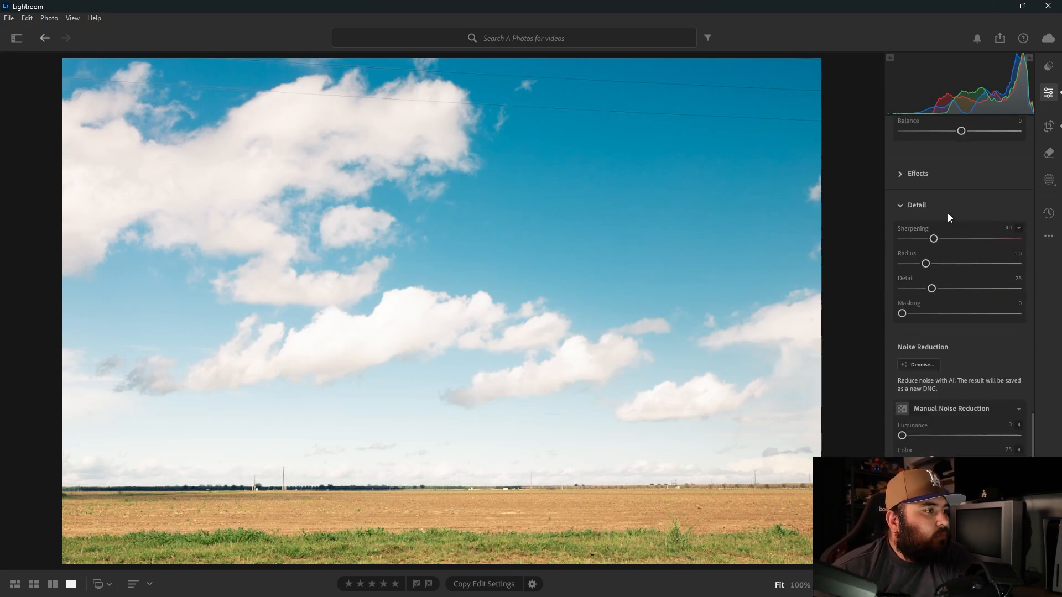
{"action": "scroll", "coordinate": [947, 214], "scroll_direction": "down", "scroll_amount": 1}
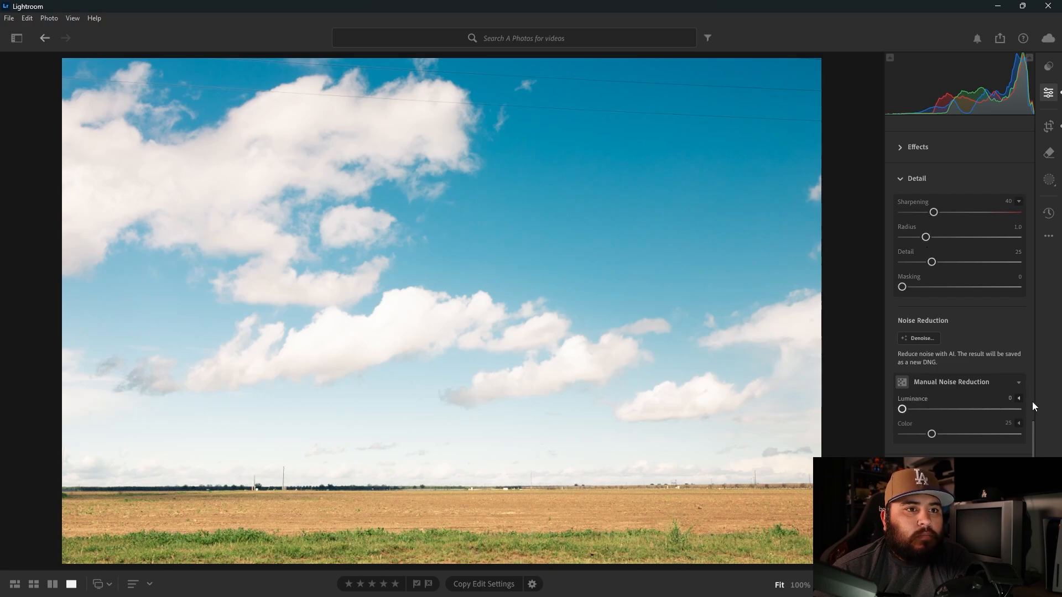
{"action": "left_click", "coordinate": [918, 342]}
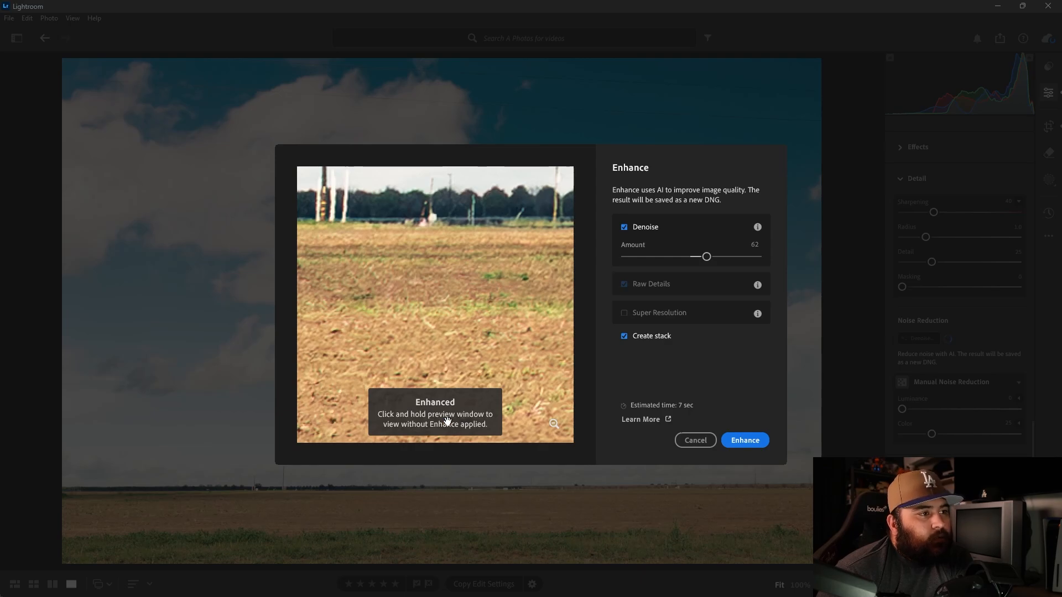
{"action": "left_click", "coordinate": [449, 349]}
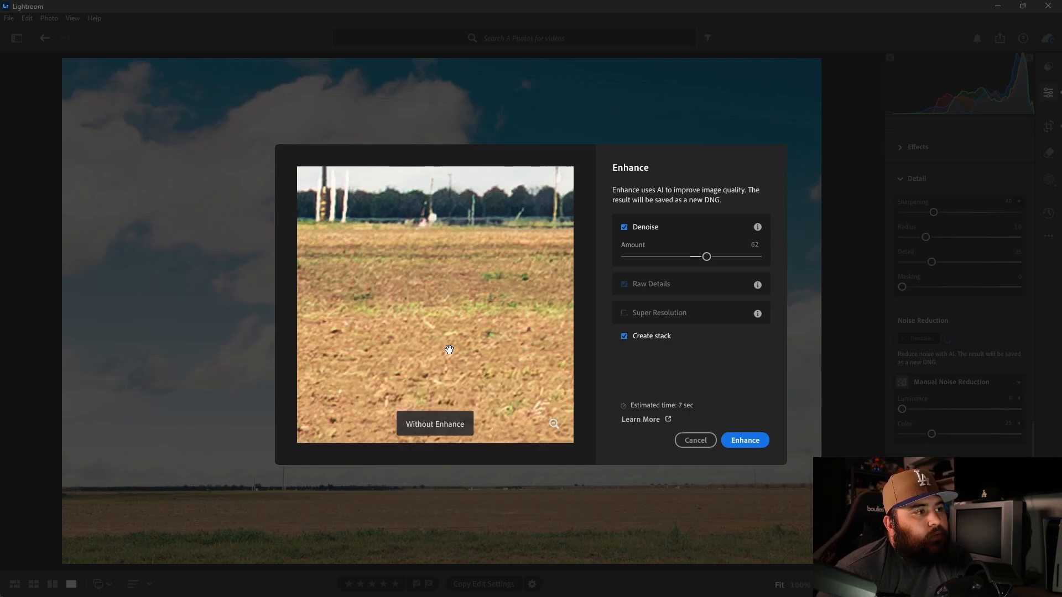
{"action": "left_click", "coordinate": [472, 278]}
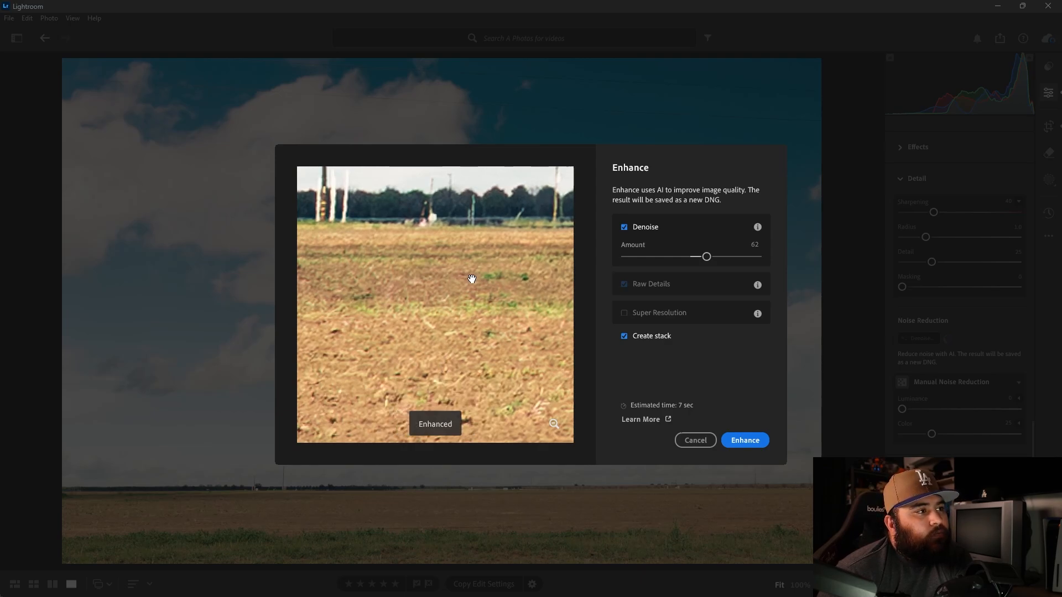
{"action": "left_click_drag", "start_coordinate": [706, 257], "coordinate": [698, 257]}
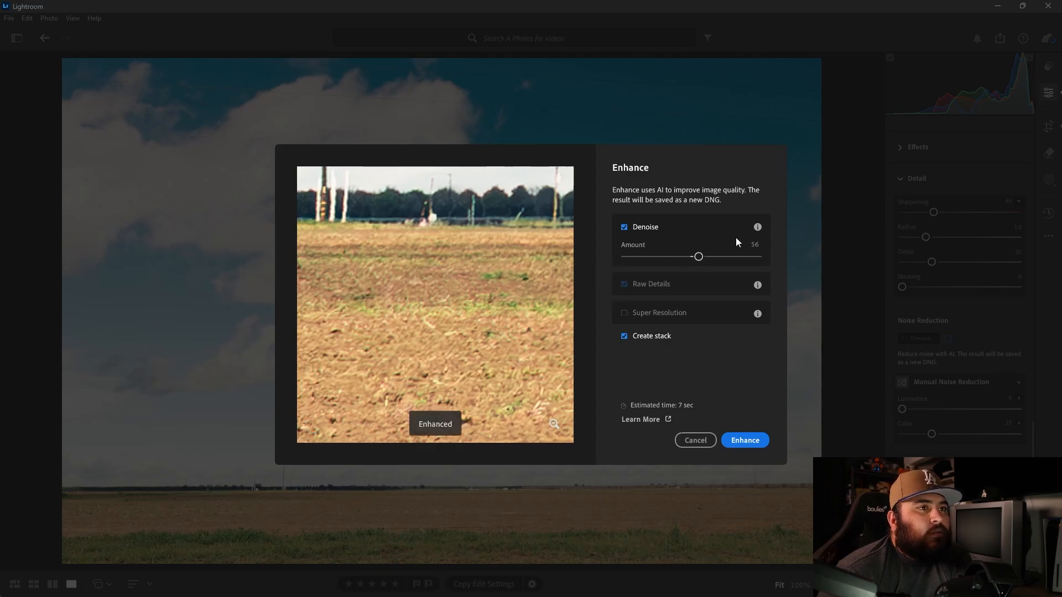
{"action": "left_click", "coordinate": [738, 440]}
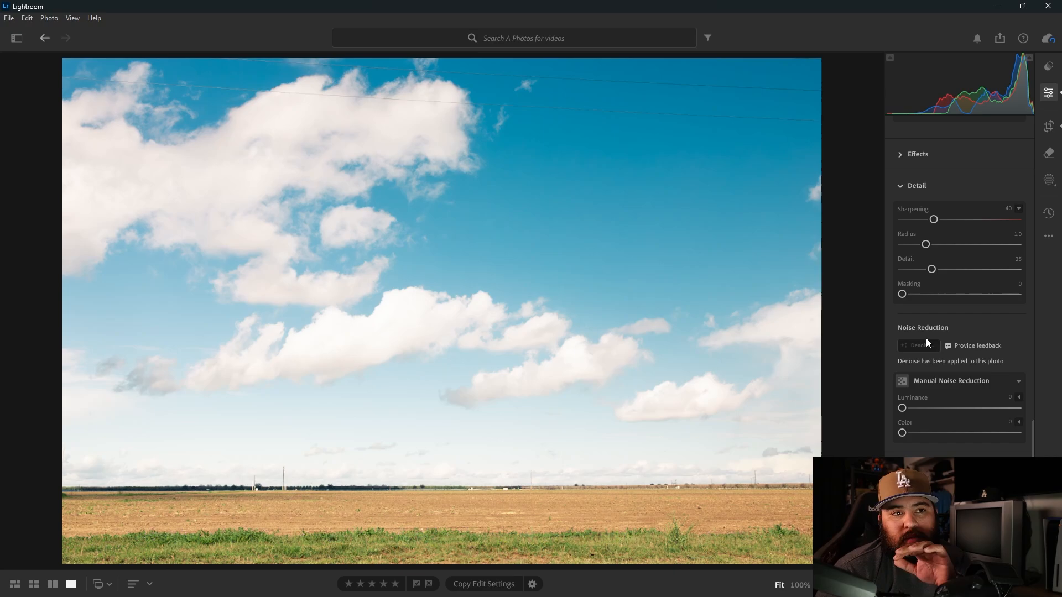
{"action": "left_click", "coordinate": [404, 222]}
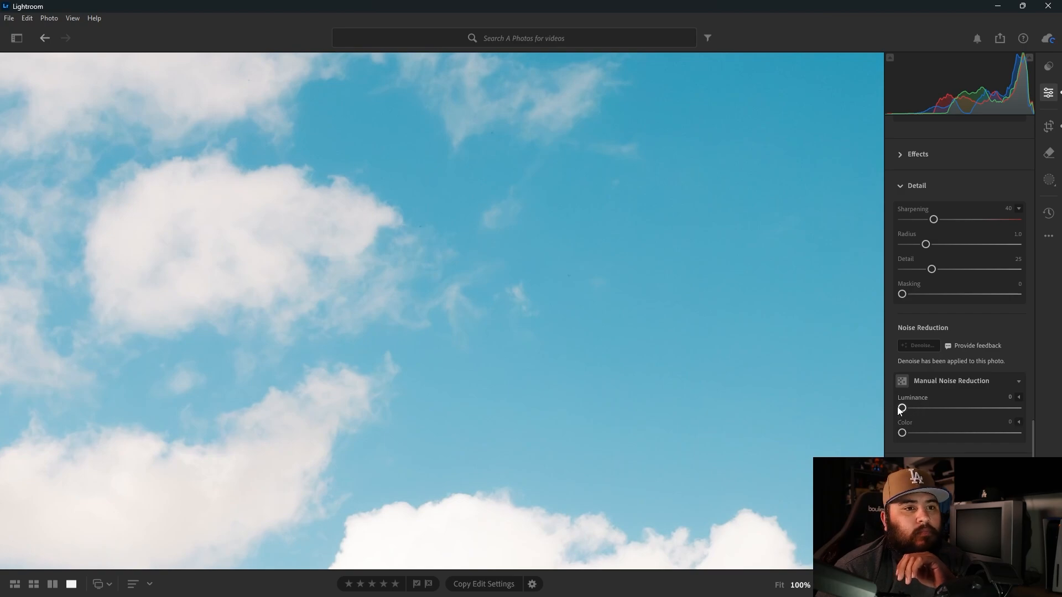
Step: Try a strong manual luminance noise reduction, reset it to 0, and compare the whole edited photo with the unedited one
{"action": "left_click_drag", "start_coordinate": [903, 408], "coordinate": [1005, 403]}
{"action": "double_click", "coordinate": [1011, 406]}
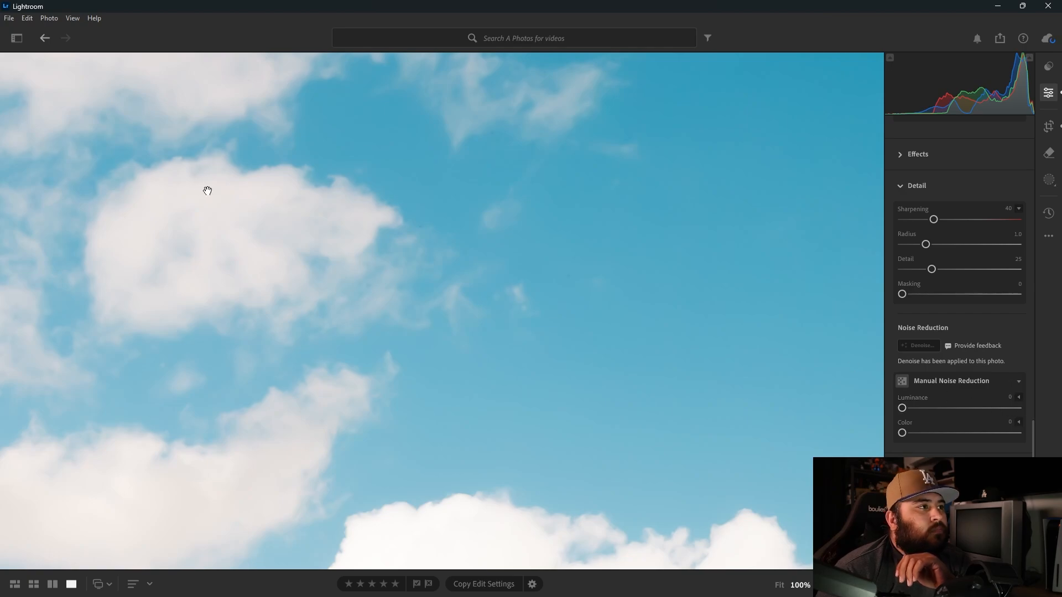
{"action": "left_click", "coordinate": [206, 189]}
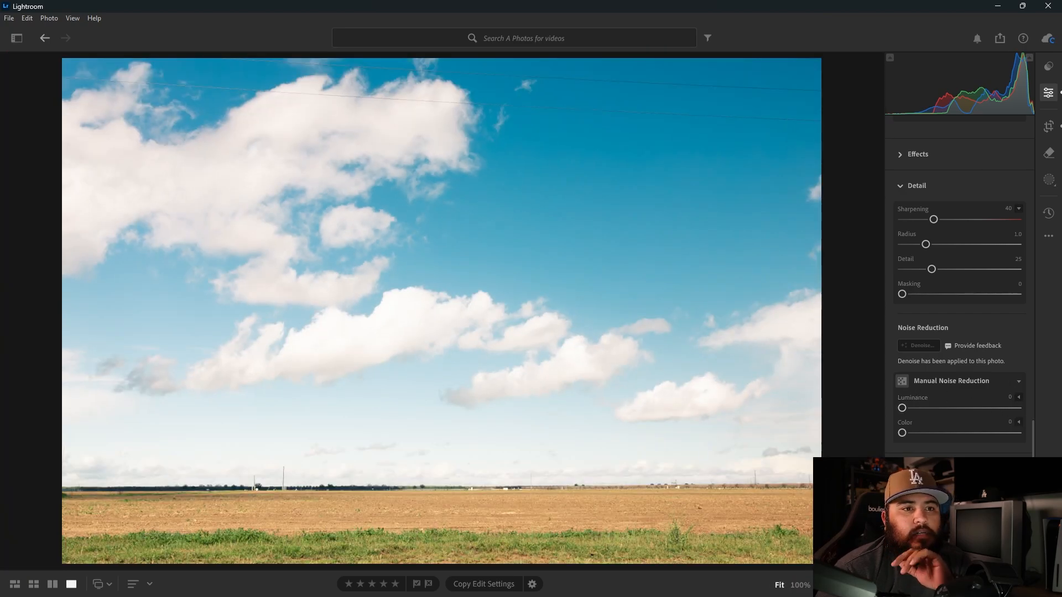
{"action": "key", "text": "Right"}
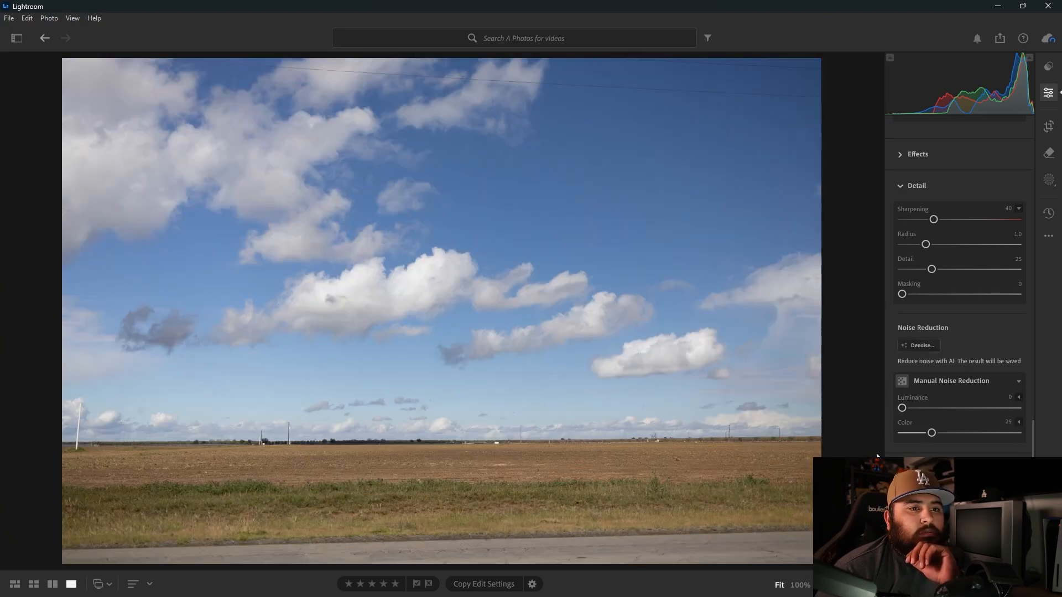
{"action": "key", "text": "Left"}
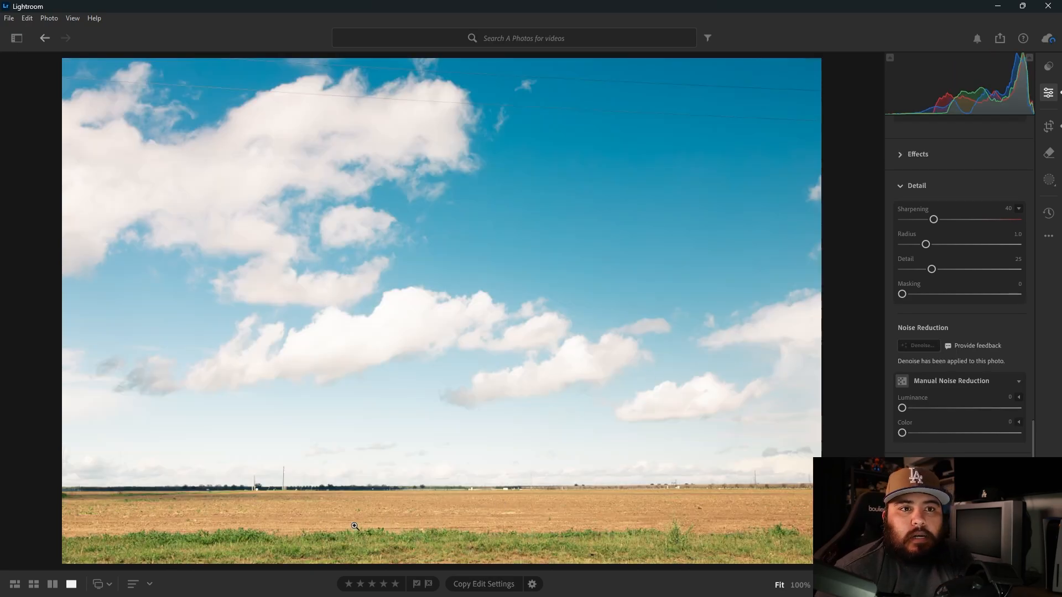
Step: Erase the white vehicle on the horizon with generative AI Remove, review its variations and keep variation 1 of 3
{"action": "left_click", "coordinate": [1049, 153]}
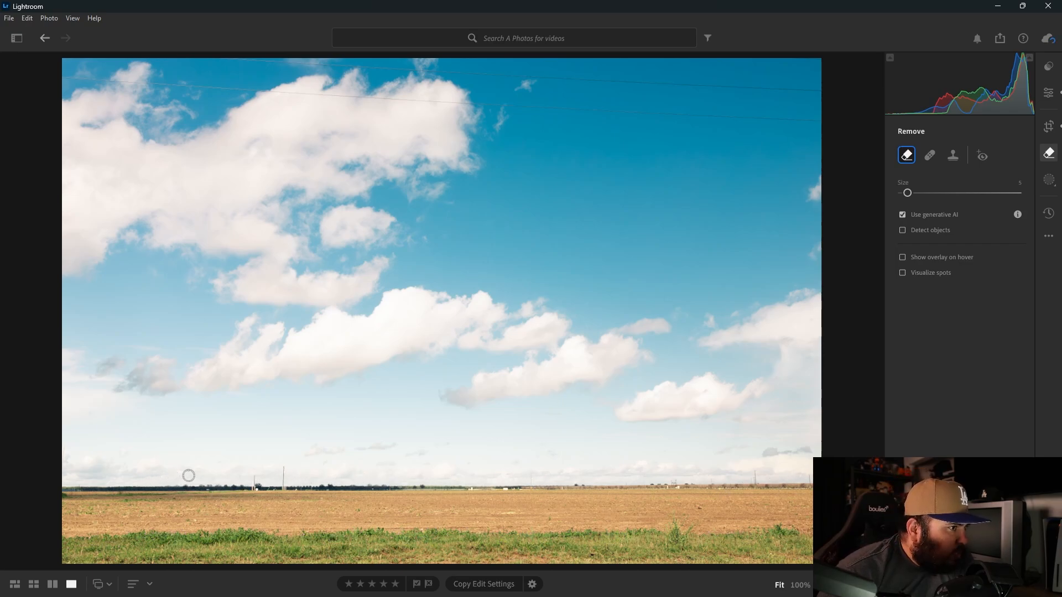
{"action": "left_click", "coordinate": [1048, 157]}
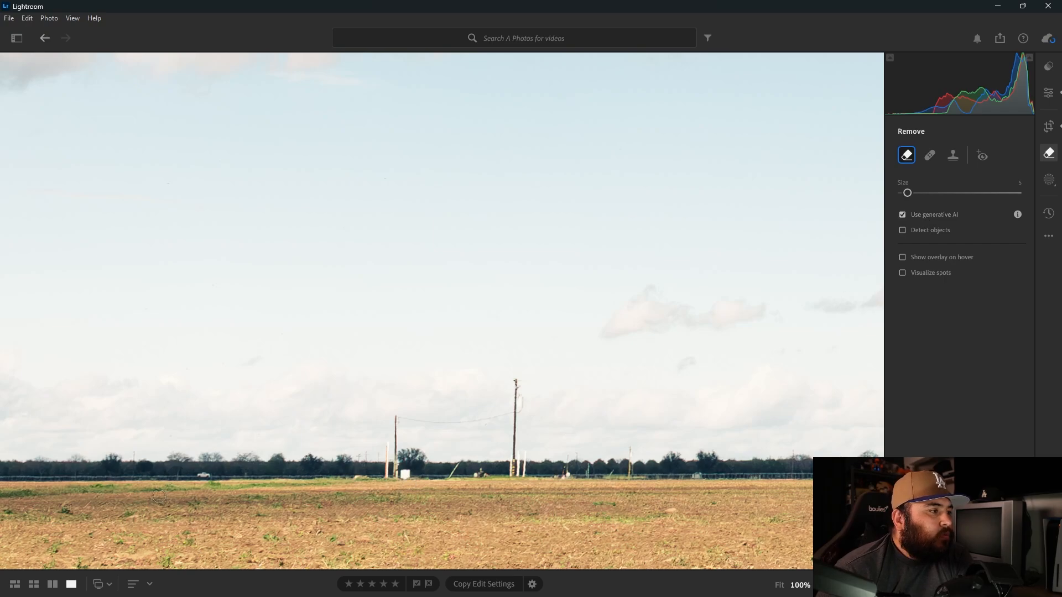
{"action": "scroll", "coordinate": [195, 480], "scroll_direction": "up", "scroll_amount": 3}
{"action": "left_click", "coordinate": [203, 476]}
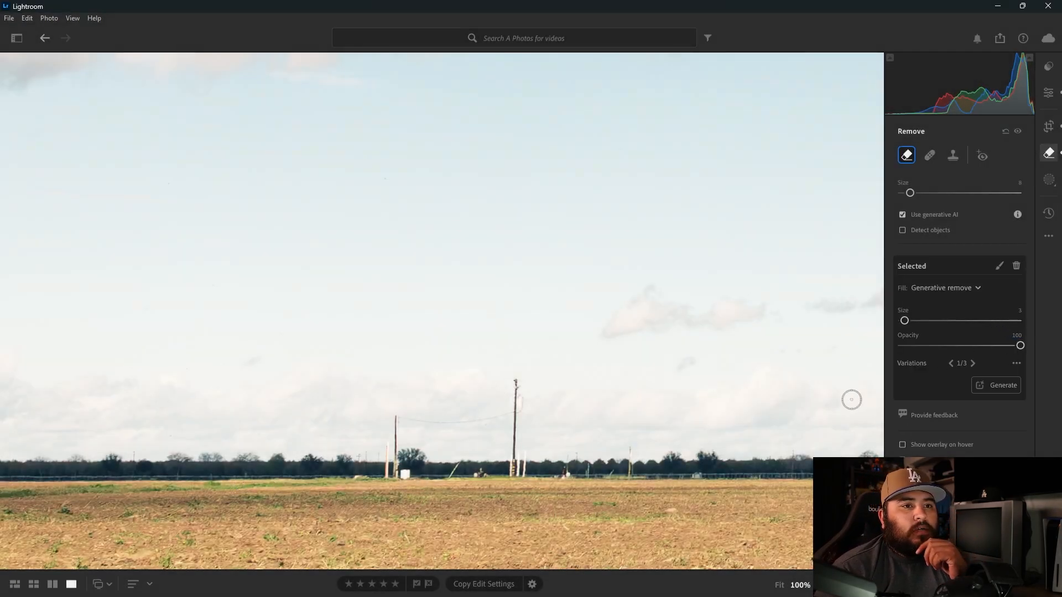
{"action": "left_click", "coordinate": [972, 363]}
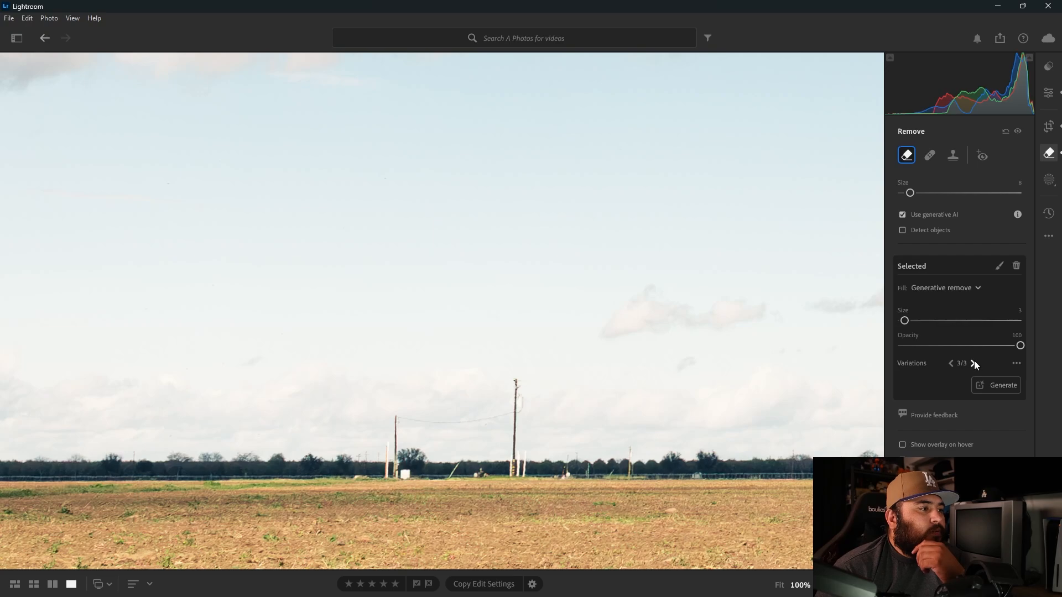
{"action": "left_click", "coordinate": [949, 363]}
{"action": "left_click", "coordinate": [950, 363]}
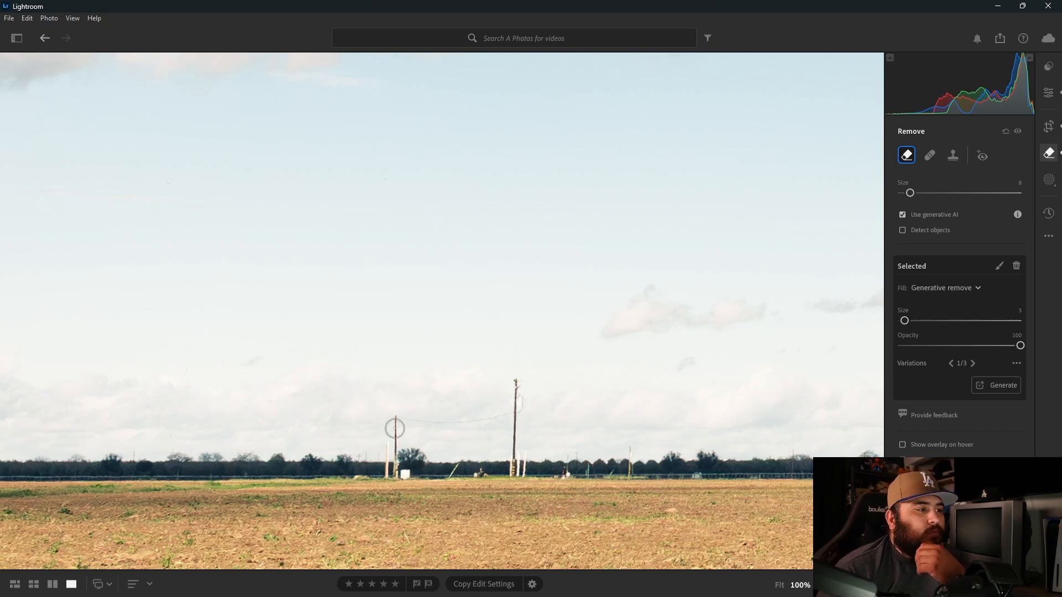
Step: Erase the utility poles, the wire between them and the small posts along the tree line with generative Remove
{"action": "mouse_move", "coordinate": [383, 437]}
{"action": "left_mouse_down"}
{"action": "mouse_move", "coordinate": [378, 472]}
{"action": "mouse_move", "coordinate": [402, 471]}
{"action": "mouse_move", "coordinate": [392, 433]}
{"action": "mouse_move", "coordinate": [522, 476]}
{"action": "left_mouse_up"}
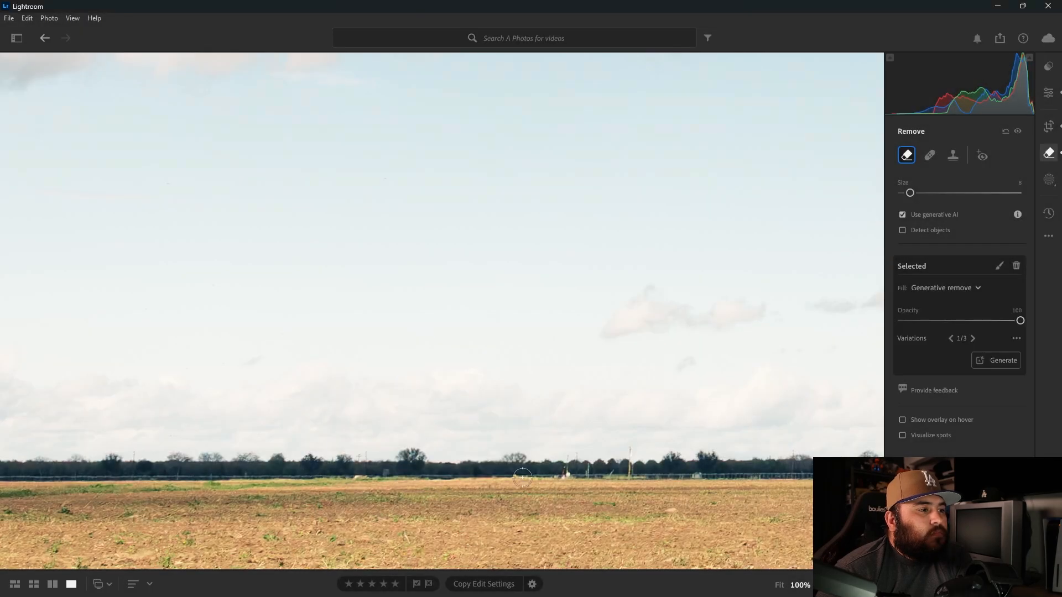
{"action": "left_click", "coordinate": [973, 339]}
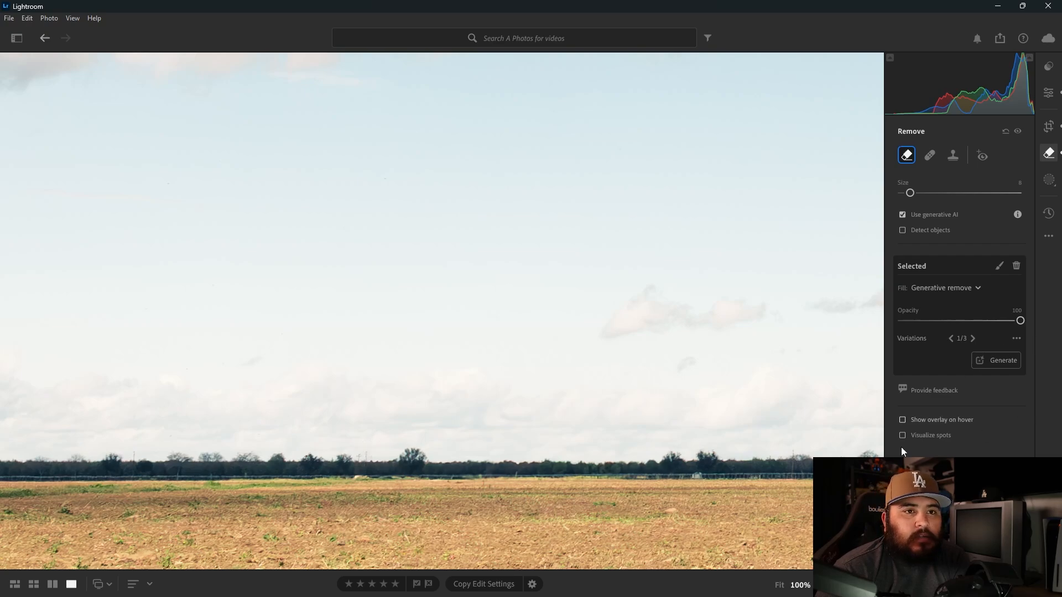
{"action": "left_click", "coordinate": [780, 586]}
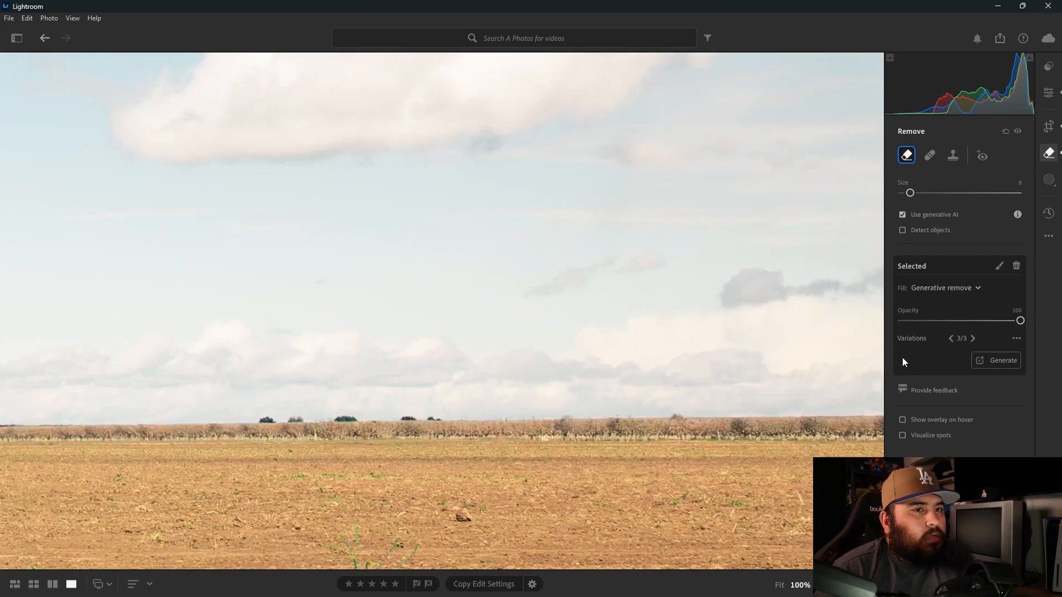
Step: Cycle through the generated variations for the thin pole behind the orchard row and use one that clears it from the horizon
{"action": "left_click", "coordinate": [973, 338]}
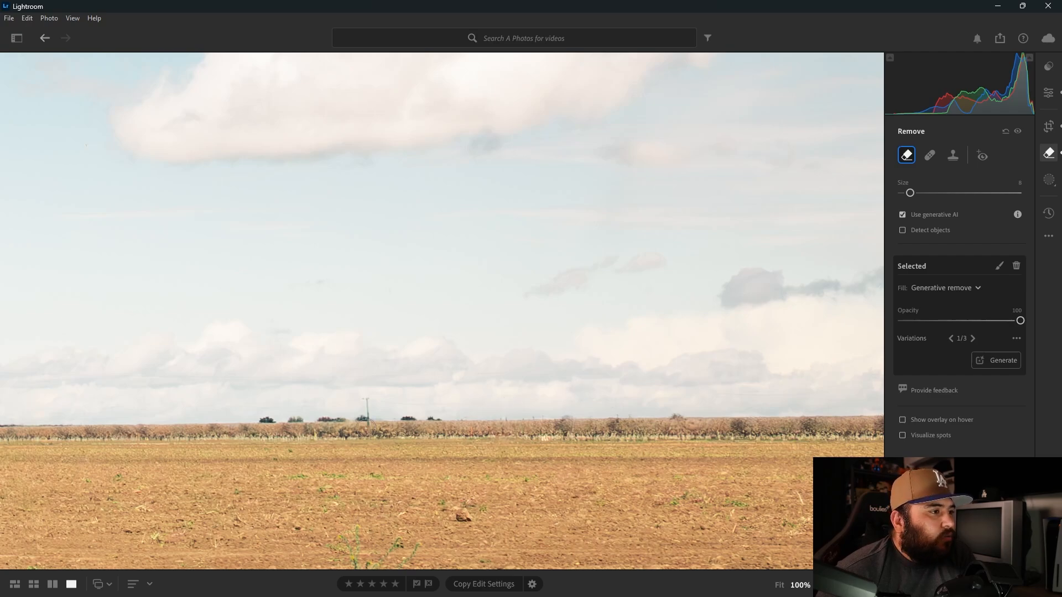
{"action": "left_click", "coordinate": [973, 339]}
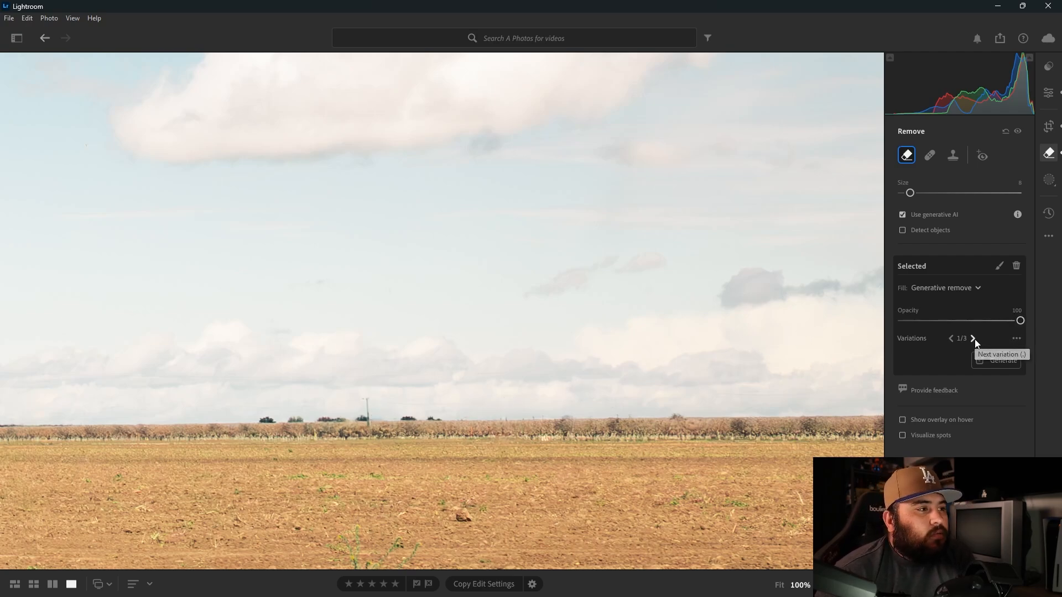
{"action": "left_click", "coordinate": [973, 339]}
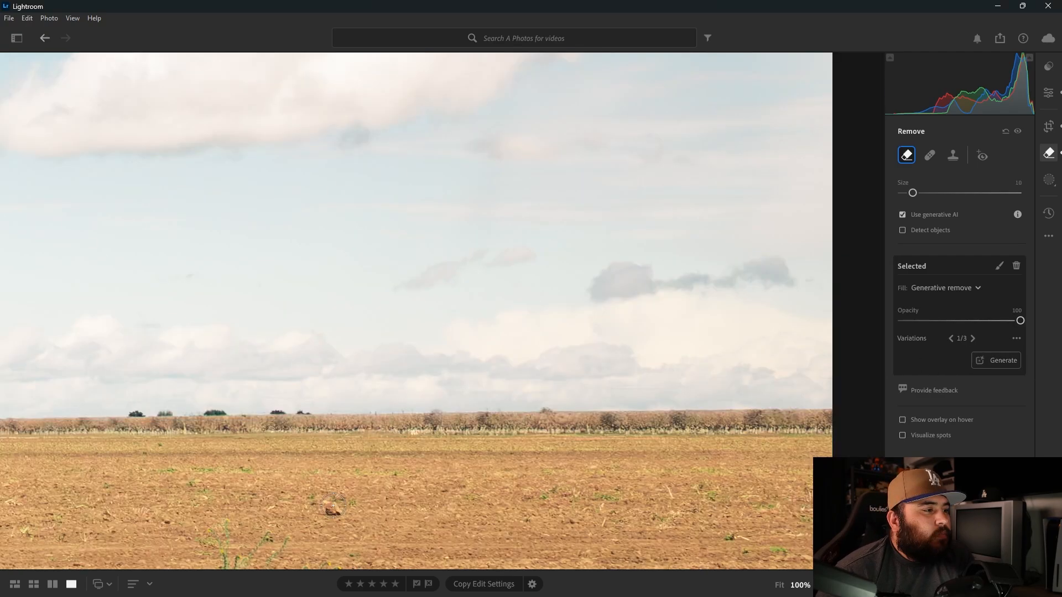
{"action": "left_click", "coordinate": [333, 506]}
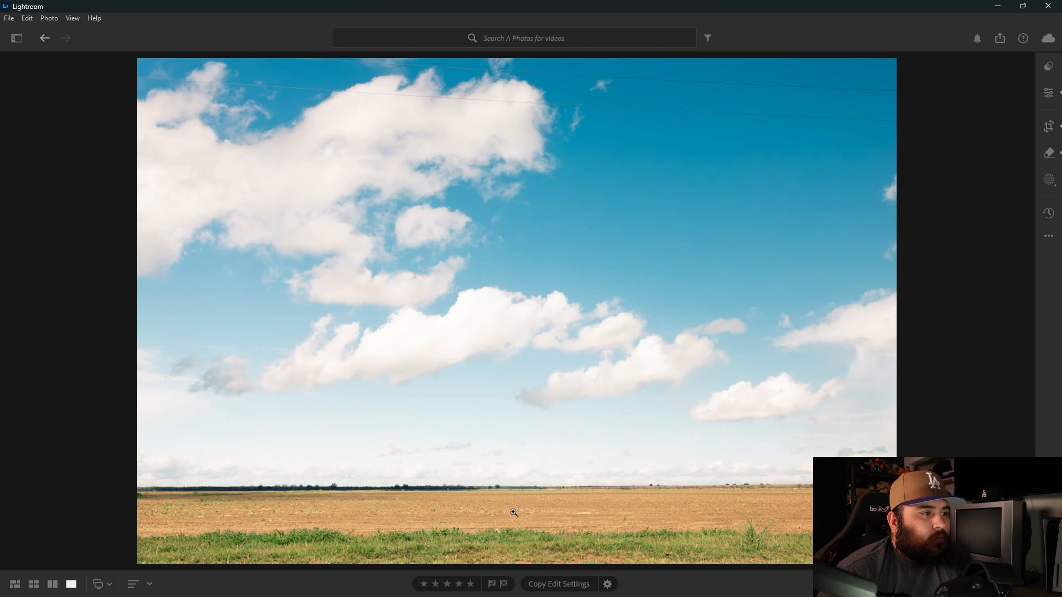
Step: Erase the leftover thin pole above the tree line with generative Remove, and check the horizon at 100% and in full view
{"action": "left_click", "coordinate": [508, 496]}
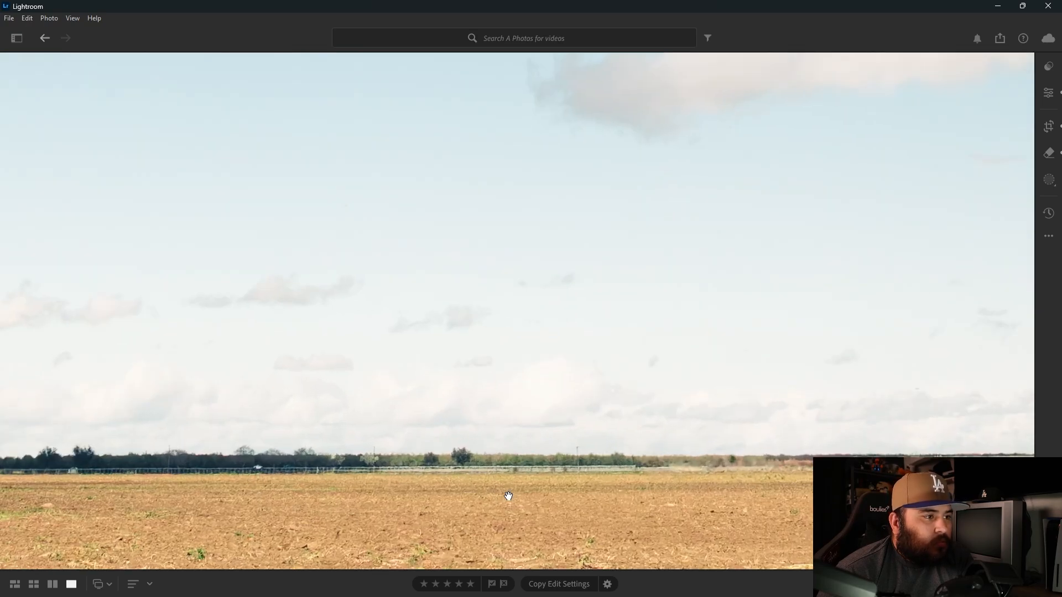
{"action": "left_click", "coordinate": [554, 470]}
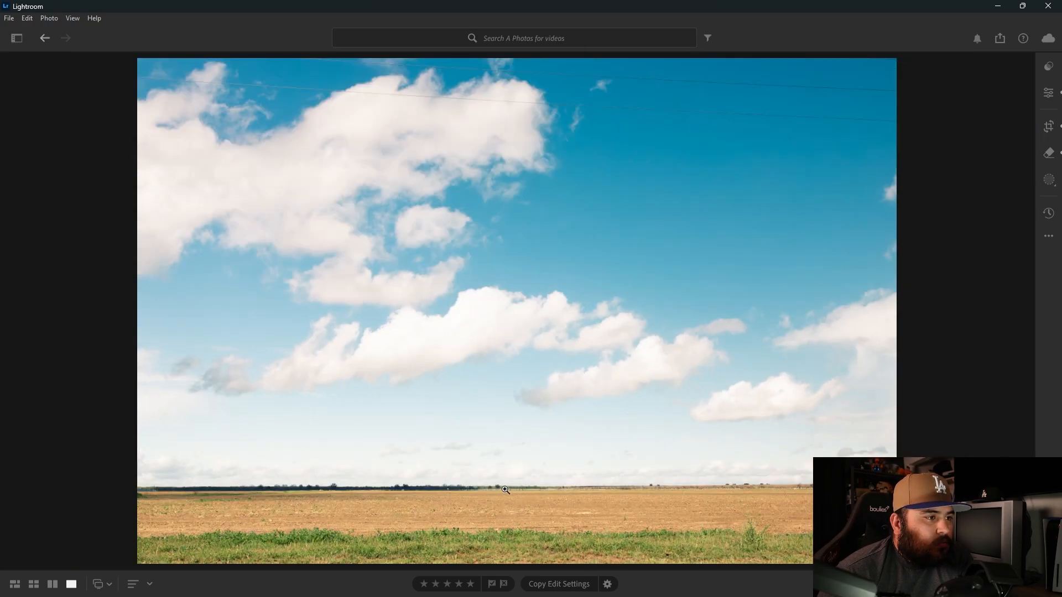
{"action": "left_click", "coordinate": [505, 490]}
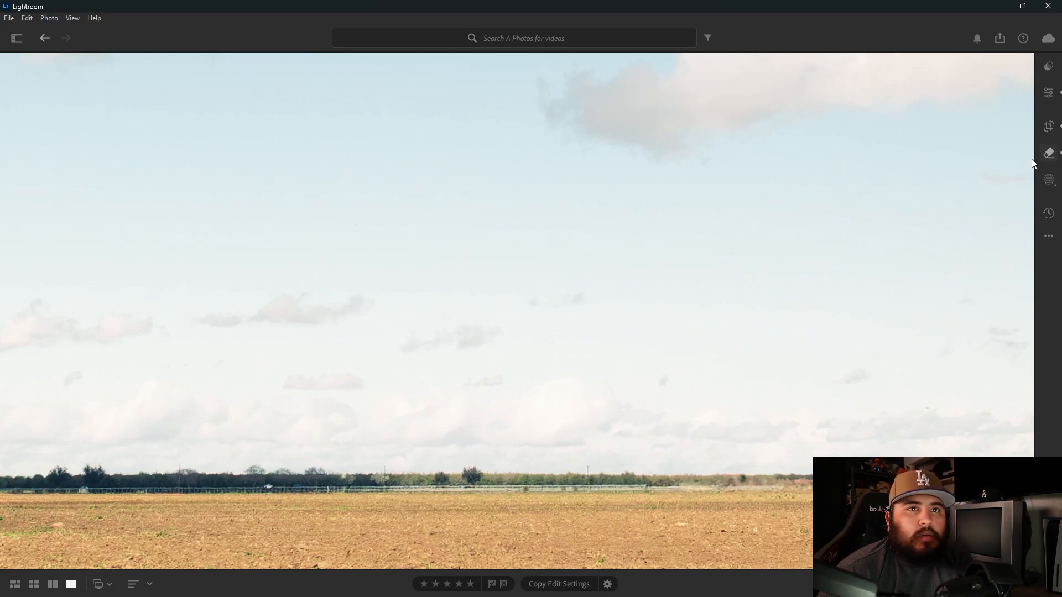
{"action": "left_click", "coordinate": [1048, 153]}
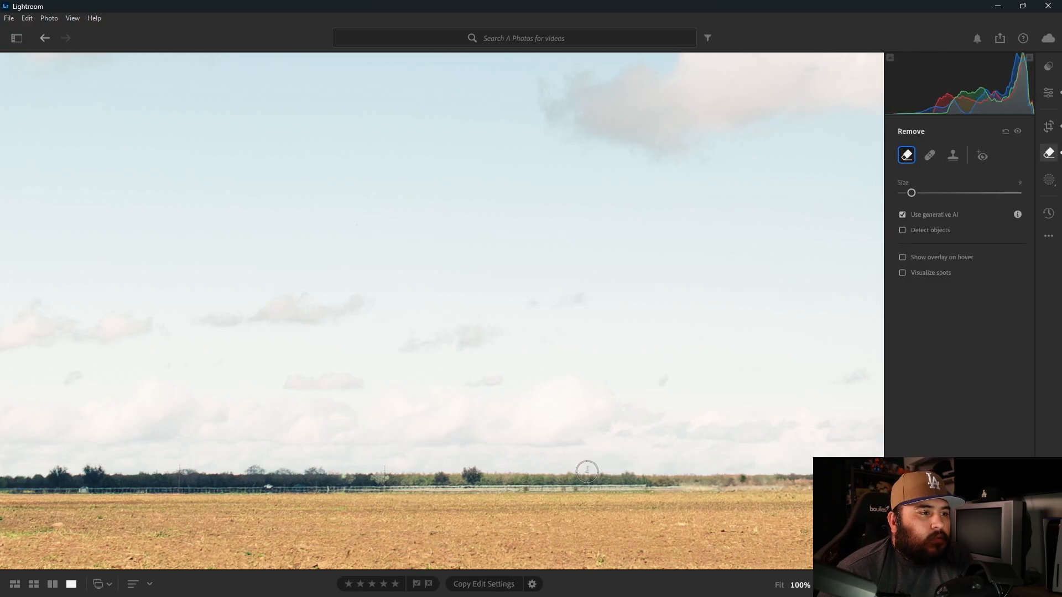
{"action": "left_click", "coordinate": [587, 471]}
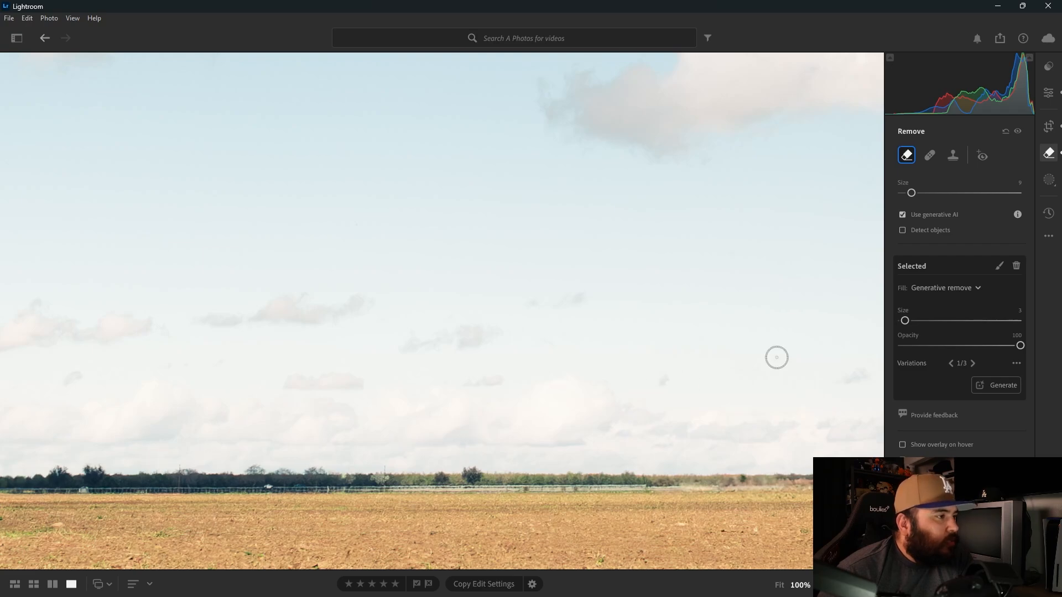
{"action": "left_click", "coordinate": [1048, 154]}
{"action": "left_click", "coordinate": [553, 473]}
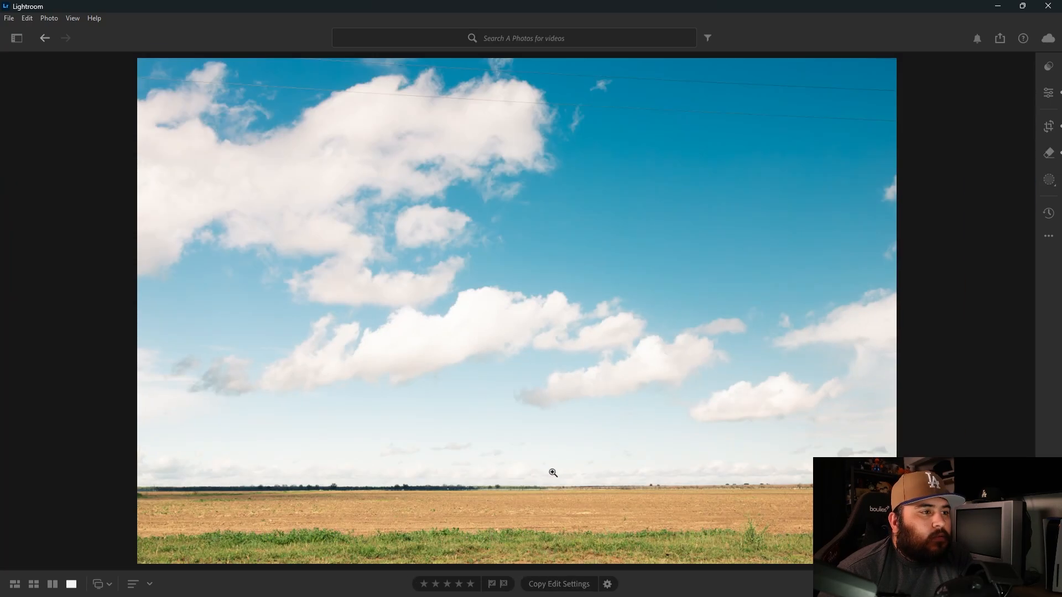
{"action": "left_click", "coordinate": [506, 499]}
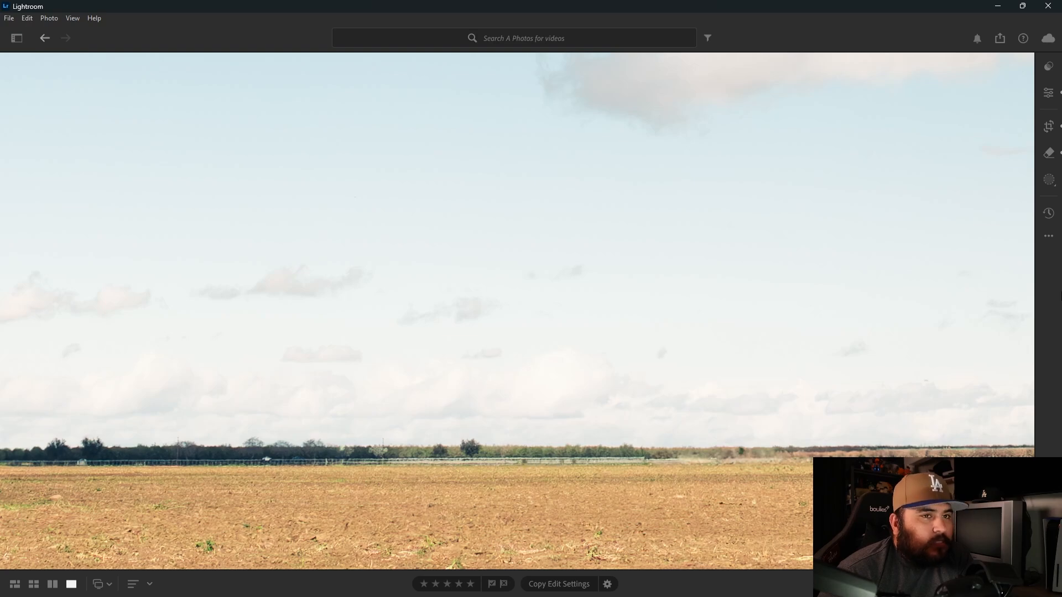
{"action": "left_click", "coordinate": [1048, 153]}
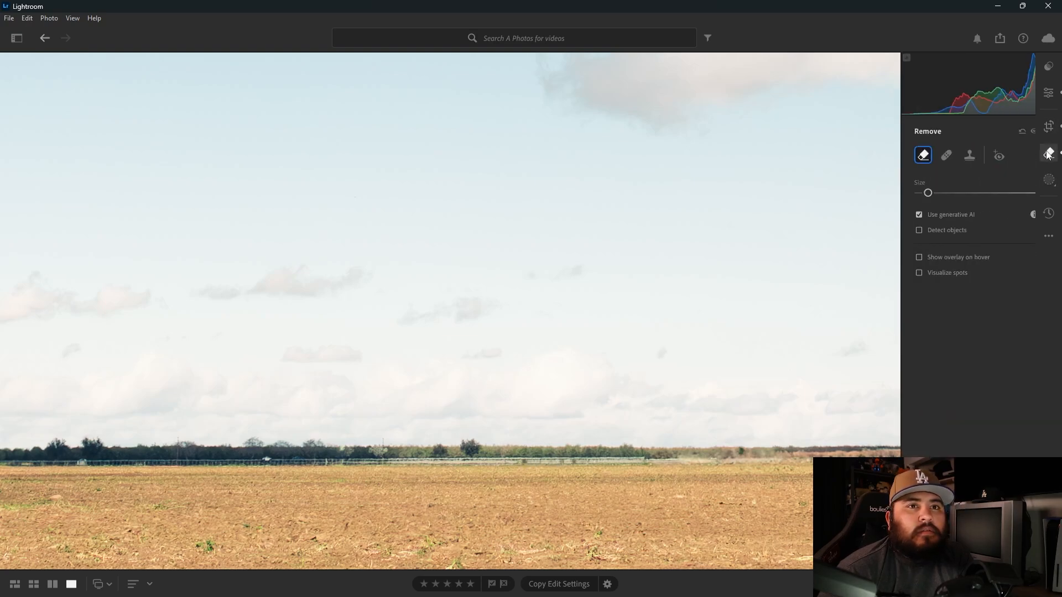
{"action": "left_click", "coordinate": [1049, 153]}
{"action": "left_click", "coordinate": [502, 451]}
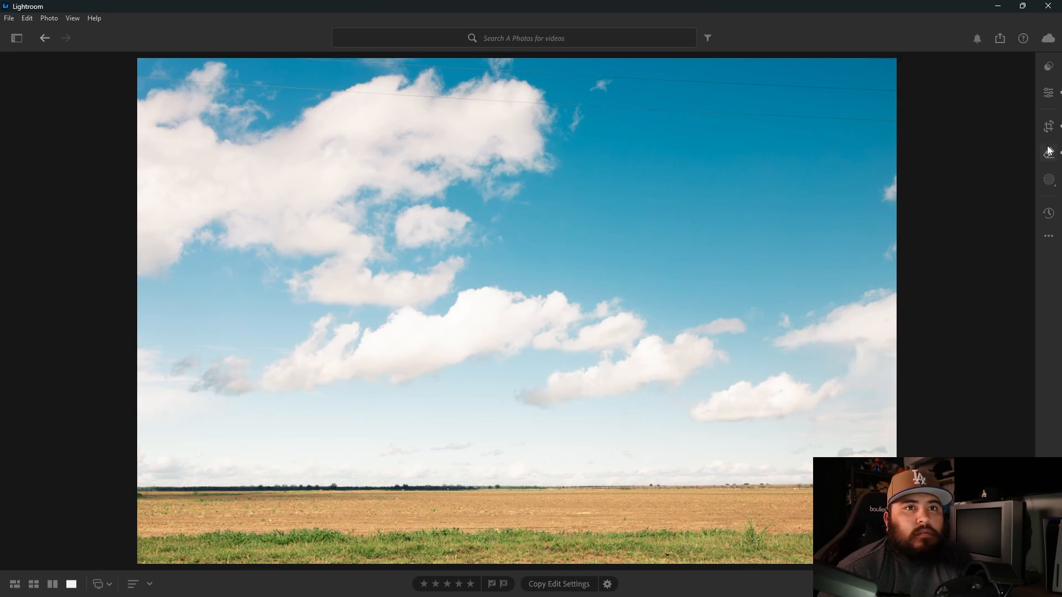
Step: Create a linear gradient mask rising from the field to the upper clouds, and check its coverage with the mask overlay
{"action": "key", "text": "m"}
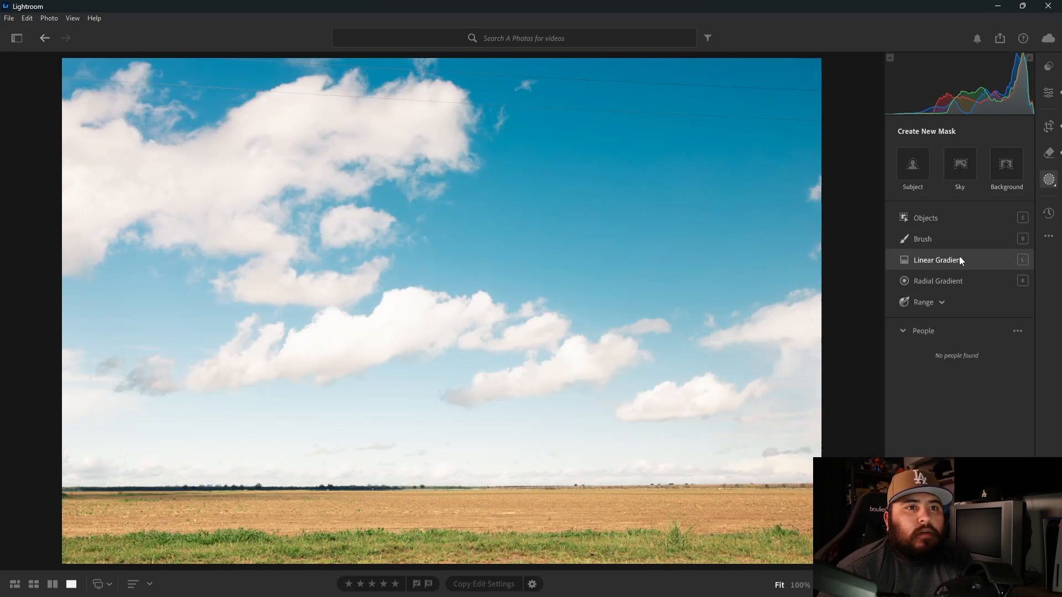
{"action": "left_click", "coordinate": [959, 259]}
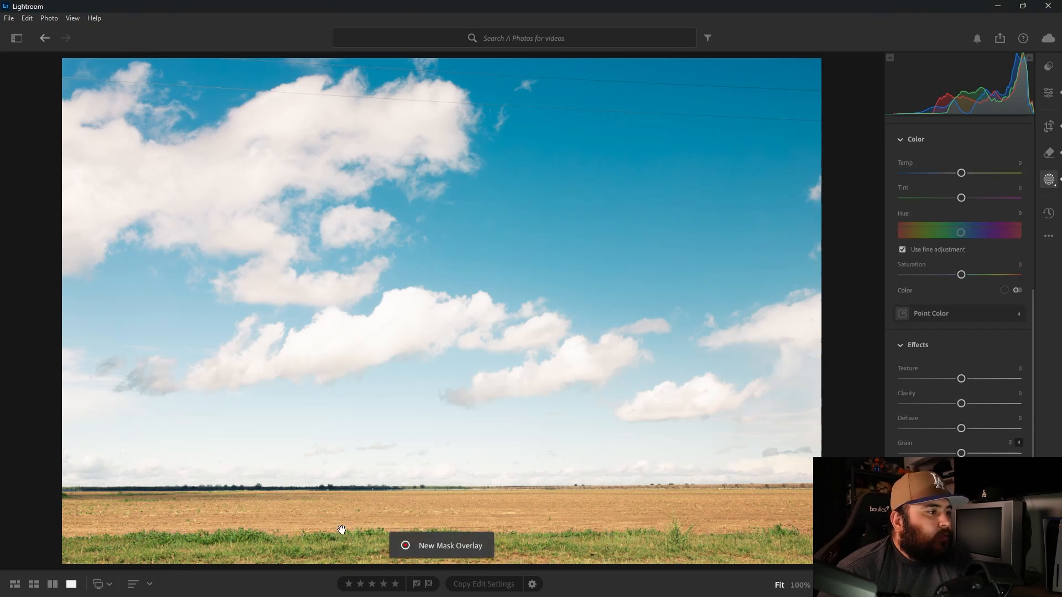
{"action": "left_click_drag", "start_coordinate": [341, 530], "coordinate": [345, 269]}
{"action": "left_click_drag", "start_coordinate": [367, 192], "coordinate": [349, 143]}
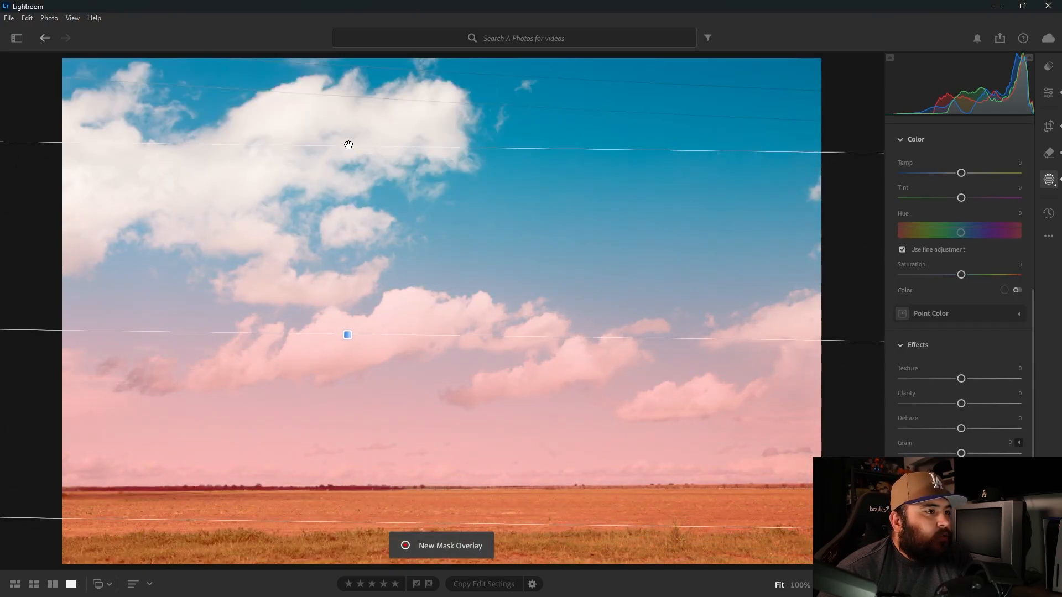
{"action": "scroll", "coordinate": [965, 346], "scroll_direction": "up", "scroll_amount": 5}
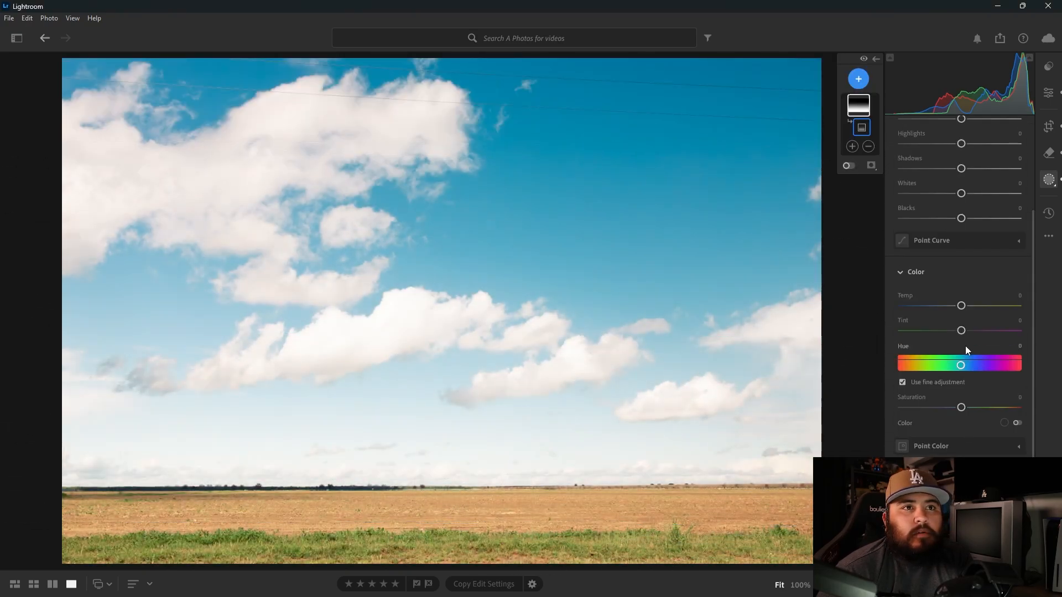
{"action": "key", "text": "o"}
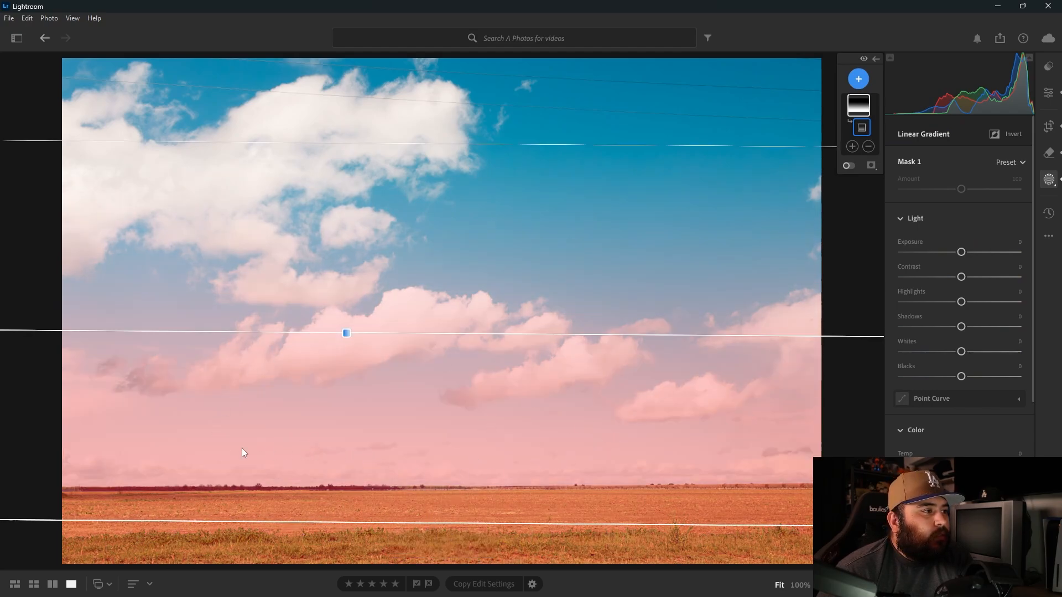
{"action": "key", "text": "o"}
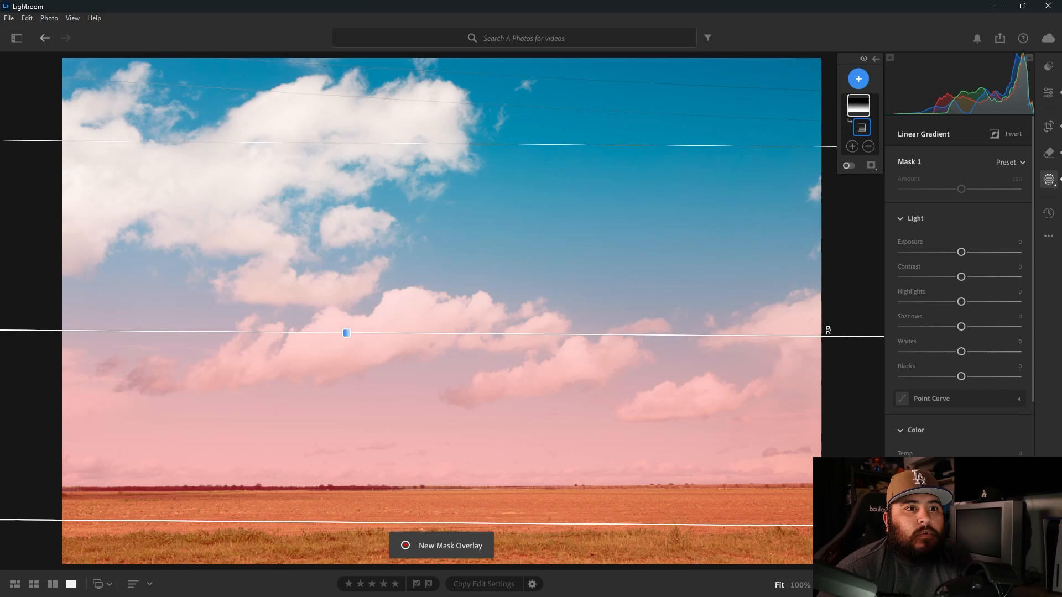
Step: Subtract the sky from the linear gradient mask so that it covers only the field
{"action": "left_click", "coordinate": [852, 146]}
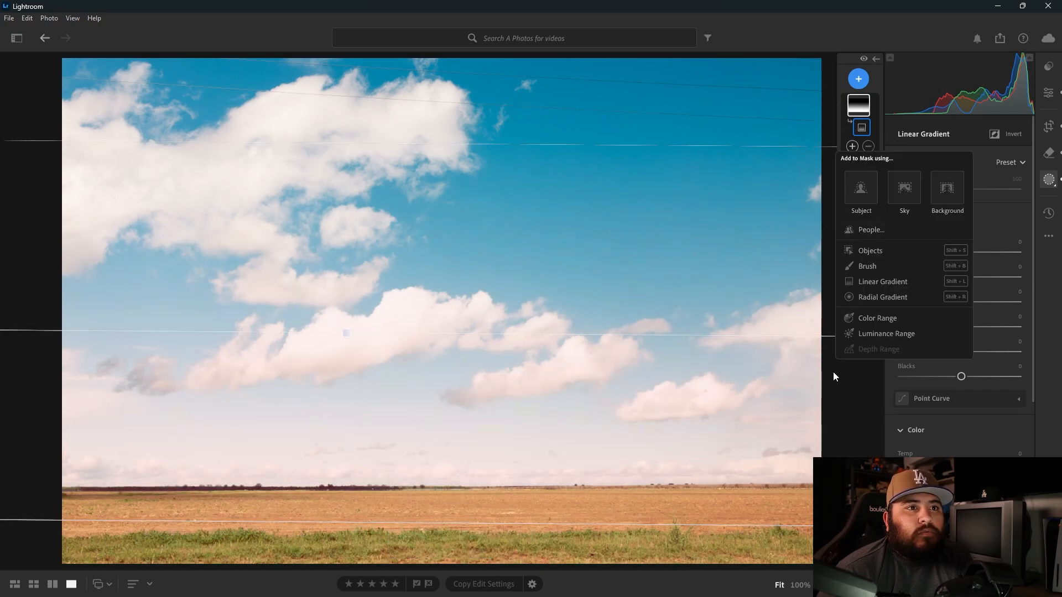
{"action": "left_click", "coordinate": [835, 373]}
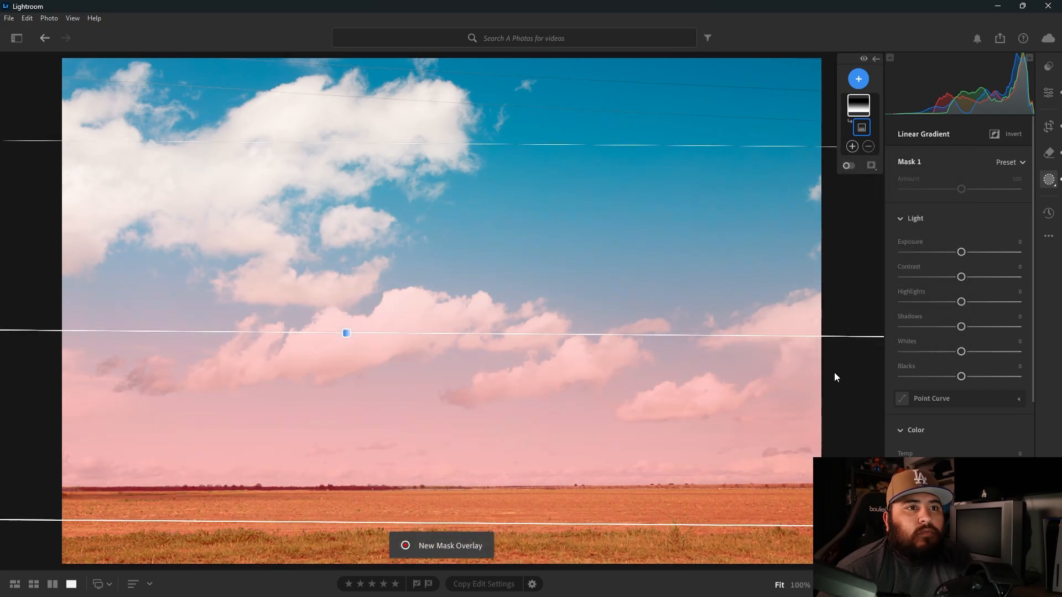
{"action": "left_click", "coordinate": [869, 146]}
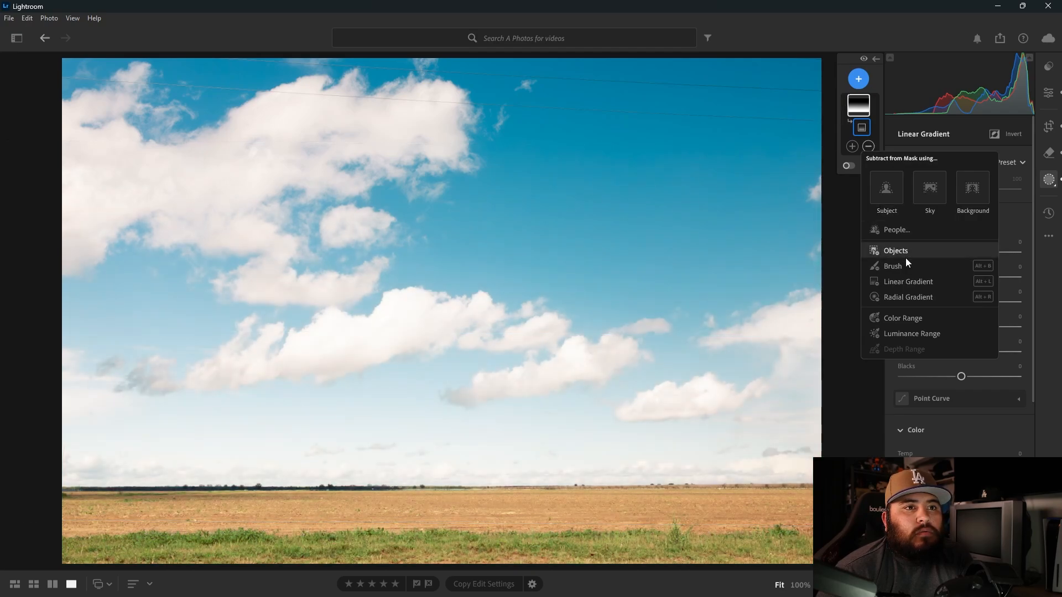
{"action": "left_click", "coordinate": [928, 193]}
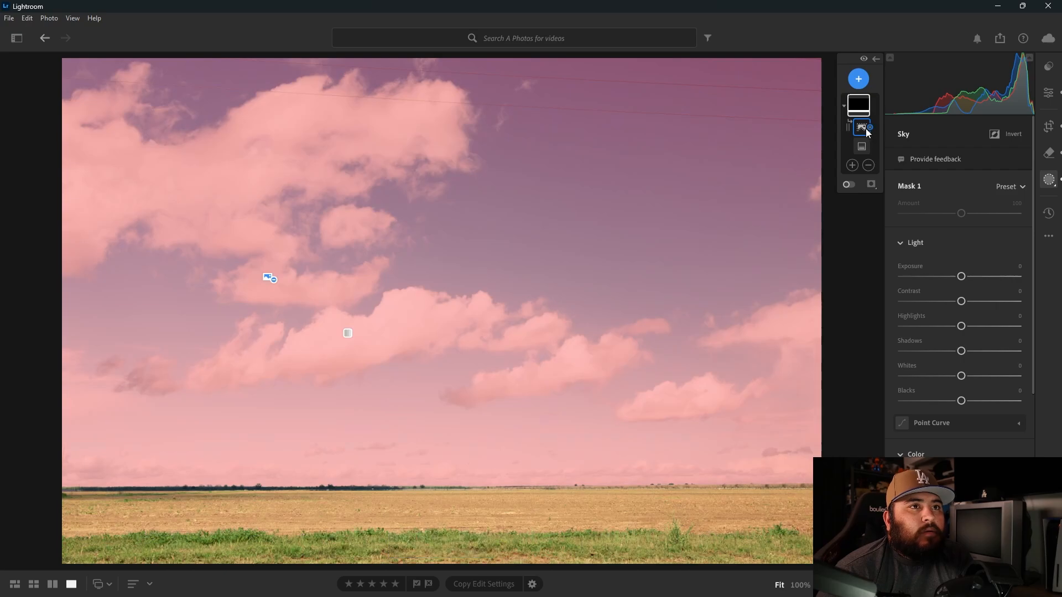
Step: Invert the subtracted sky selection so the gradient mask covers the lower sky instead of the field, and check it with the mask overlay
{"action": "right_click", "coordinate": [865, 129]}
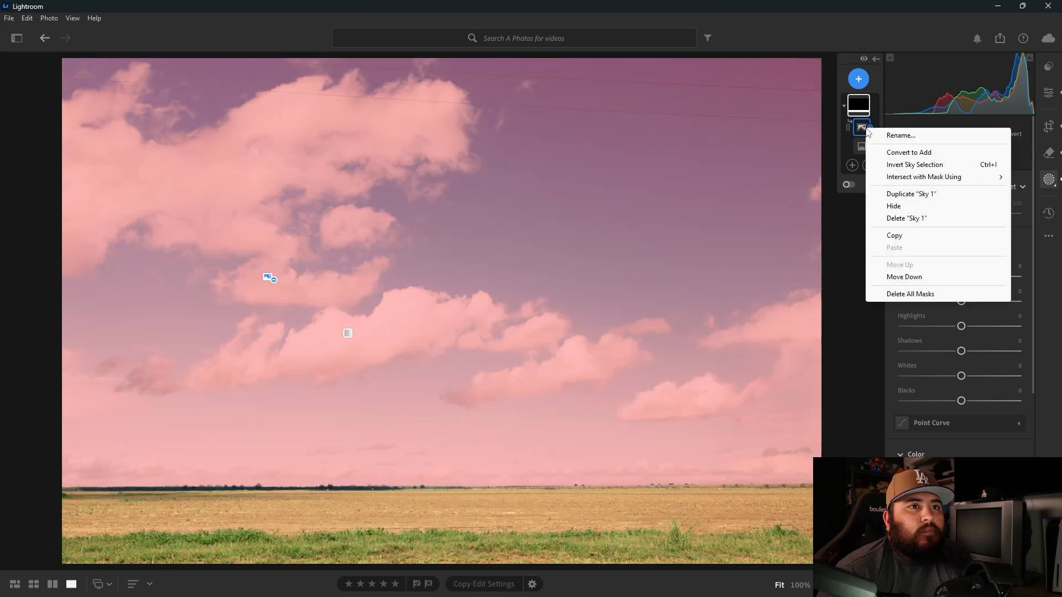
{"action": "left_click", "coordinate": [901, 165]}
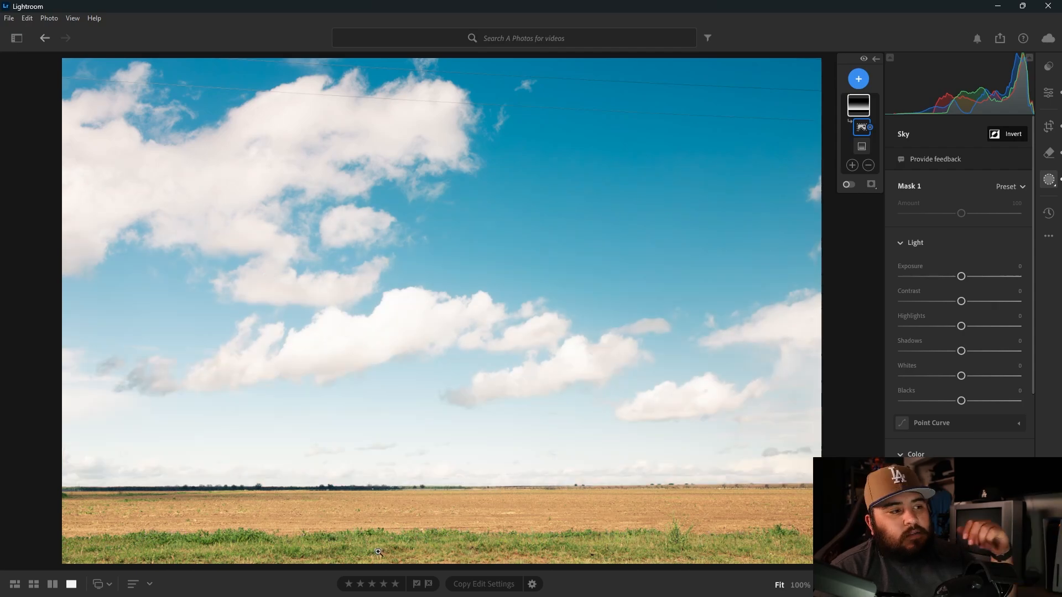
{"action": "key", "text": "o"}
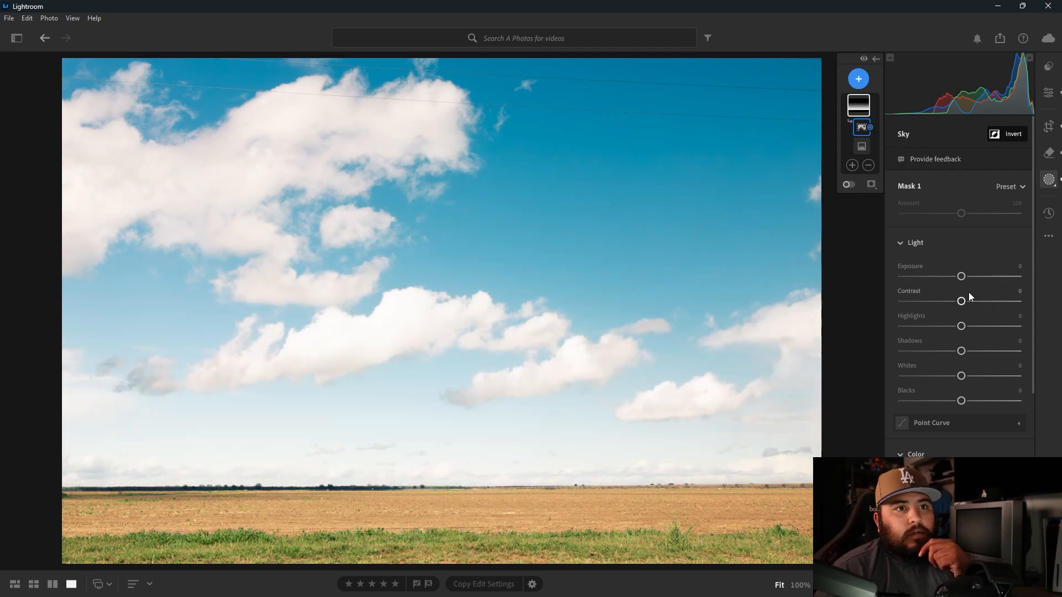
{"action": "key", "text": "o"}
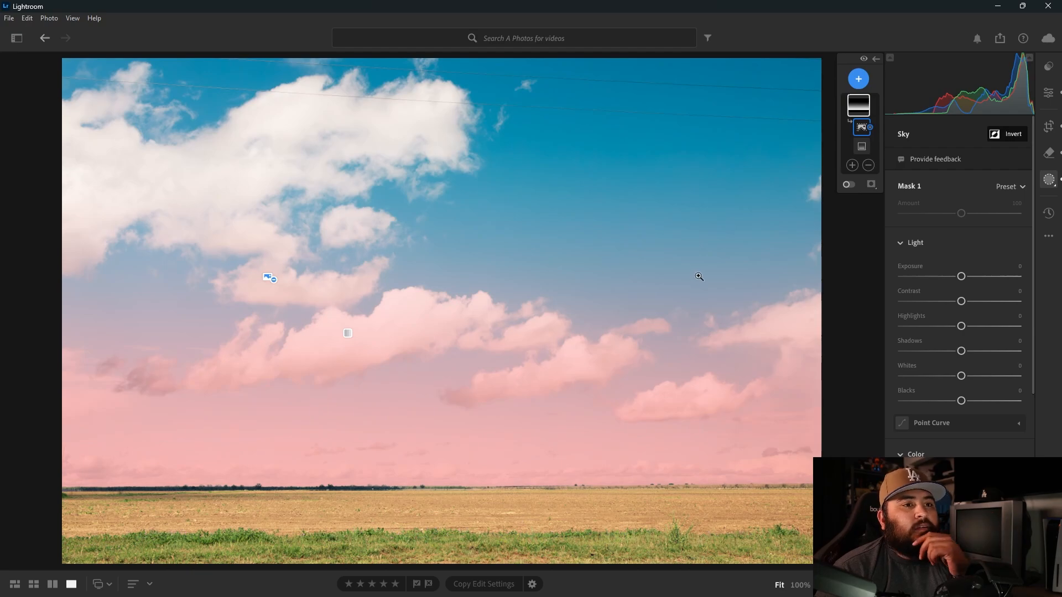
Step: Adjust the lower-sky mask to exposure -0.32, highlights -61, whites +15 and temperature -10
{"action": "left_click_drag", "start_coordinate": [961, 326], "coordinate": [925, 349]}
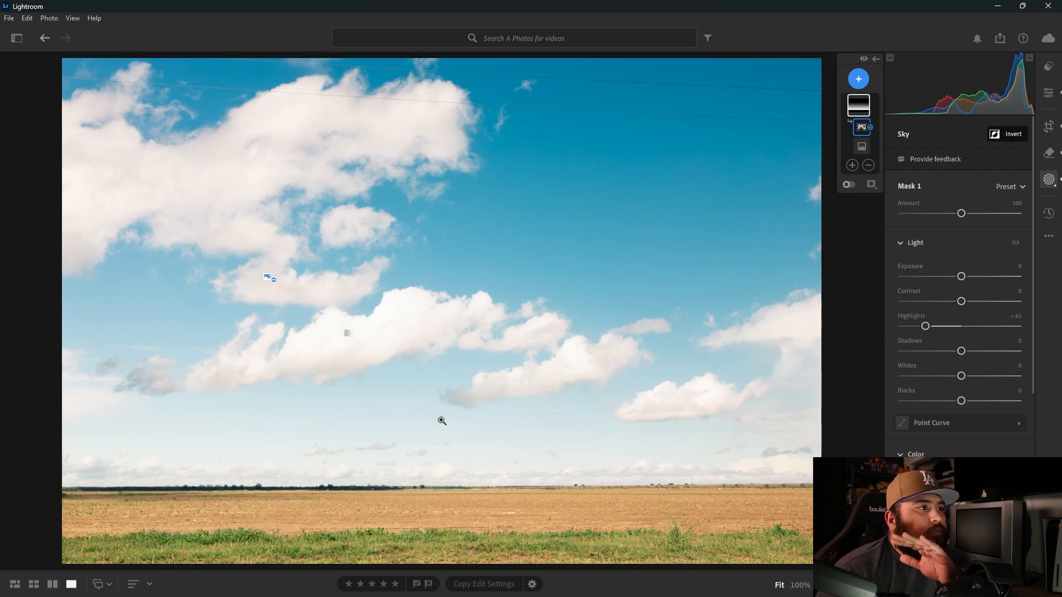
{"action": "left_click_drag", "start_coordinate": [964, 278], "coordinate": [965, 277]}
{"action": "double_click", "coordinate": [963, 276]}
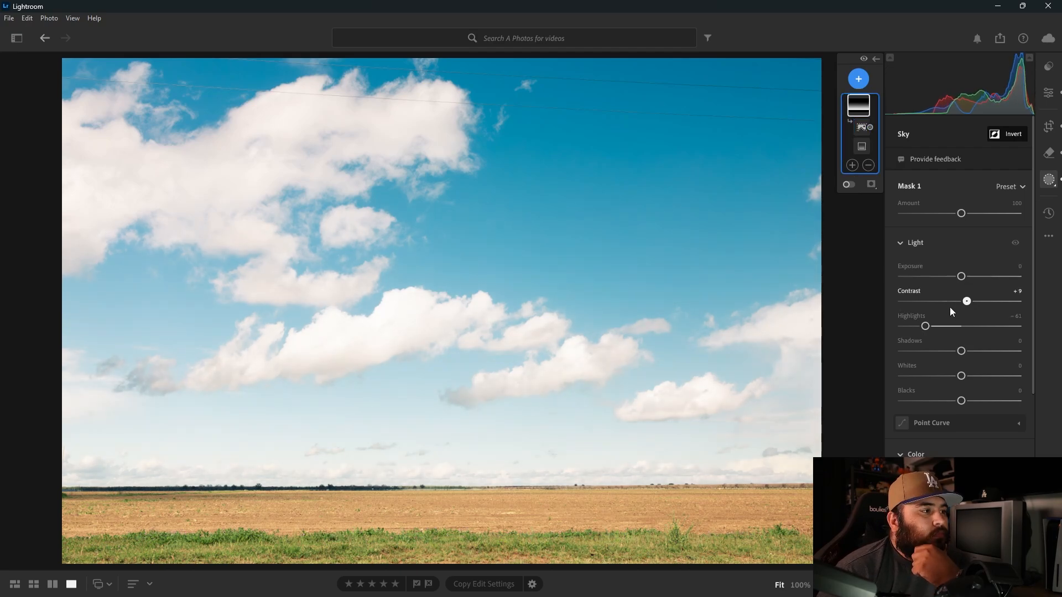
{"action": "mouse_move", "coordinate": [960, 376]}
{"action": "left_mouse_down"}
{"action": "mouse_move", "coordinate": [948, 378]}
{"action": "mouse_move", "coordinate": [966, 377]}
{"action": "left_mouse_up"}
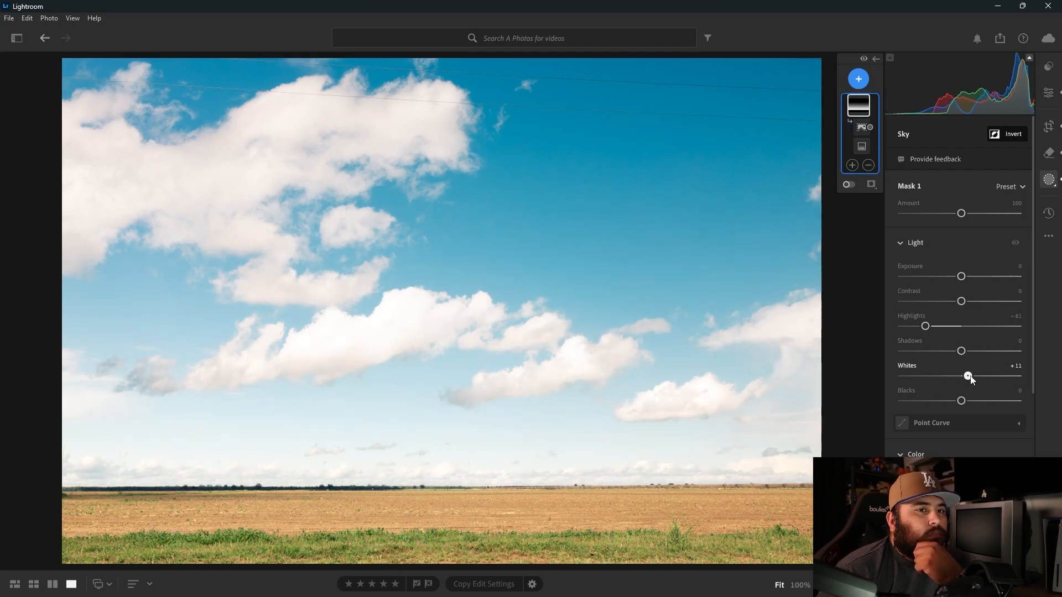
{"action": "left_click_drag", "start_coordinate": [960, 277], "coordinate": [955, 278]}
{"action": "left_click_drag", "start_coordinate": [969, 378], "coordinate": [958, 410]}
{"action": "scroll", "coordinate": [960, 380], "scroll_direction": "down", "scroll_amount": 3}
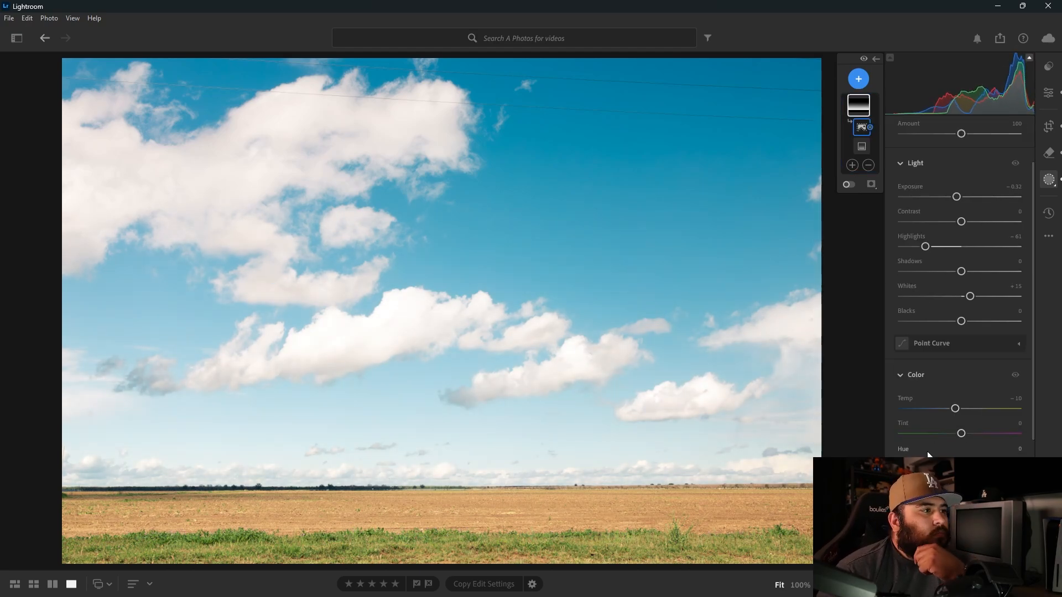
{"action": "scroll", "coordinate": [926, 452], "scroll_direction": "down", "scroll_amount": 2}
Step: Add a second linear gradient mask running diagonally from the upper right of the sky down to the foreground grass
{"action": "left_click", "coordinate": [858, 78]}
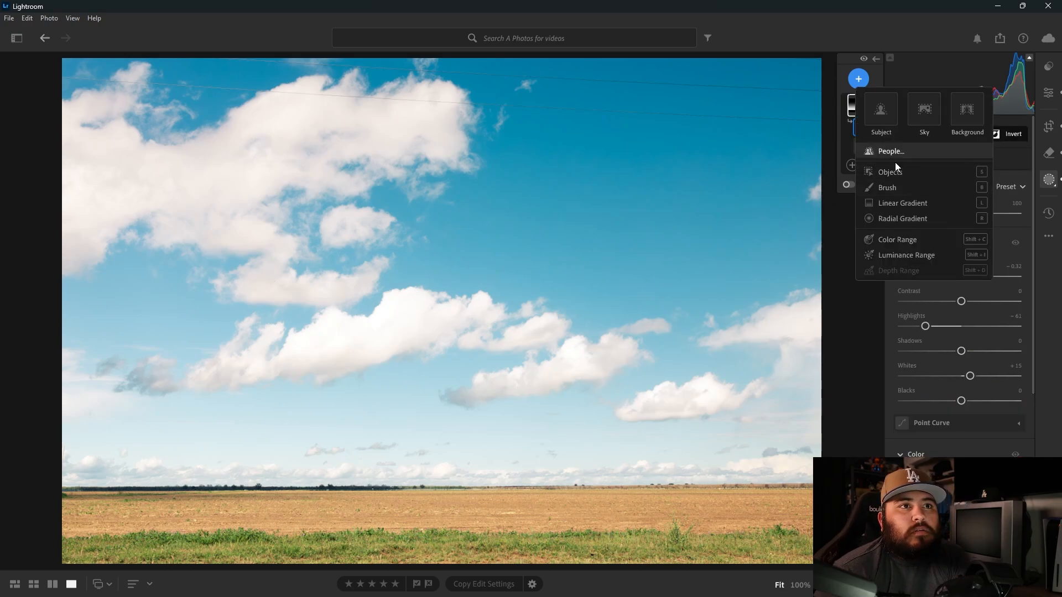
{"action": "left_click", "coordinate": [892, 201]}
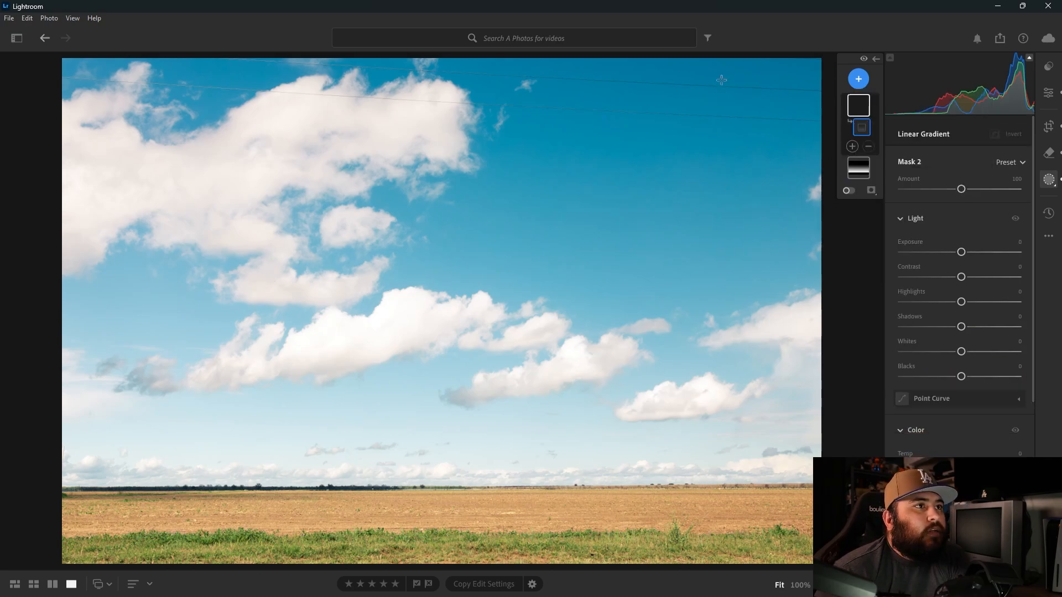
{"action": "left_click_drag", "start_coordinate": [725, 55], "coordinate": [582, 561]}
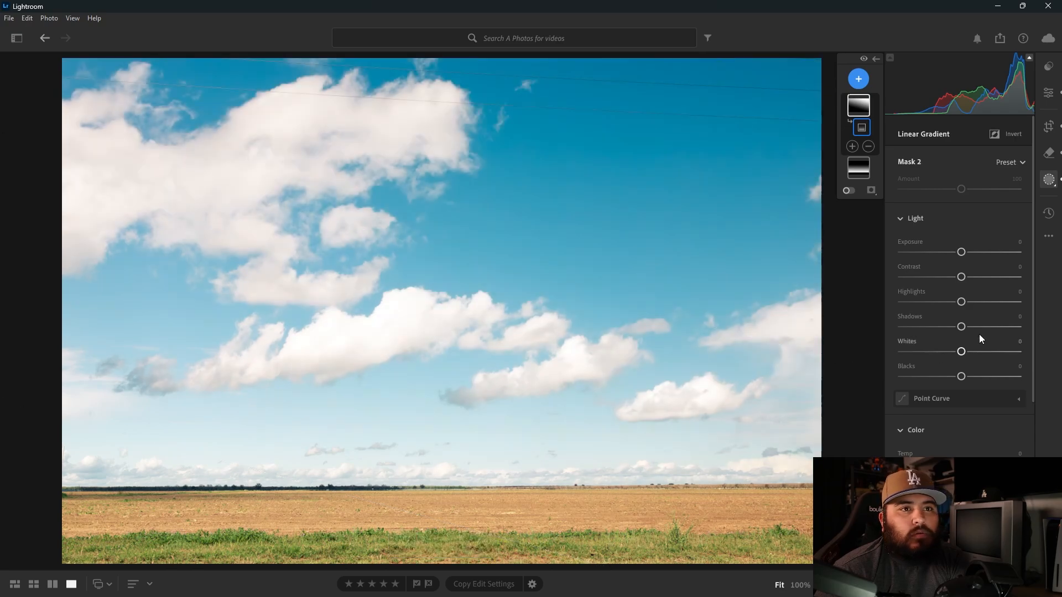
Step: Reduce the saturation of the diagonal sky gradient mask to -16
{"action": "scroll", "coordinate": [971, 319], "scroll_direction": "down", "scroll_amount": 1}
{"action": "scroll", "coordinate": [972, 320], "scroll_direction": "down", "scroll_amount": 3}
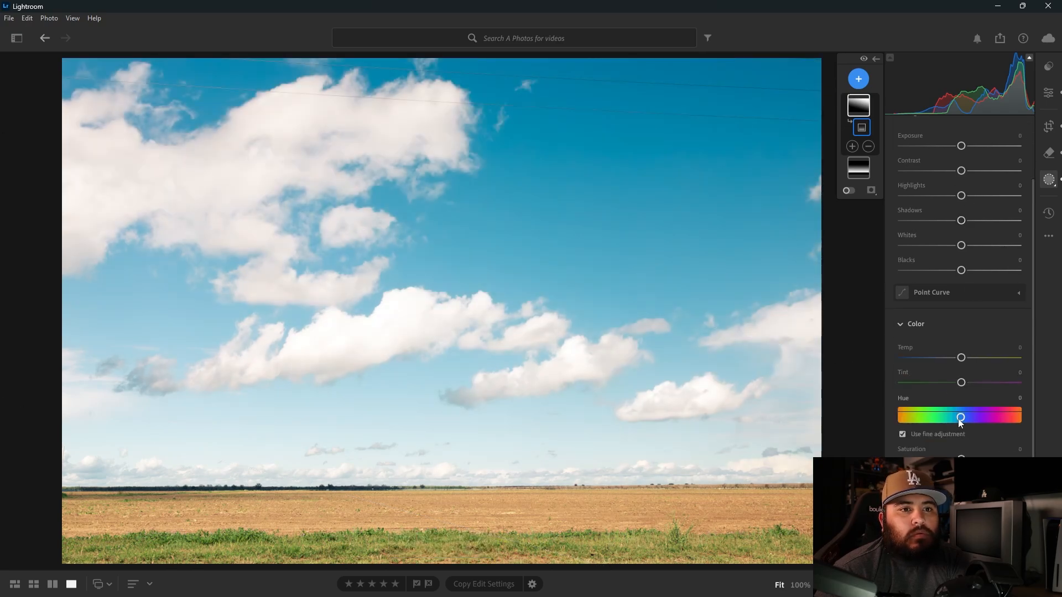
{"action": "left_click_drag", "start_coordinate": [961, 459], "coordinate": [944, 457]}
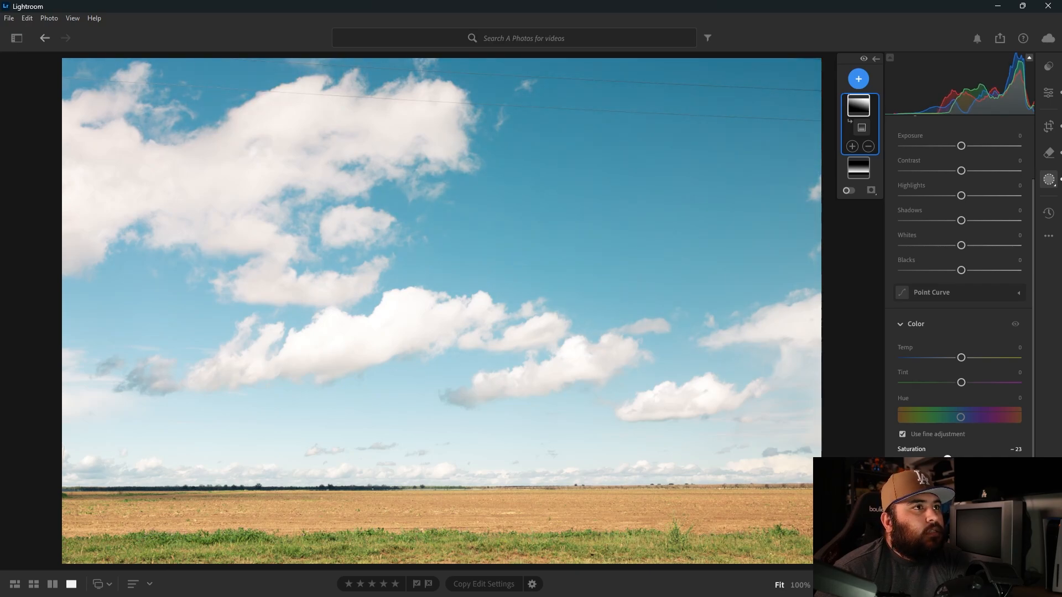
{"action": "mouse_move", "coordinate": [947, 458]}
{"action": "left_mouse_down"}
{"action": "mouse_move", "coordinate": [973, 458]}
{"action": "mouse_move", "coordinate": [935, 457]}
{"action": "left_mouse_up"}
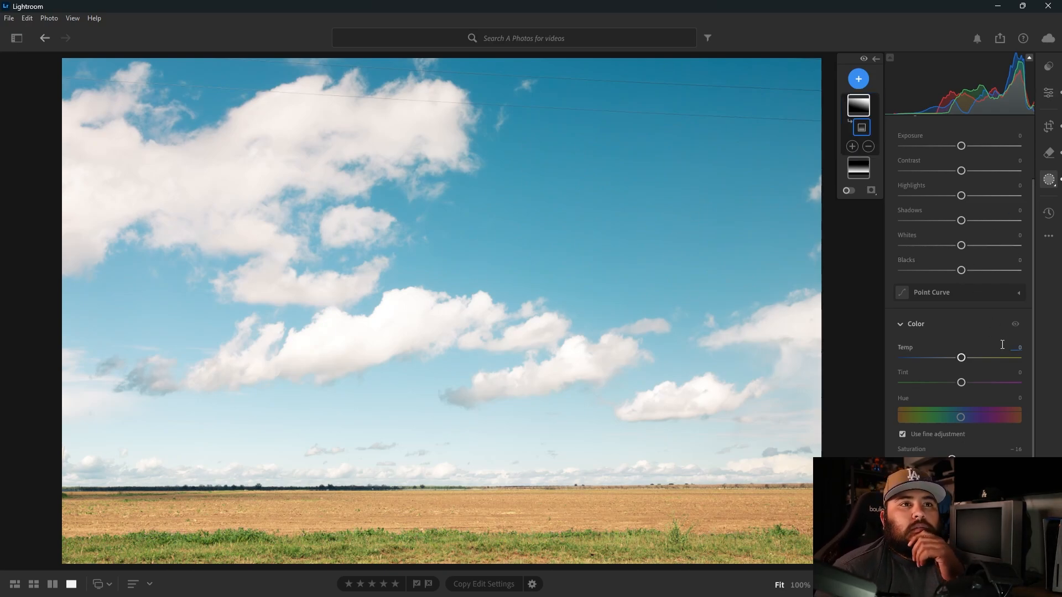
Step: Brighten the diagonal sky gradient mask with exposure +0.20 and whites +22, keeping shadows and contrast at 0
{"action": "scroll", "coordinate": [1002, 345], "scroll_direction": "up", "scroll_amount": 3}
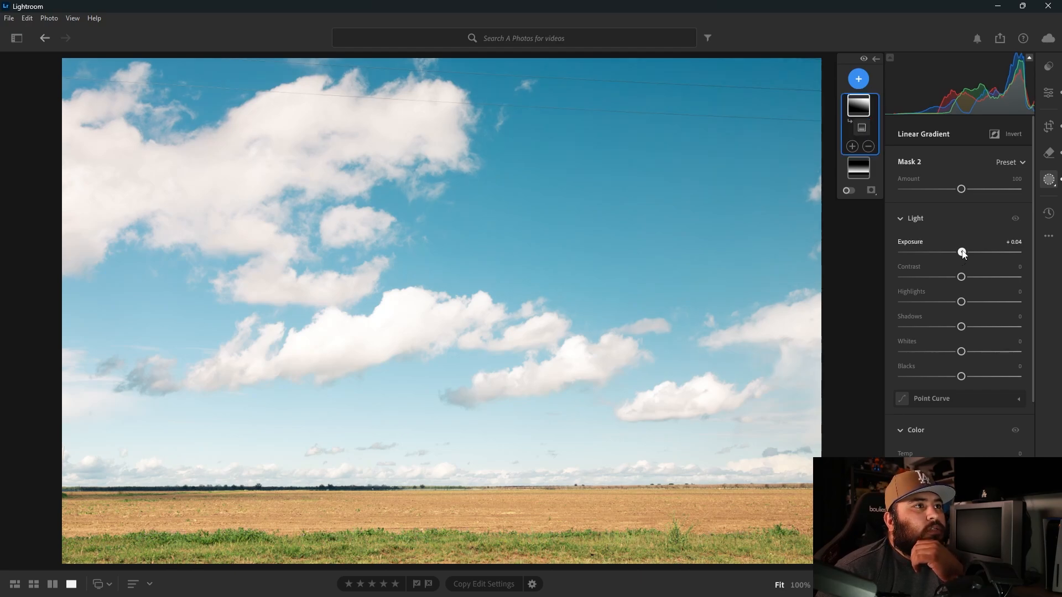
{"action": "left_click_drag", "start_coordinate": [963, 253], "coordinate": [965, 253]}
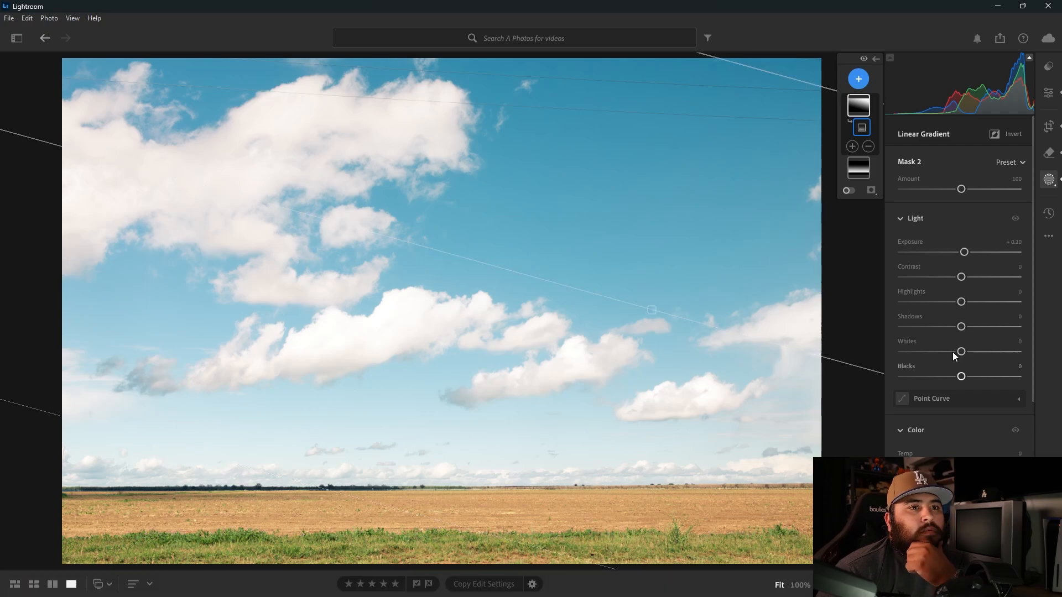
{"action": "left_click_drag", "start_coordinate": [963, 353], "coordinate": [967, 328]}
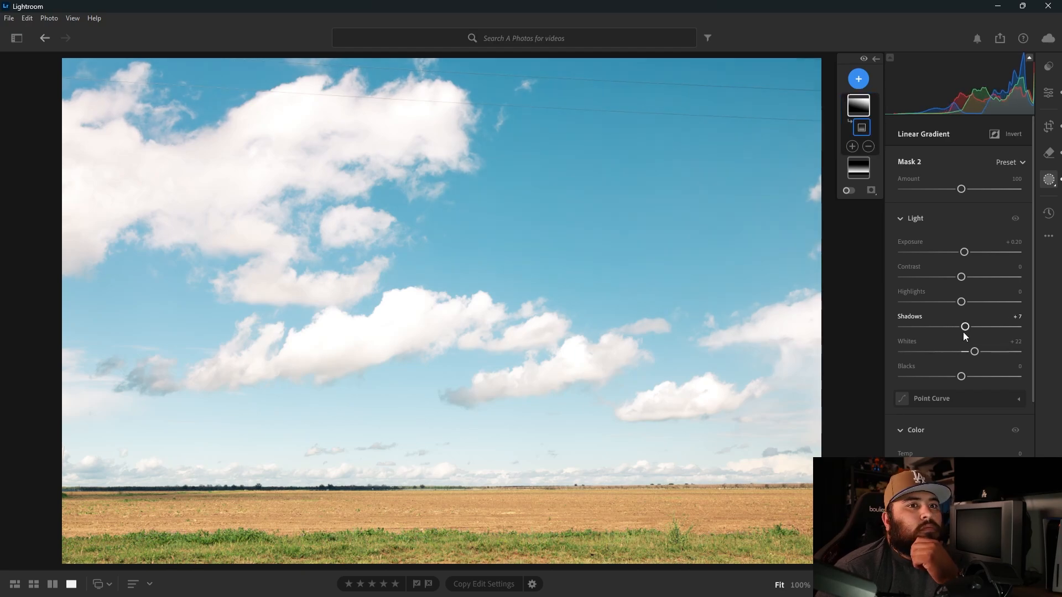
{"action": "double_click", "coordinate": [964, 332]}
{"action": "mouse_move", "coordinate": [961, 278]}
{"action": "left_mouse_down"}
{"action": "mouse_move", "coordinate": [983, 277]}
{"action": "mouse_move", "coordinate": [960, 277]}
{"action": "left_mouse_up"}
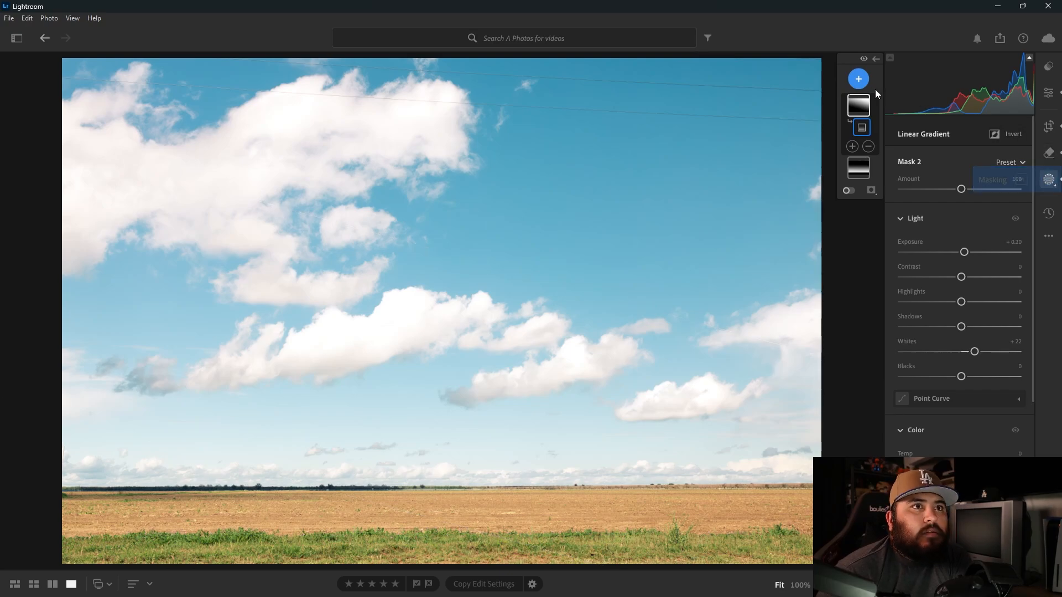
Step: Add a linear gradient mask rising from the foreground over the field, shift it slightly down, and set its exposure to -0.28
{"action": "left_click", "coordinate": [858, 79]}
{"action": "left_click", "coordinate": [866, 178]}
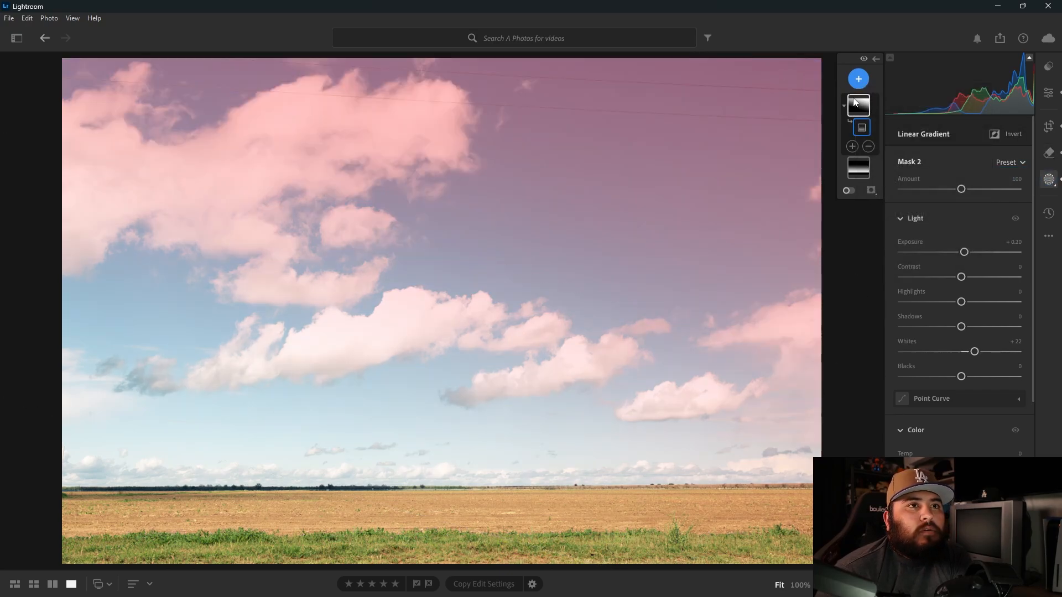
{"action": "left_click", "coordinate": [859, 79]}
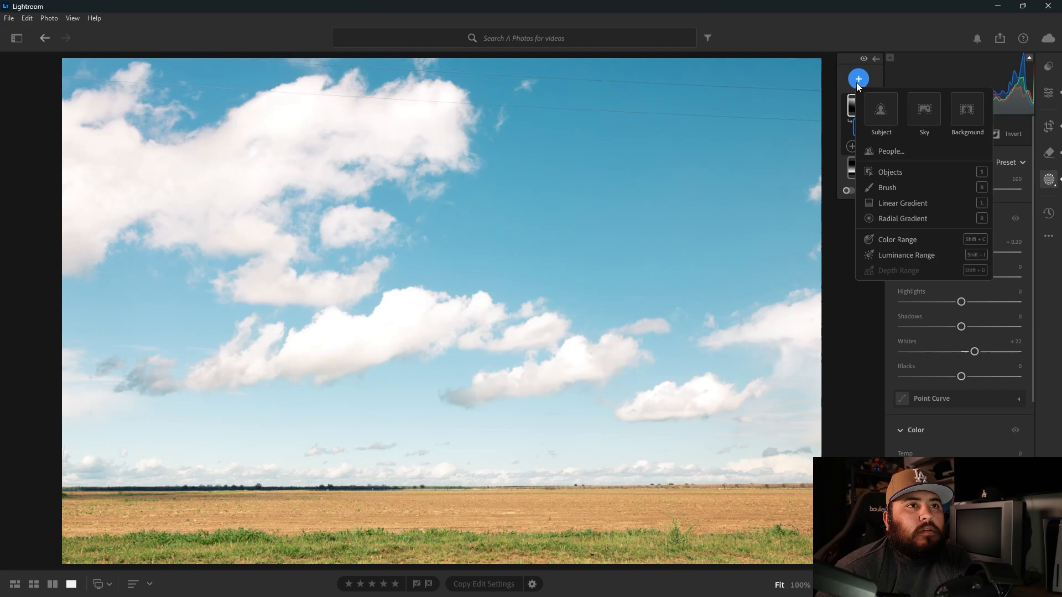
{"action": "left_click", "coordinate": [880, 207]}
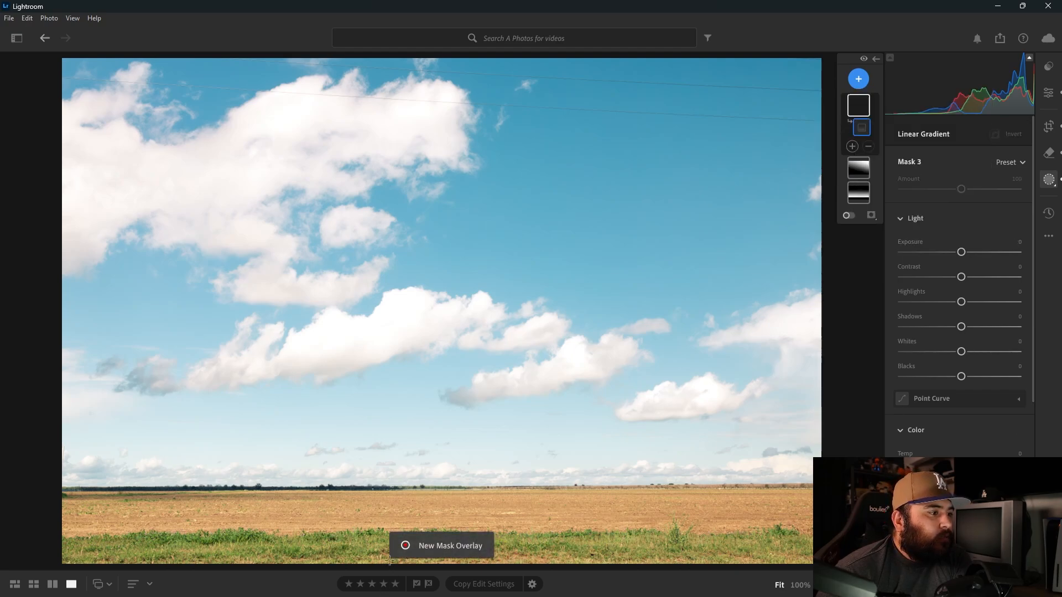
{"action": "left_click_drag", "start_coordinate": [382, 568], "coordinate": [382, 416]}
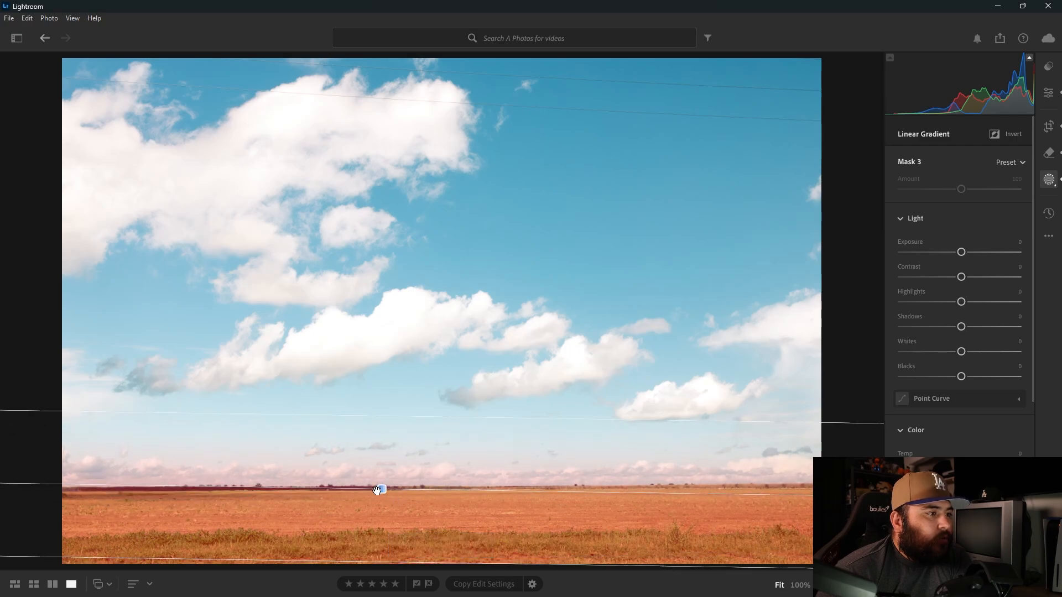
{"action": "left_click_drag", "start_coordinate": [380, 490], "coordinate": [380, 507]}
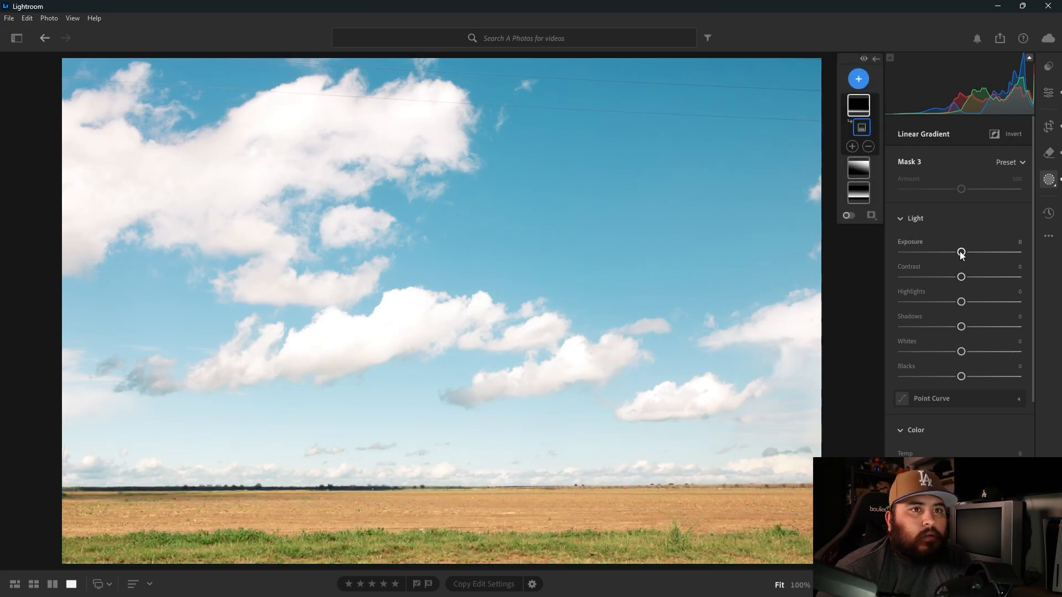
{"action": "left_click_drag", "start_coordinate": [961, 253], "coordinate": [959, 254]}
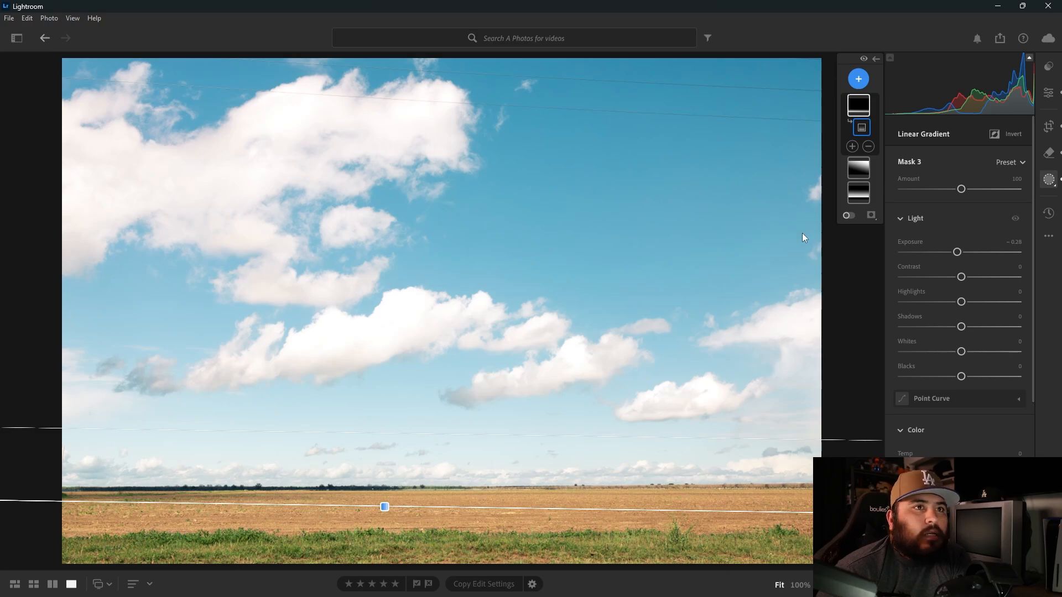
Step: Add a flat radial gradient mask over the left end of the horizon tree line, and lower its shadows to -42 and its blacks slightly
{"action": "left_click", "coordinate": [858, 79]}
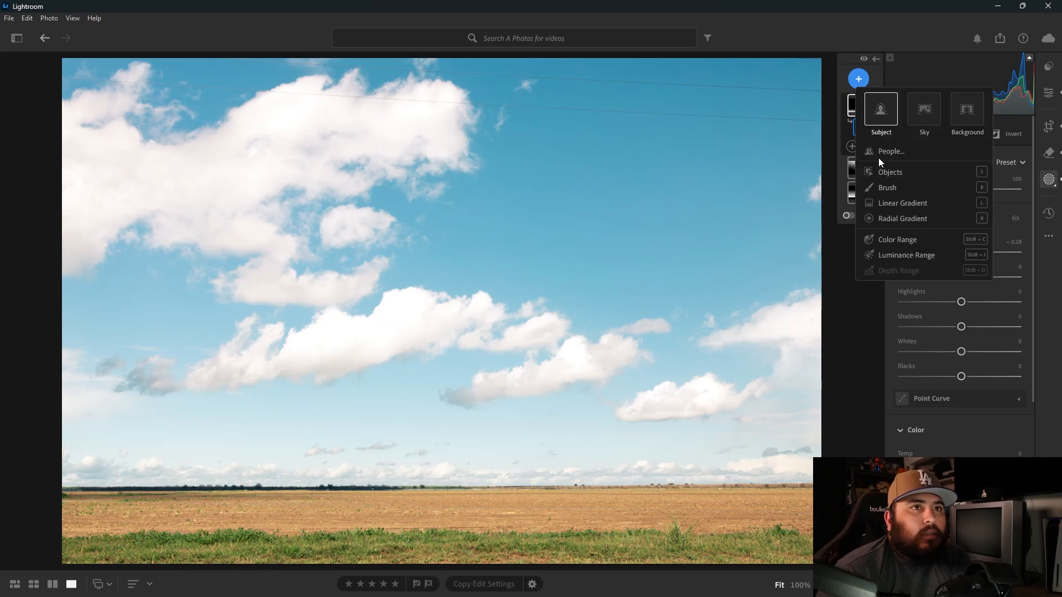
{"action": "left_click", "coordinate": [917, 218]}
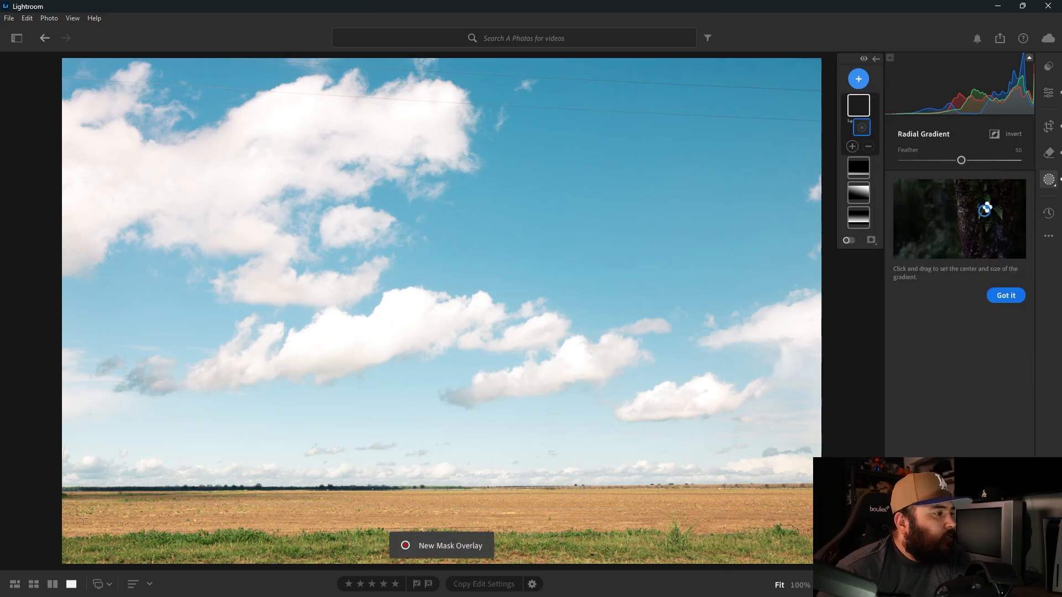
{"action": "left_click_drag", "start_coordinate": [98, 490], "coordinate": [294, 498]}
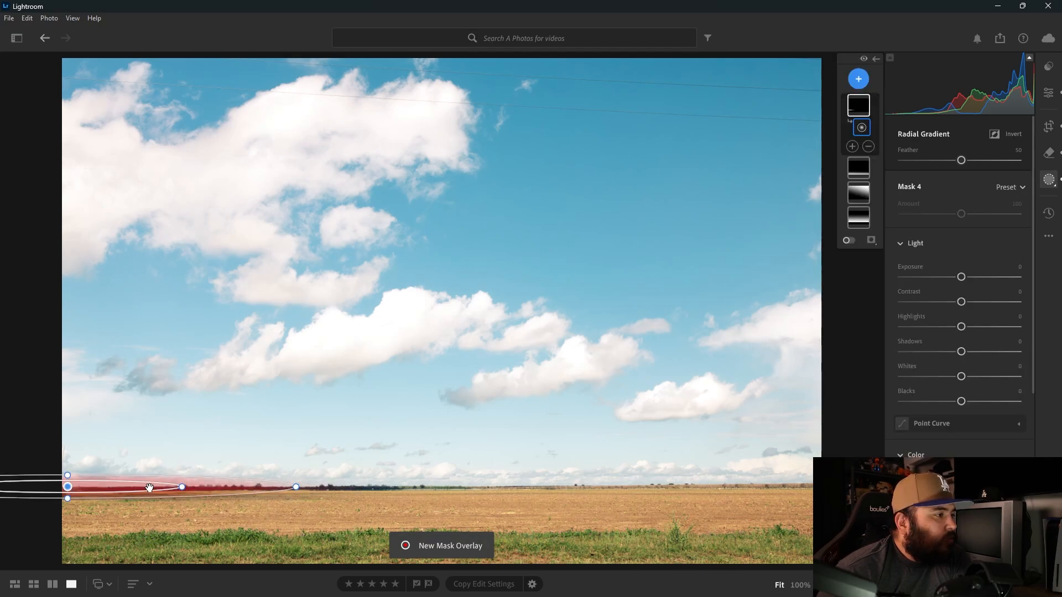
{"action": "left_click_drag", "start_coordinate": [70, 490], "coordinate": [90, 498]}
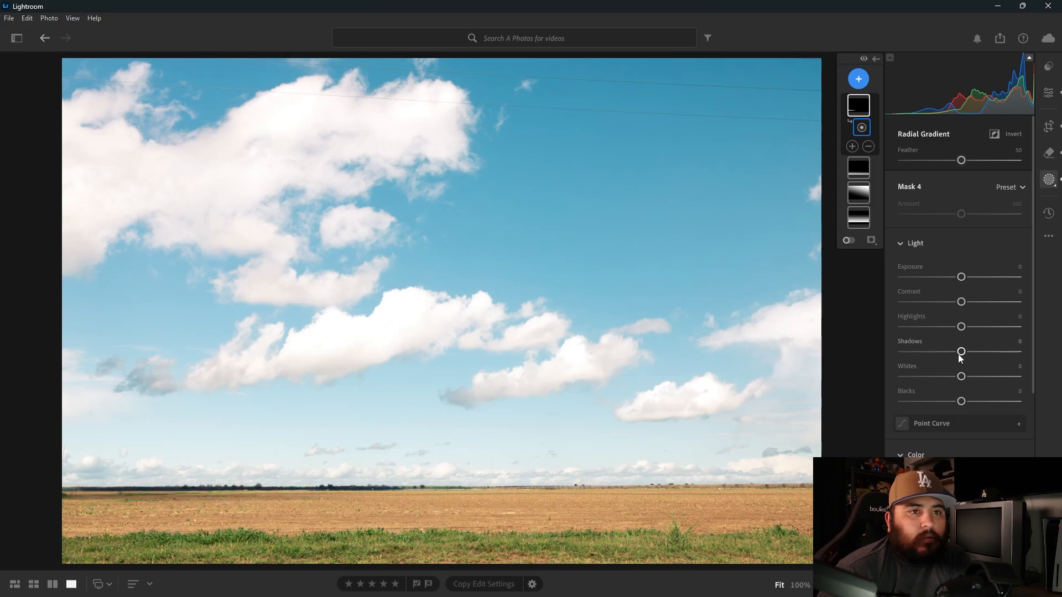
{"action": "left_click_drag", "start_coordinate": [960, 357], "coordinate": [934, 353]}
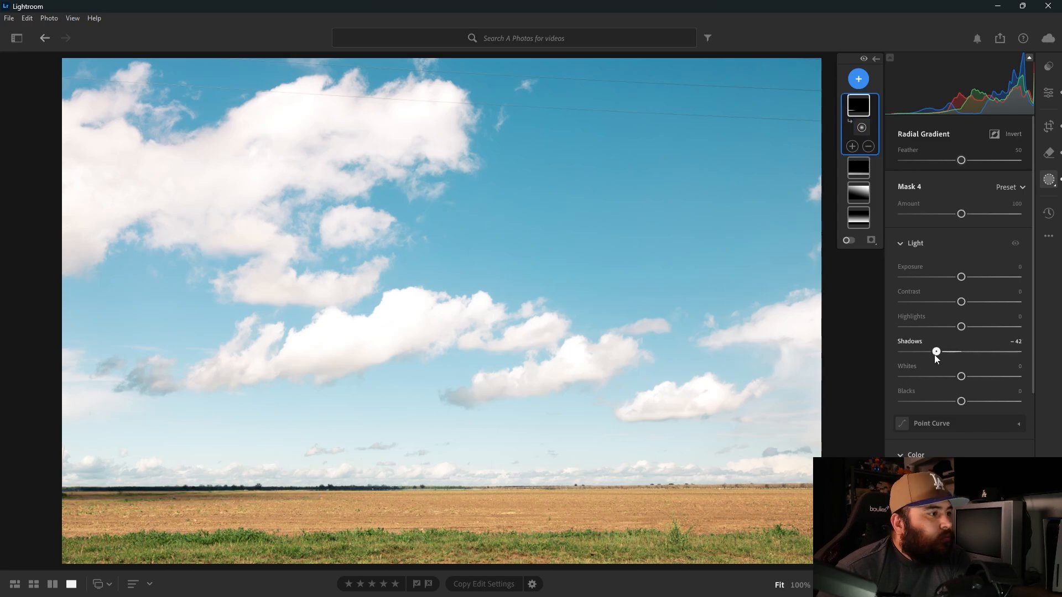
{"action": "left_click_drag", "start_coordinate": [961, 402], "coordinate": [958, 402]}
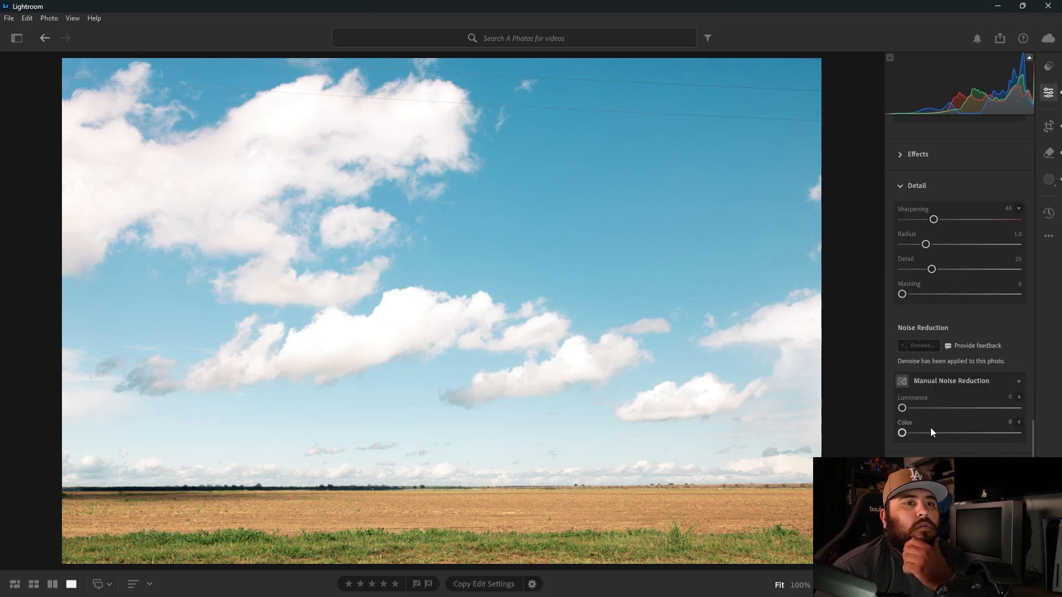
Step: Try stronger sharpening on the clouds at 100% zoom, up to 150, and reset it to its default
{"action": "scroll", "coordinate": [931, 432], "scroll_direction": "down", "scroll_amount": 3}
{"action": "scroll", "coordinate": [931, 434], "scroll_direction": "up", "scroll_amount": 4}
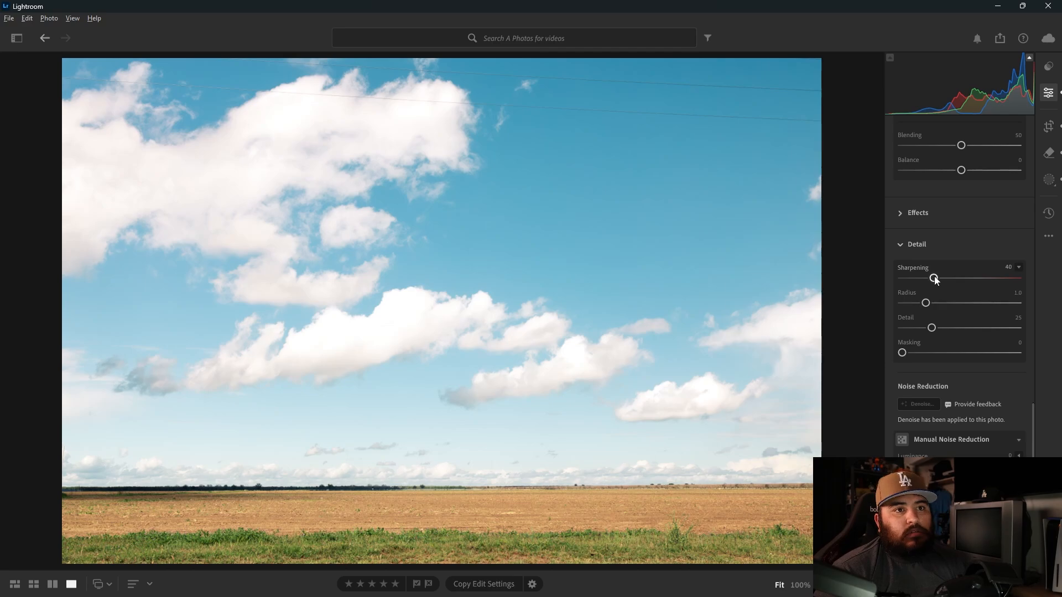
{"action": "left_click_drag", "start_coordinate": [935, 278], "coordinate": [958, 282]}
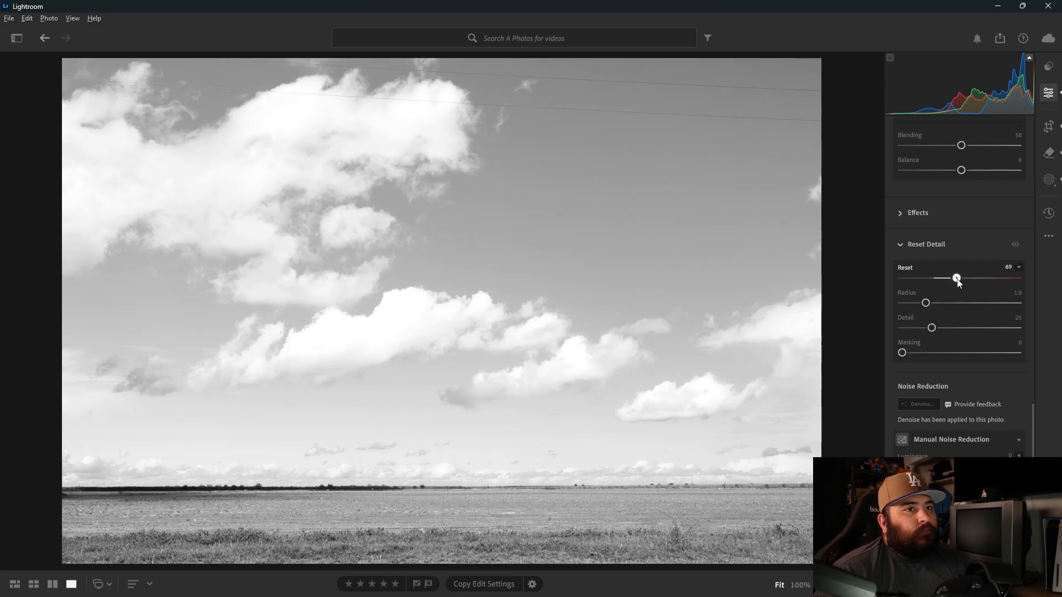
{"action": "left_click", "coordinate": [410, 215]}
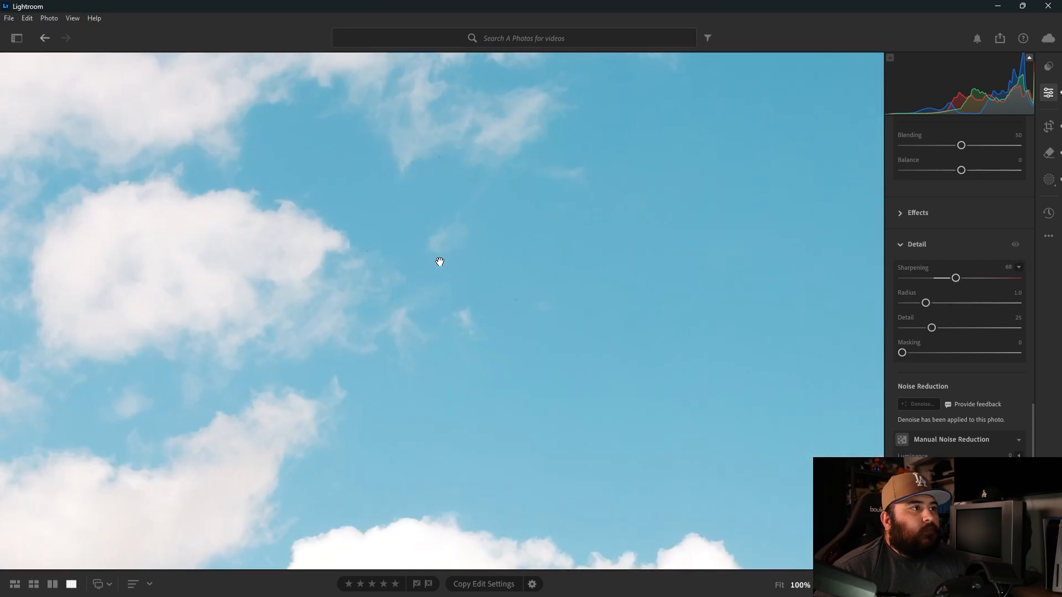
{"action": "left_click_drag", "start_coordinate": [278, 282], "coordinate": [292, 510]}
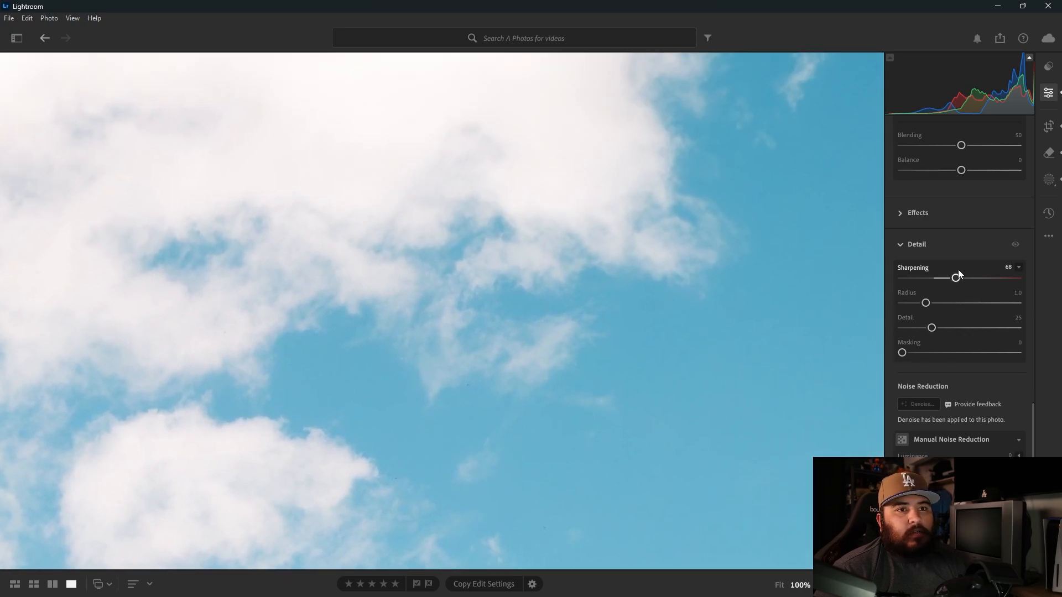
{"action": "left_click_drag", "start_coordinate": [955, 280], "coordinate": [946, 280]}
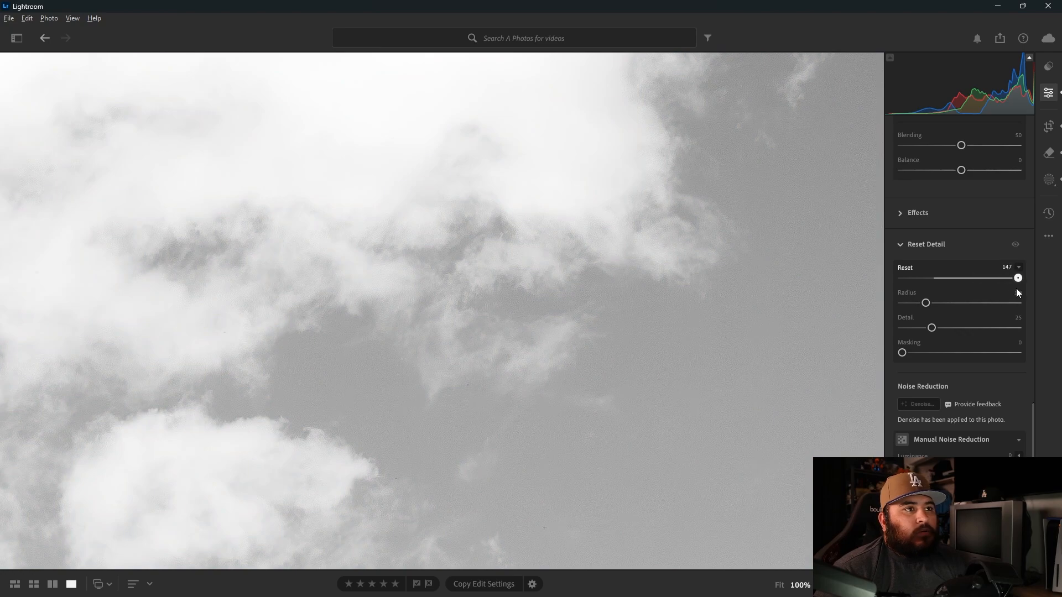
{"action": "mouse_move", "coordinate": [1016, 289]}
{"action": "left_mouse_down"}
{"action": "mouse_move", "coordinate": [849, 301]}
{"action": "mouse_move", "coordinate": [1030, 296]}
{"action": "left_mouse_up"}
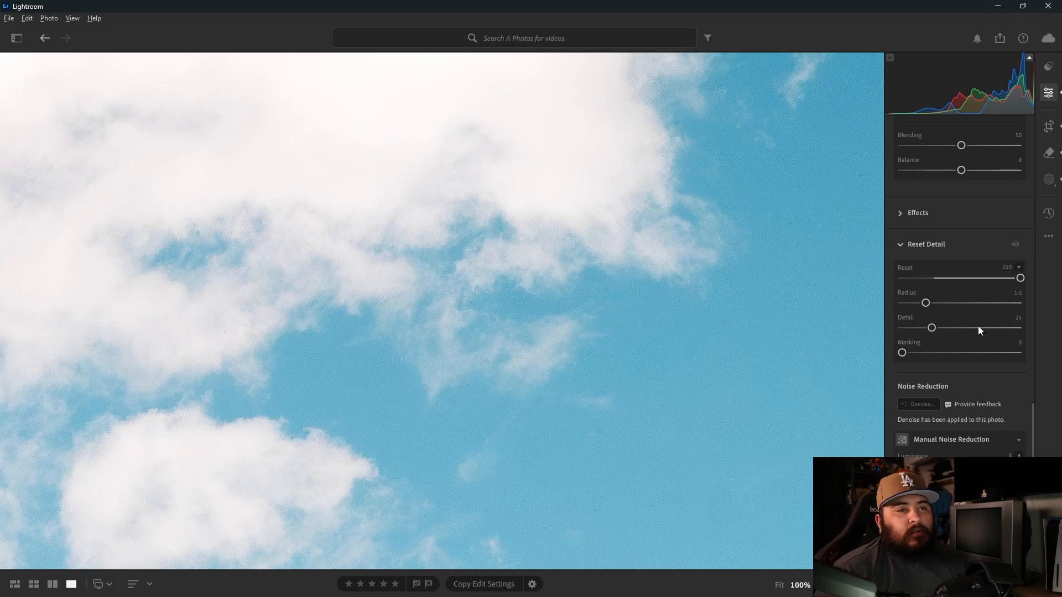
{"action": "double_click", "coordinate": [1020, 279]}
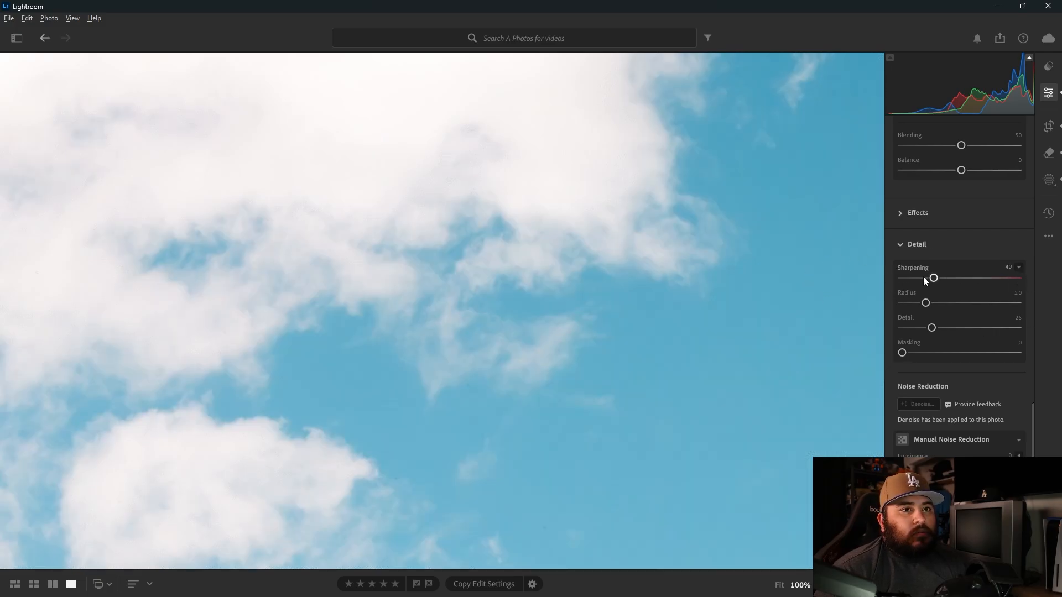
Step: Set the photo's sharpening to 48, its radius to 1.3 and its detail to 50
{"action": "left_click_drag", "start_coordinate": [934, 279], "coordinate": [901, 321]}
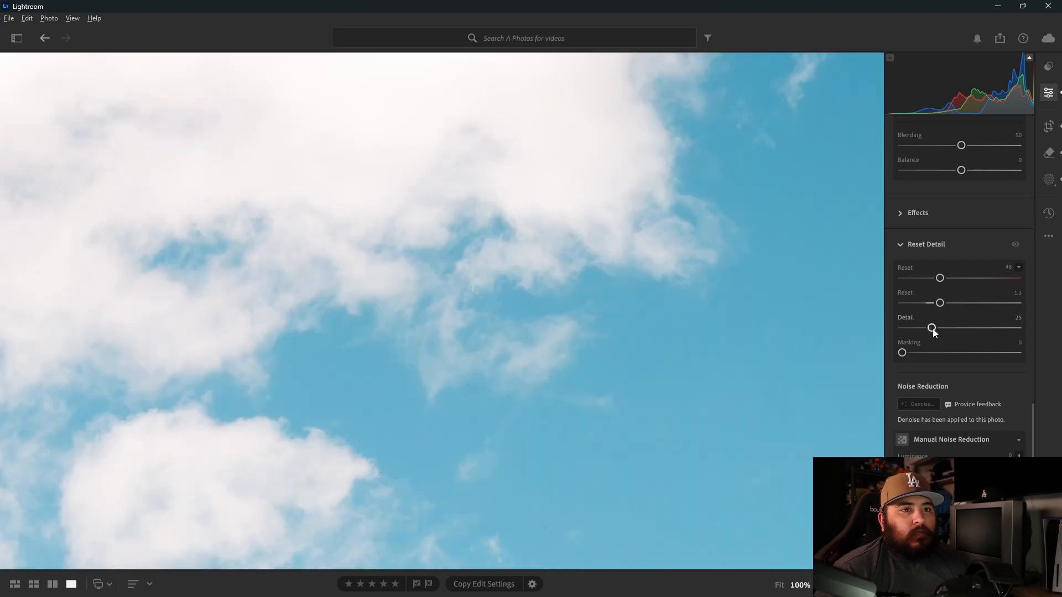
{"action": "left_click_drag", "start_coordinate": [931, 327], "coordinate": [962, 330]}
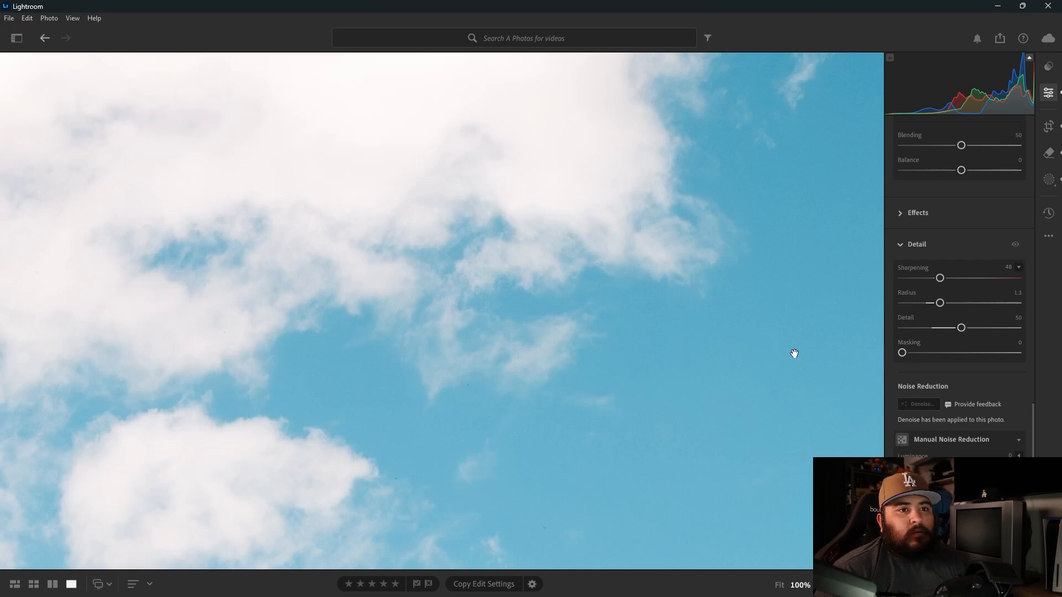
{"action": "left_click", "coordinate": [703, 357]}
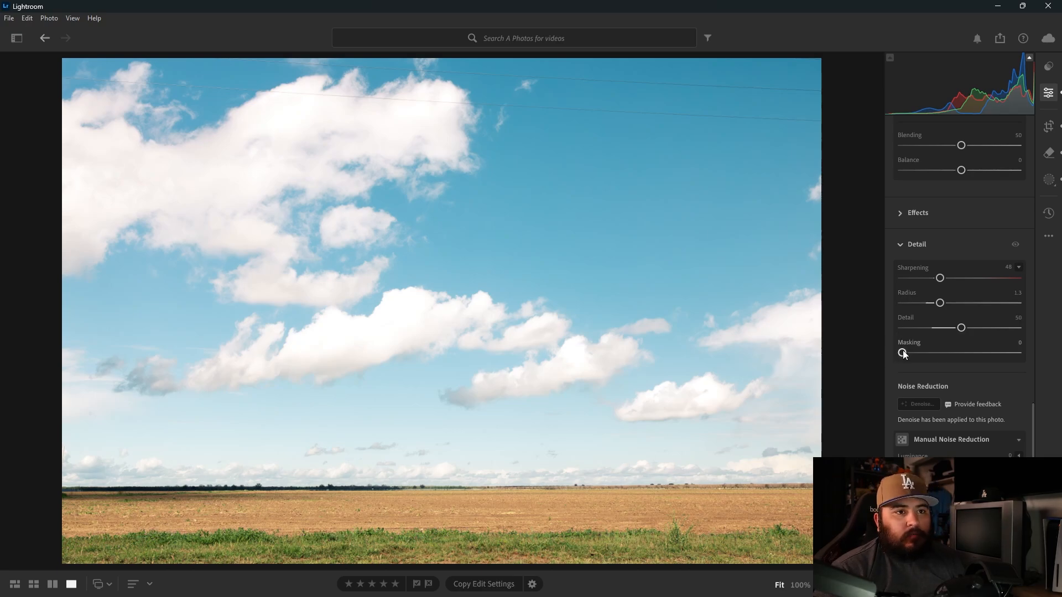
Step: Set the sharpening masking to 63 while previewing which edges of the clouds and field are sharpened
{"action": "key", "text": "alt"}
{"action": "left_click_drag", "start_coordinate": [903, 354], "coordinate": [907, 356]}
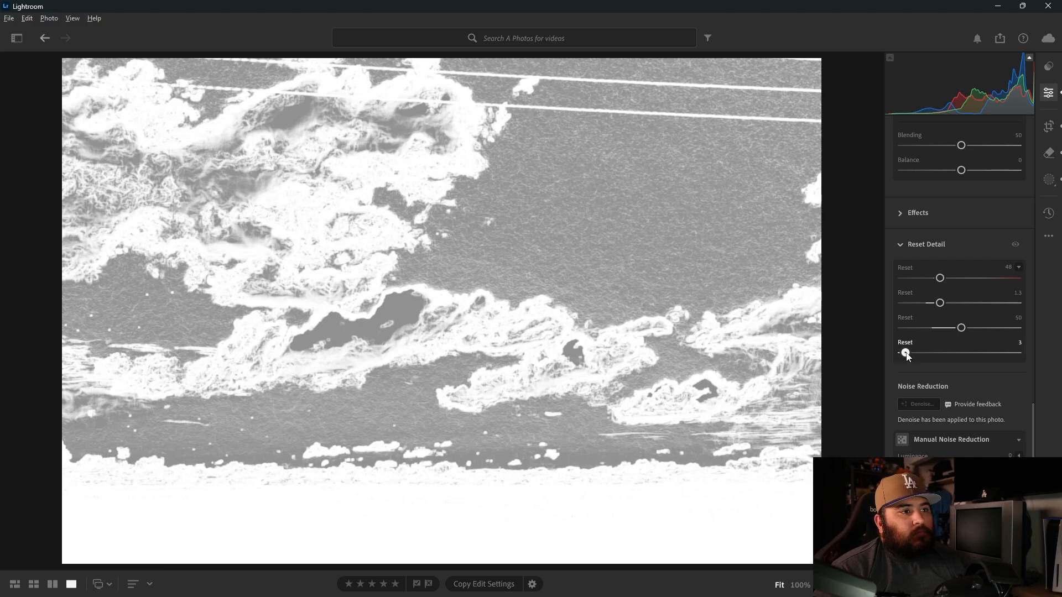
{"action": "left_click_drag", "start_coordinate": [907, 357], "coordinate": [904, 357]}
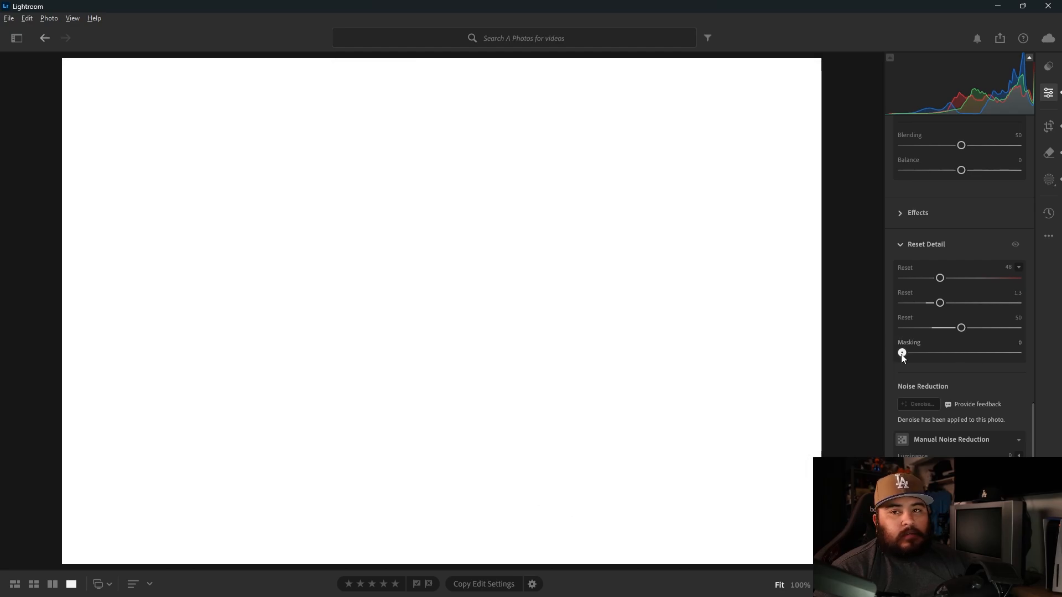
{"action": "left_click_drag", "start_coordinate": [904, 358], "coordinate": [969, 357]}
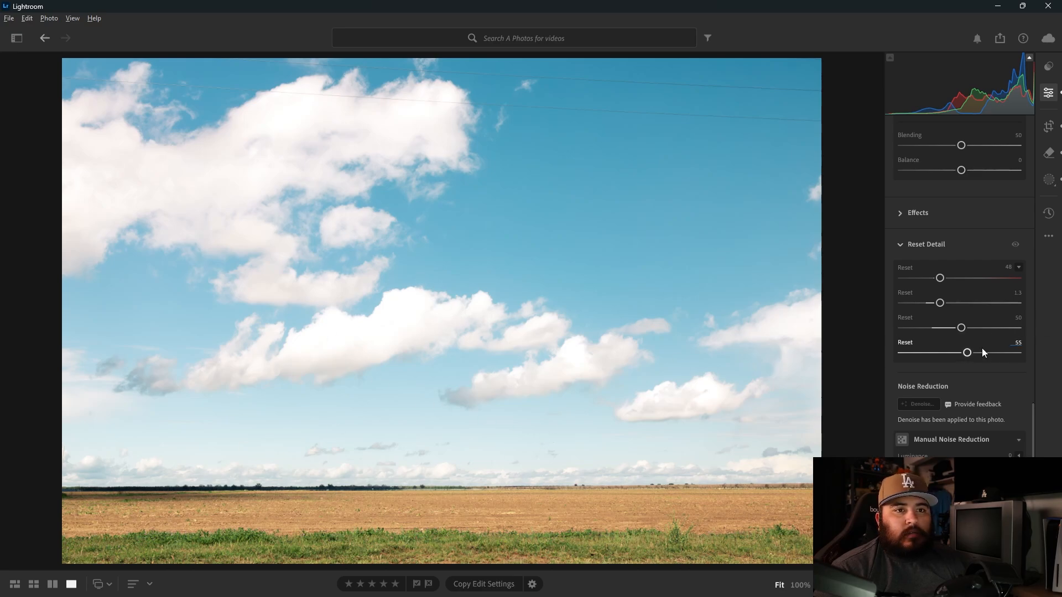
{"action": "left_click", "coordinate": [967, 352], "text": "alt"}
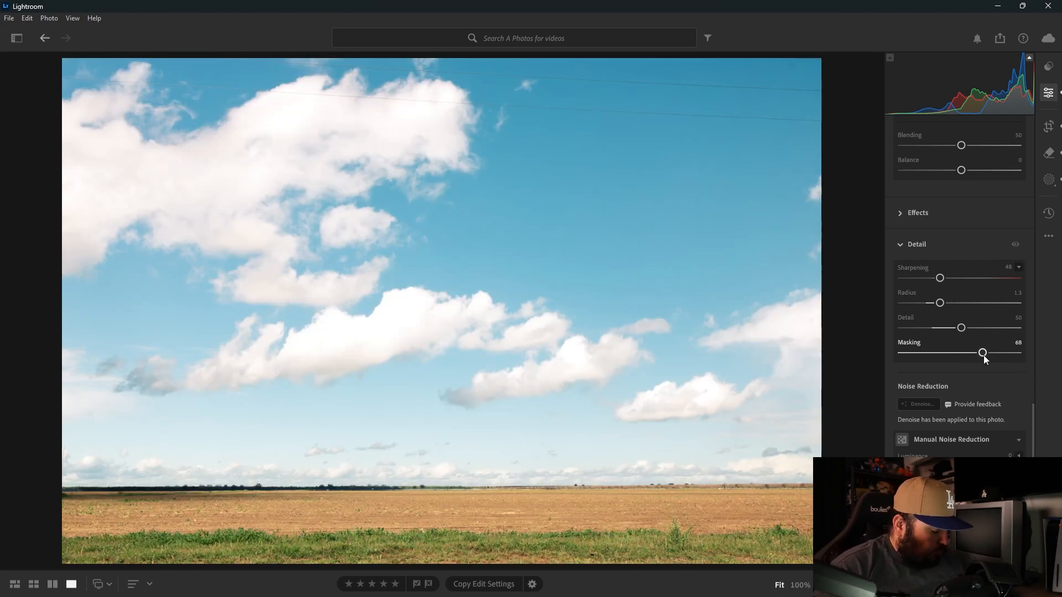
{"action": "key", "text": "alt"}
{"action": "left_click_drag", "start_coordinate": [983, 354], "coordinate": [978, 359]}
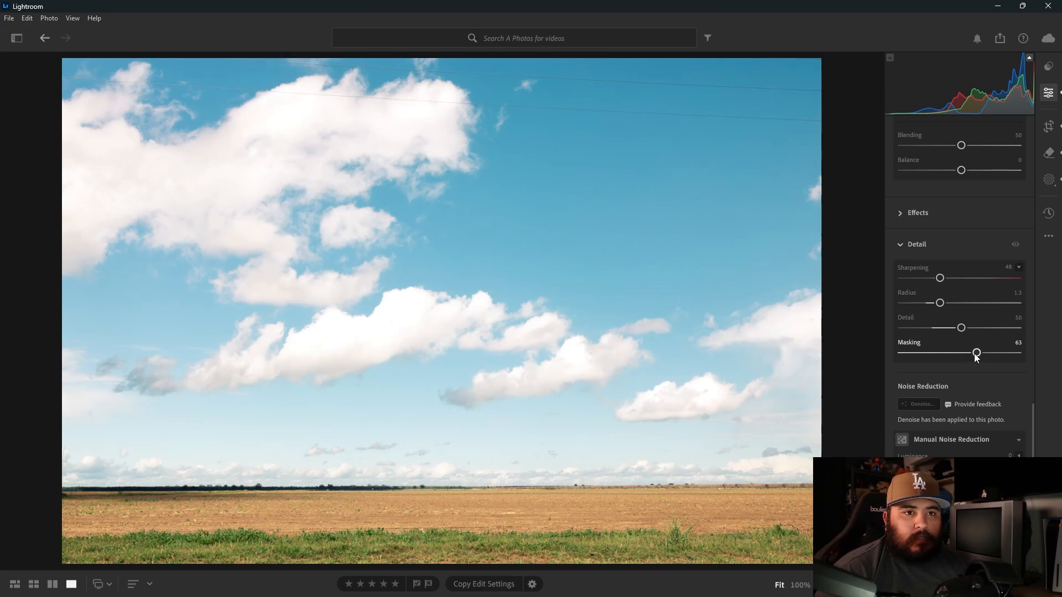
{"action": "key", "text": "alt"}
{"action": "left_click_drag", "start_coordinate": [974, 357], "coordinate": [975, 353]}
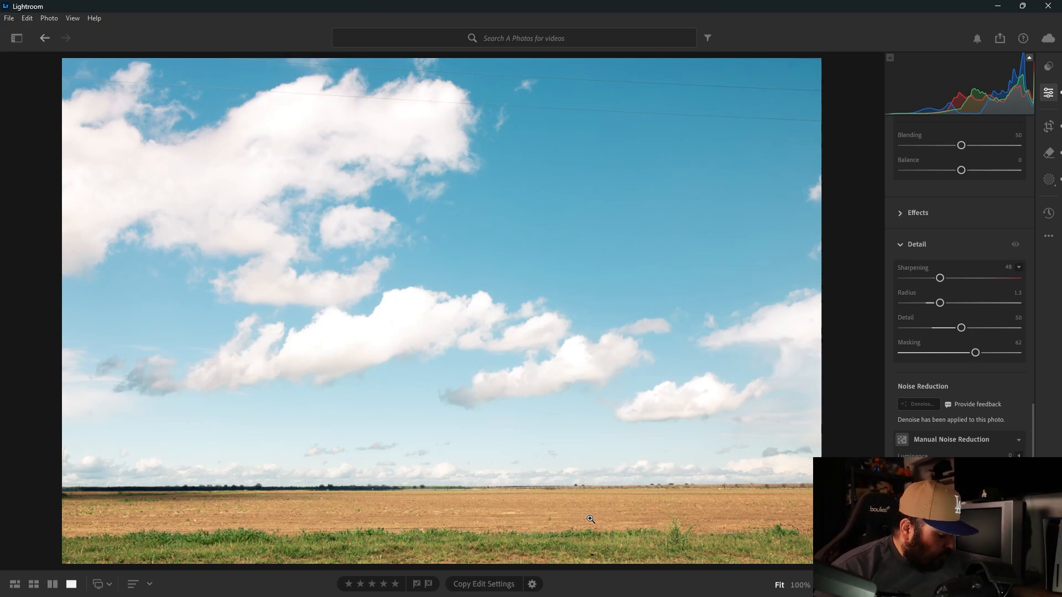
{"action": "key", "text": "ctrl+z"}
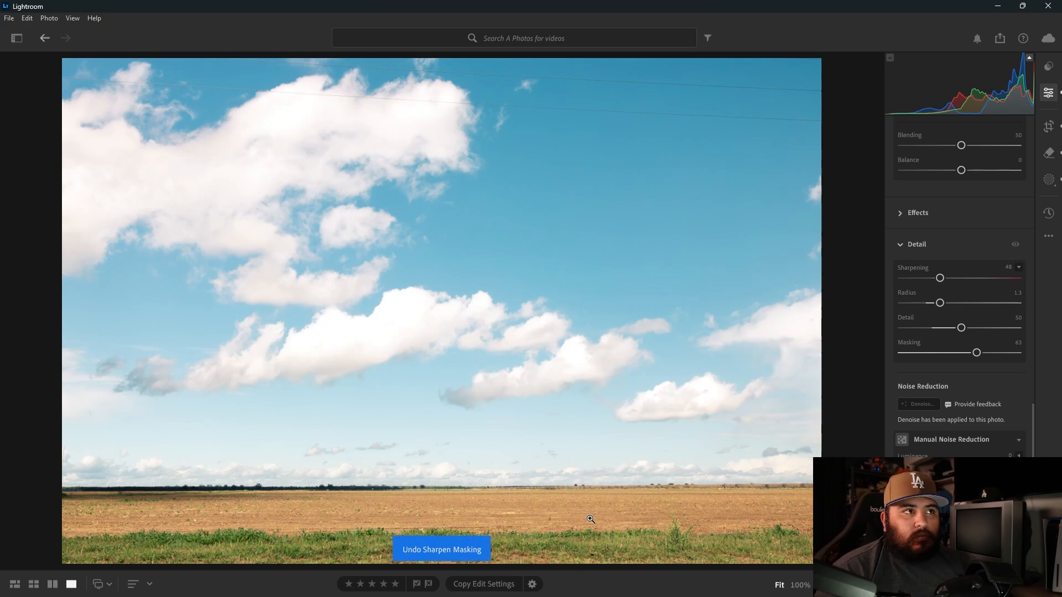
Step: Add a slightly tilted linear gradient mask rising from the foreground over the field, and lower its texture to -7
{"action": "scroll", "coordinate": [973, 370], "scroll_direction": "down", "scroll_amount": 2}
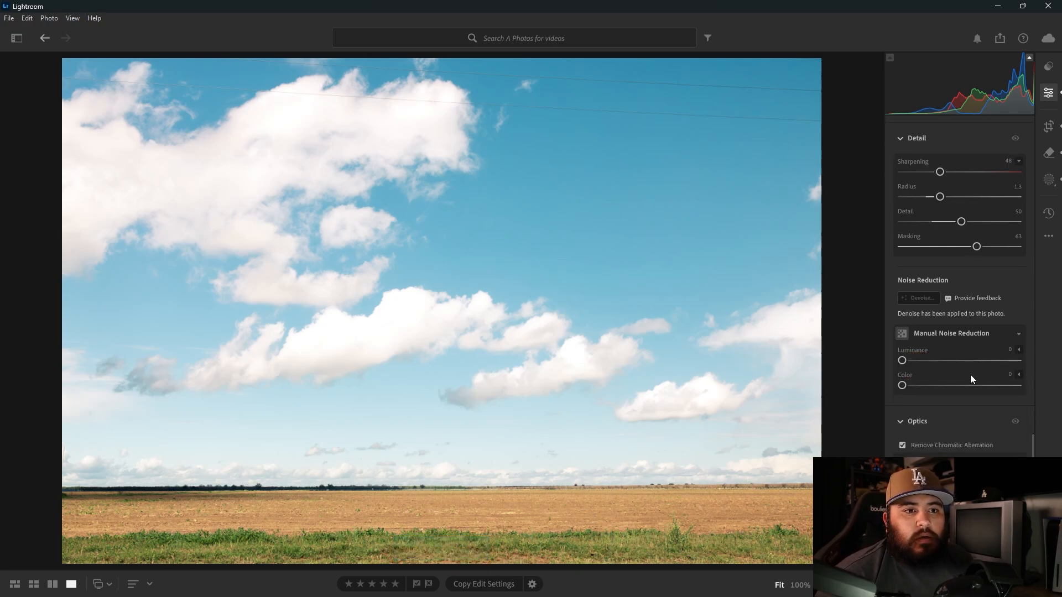
{"action": "scroll", "coordinate": [968, 374], "scroll_direction": "down", "scroll_amount": 2}
{"action": "scroll", "coordinate": [967, 374], "scroll_direction": "up", "scroll_amount": 10}
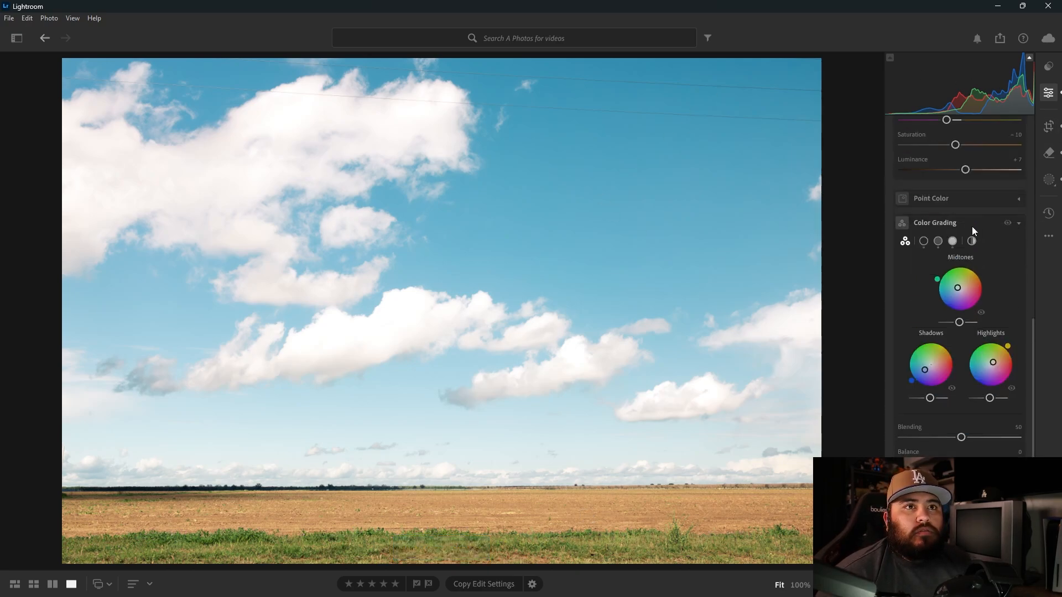
{"action": "left_click", "coordinate": [1047, 179]}
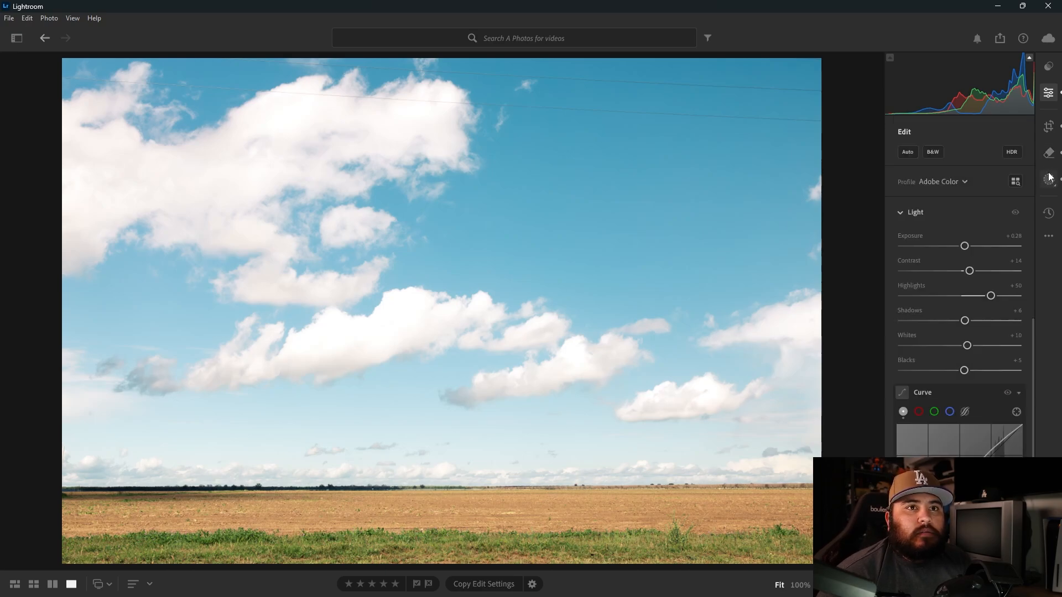
{"action": "left_click", "coordinate": [858, 76]}
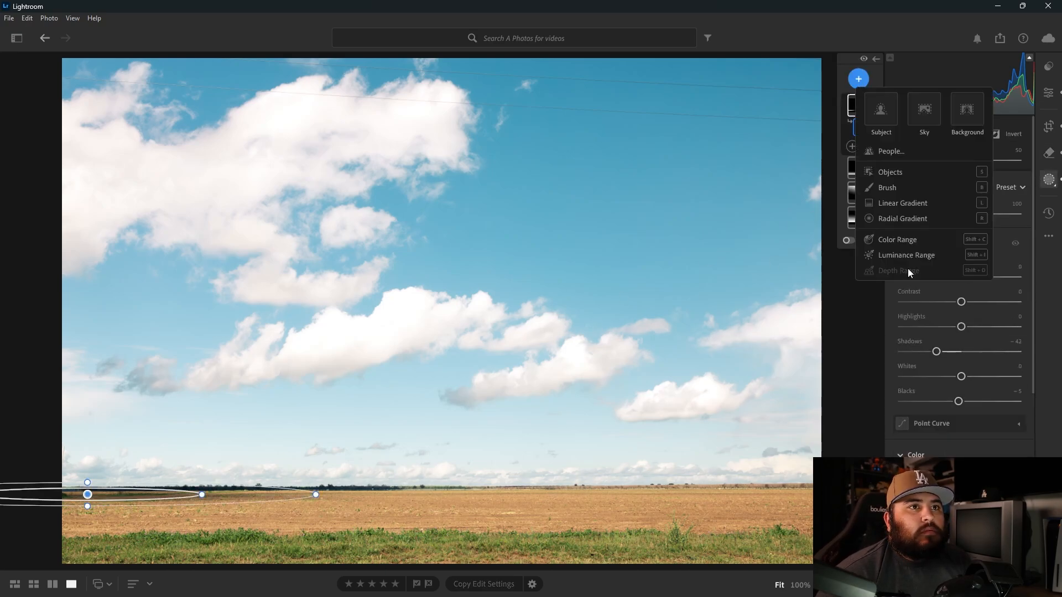
{"action": "left_click", "coordinate": [934, 202]}
{"action": "mouse_move", "coordinate": [334, 558]}
{"action": "left_mouse_down"}
{"action": "mouse_move", "coordinate": [344, 481]}
{"action": "mouse_move", "coordinate": [331, 457]}
{"action": "left_mouse_up"}
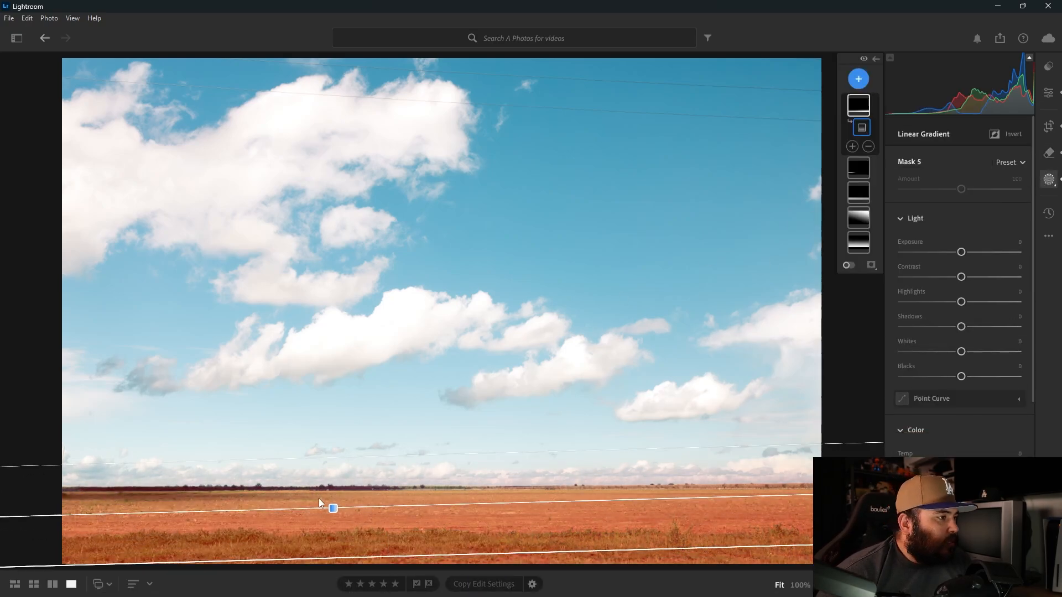
{"action": "left_click_drag", "start_coordinate": [332, 507], "coordinate": [334, 505]}
{"action": "scroll", "coordinate": [957, 381], "scroll_direction": "down", "scroll_amount": 5}
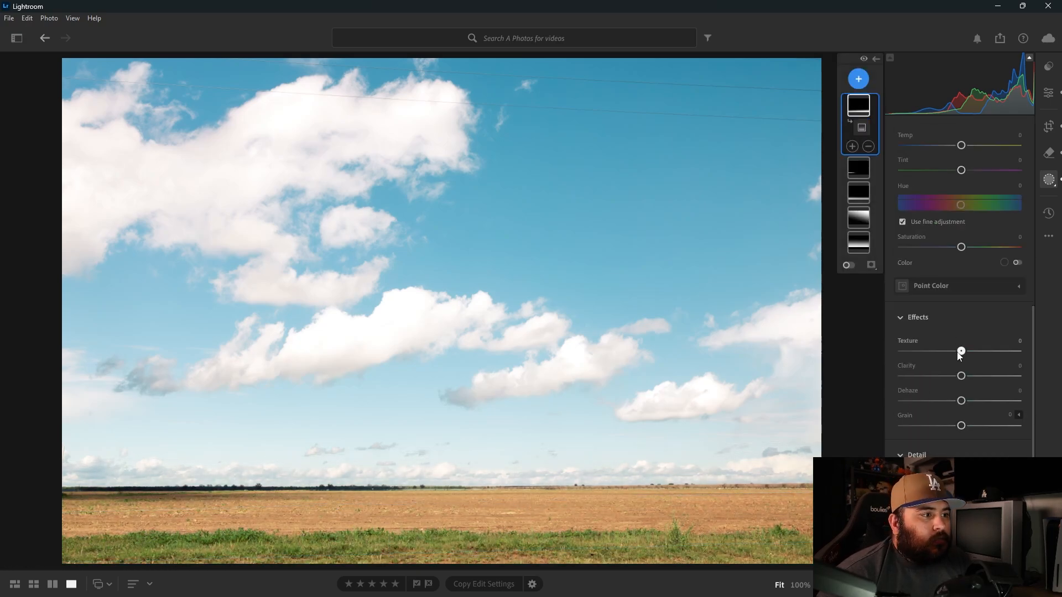
{"action": "mouse_move", "coordinate": [957, 352]}
{"action": "left_mouse_down"}
{"action": "mouse_move", "coordinate": [947, 352]}
{"action": "mouse_move", "coordinate": [954, 355]}
{"action": "left_mouse_up"}
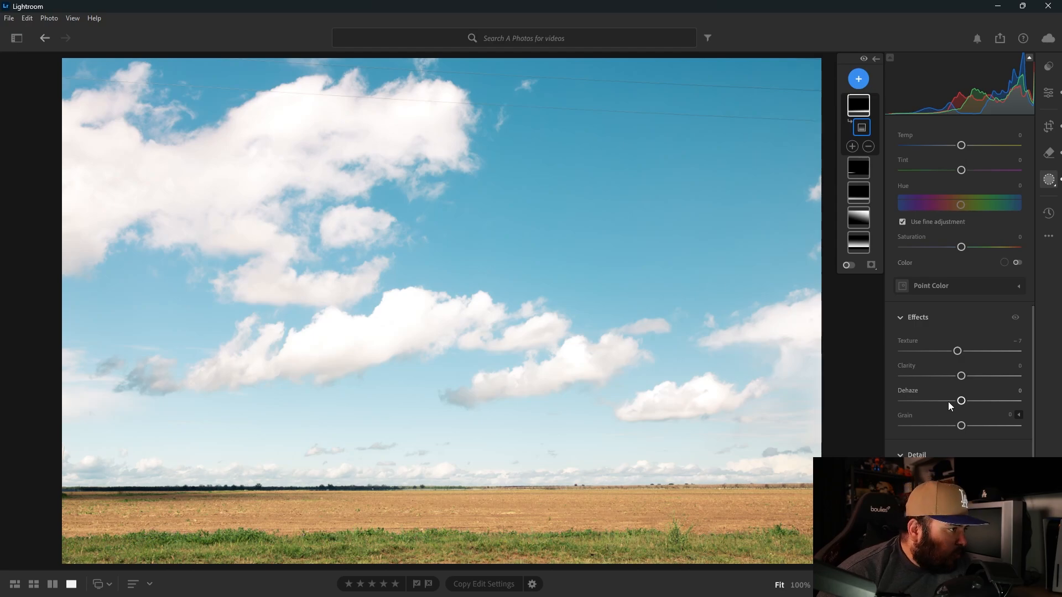
{"action": "key", "text": "e"}
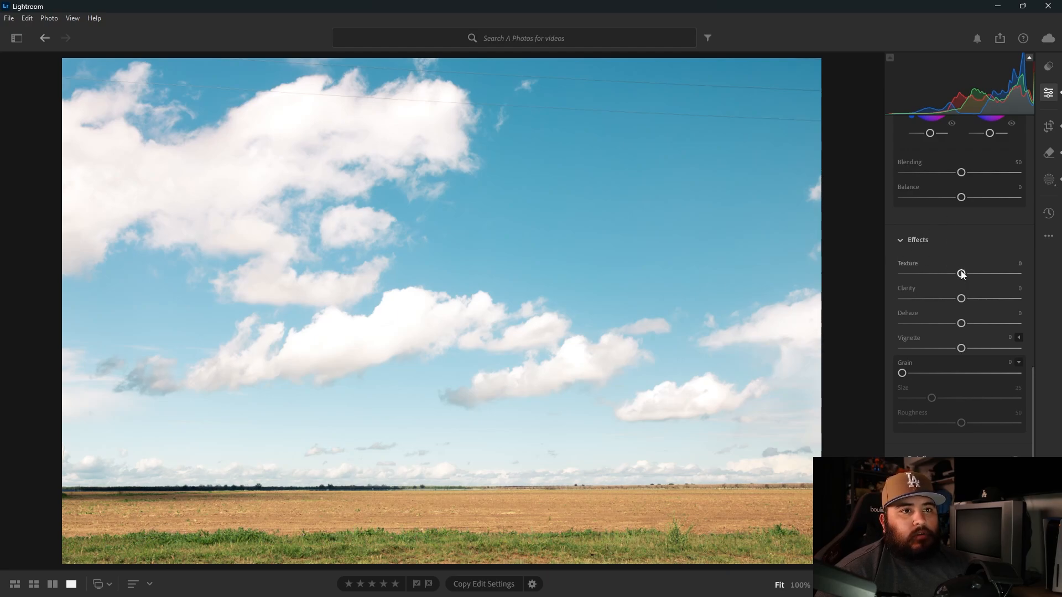
Step: Set the whole photo's texture to -2 and clarity to -2, keeping dehaze at 0
{"action": "left_click_drag", "start_coordinate": [962, 275], "coordinate": [961, 276]}
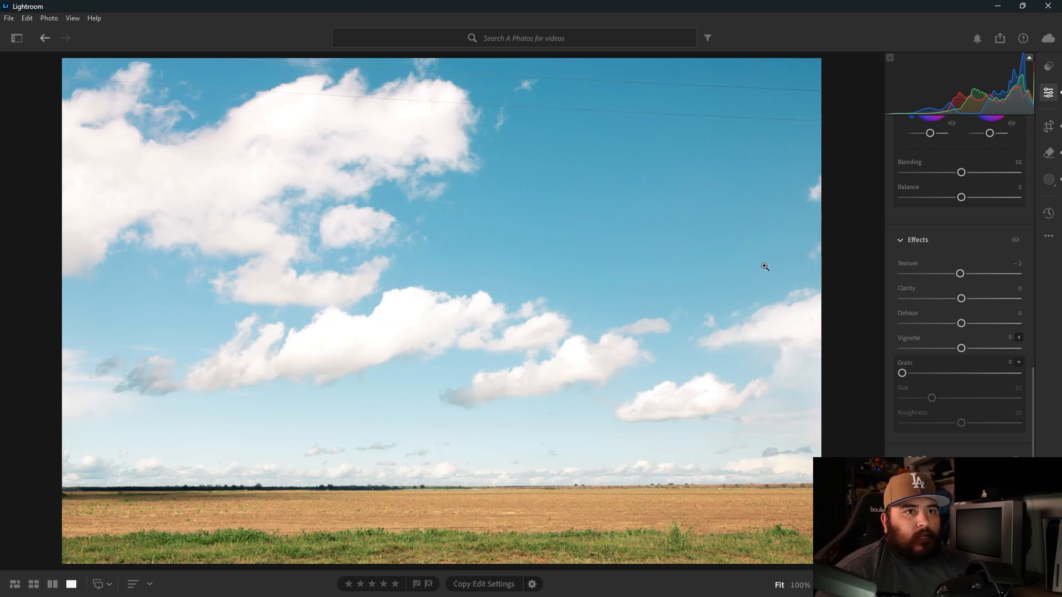
{"action": "mouse_move", "coordinate": [961, 298]}
{"action": "left_mouse_down"}
{"action": "mouse_move", "coordinate": [950, 298]}
{"action": "mouse_move", "coordinate": [973, 299]}
{"action": "mouse_move", "coordinate": [943, 299]}
{"action": "mouse_move", "coordinate": [999, 303]}
{"action": "mouse_move", "coordinate": [960, 307]}
{"action": "mouse_move", "coordinate": [972, 308]}
{"action": "left_mouse_up"}
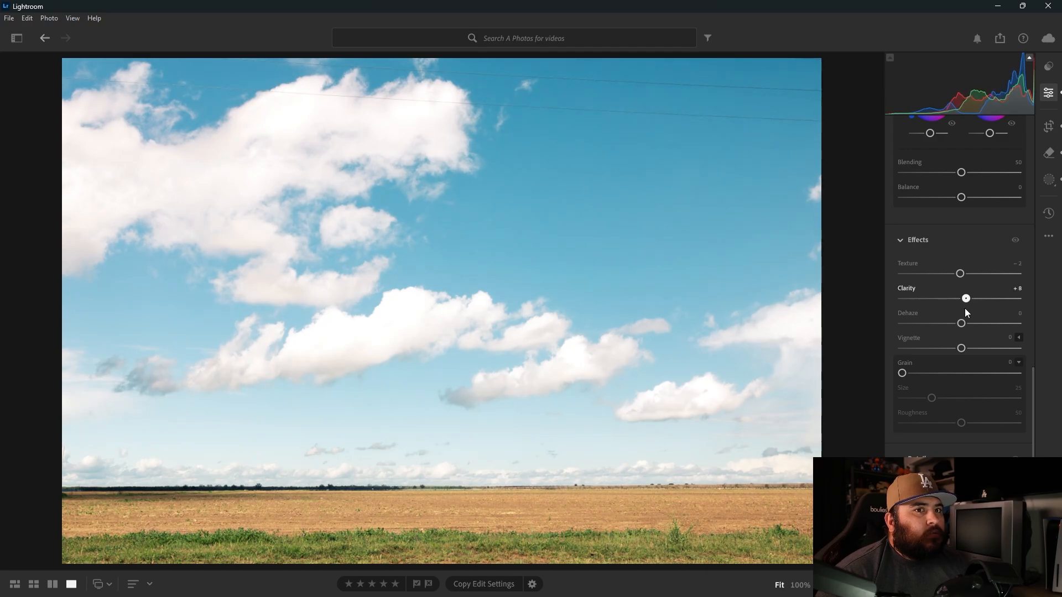
{"action": "left_click_drag", "start_coordinate": [964, 309], "coordinate": [959, 309]}
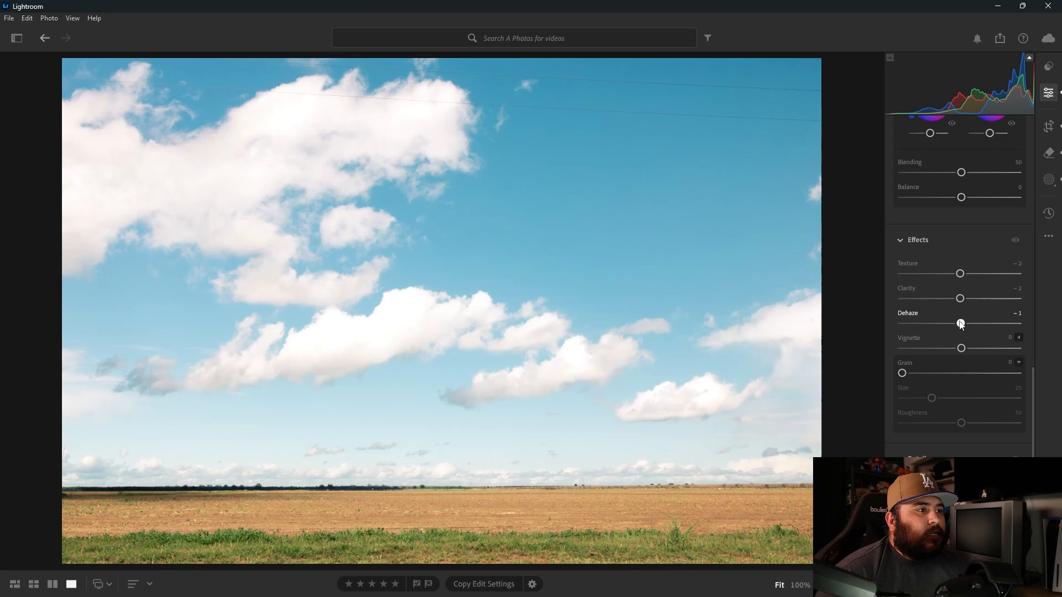
{"action": "mouse_move", "coordinate": [961, 325]}
{"action": "left_mouse_down"}
{"action": "mouse_move", "coordinate": [944, 326]}
{"action": "mouse_move", "coordinate": [972, 327]}
{"action": "mouse_move", "coordinate": [961, 327]}
{"action": "left_mouse_up"}
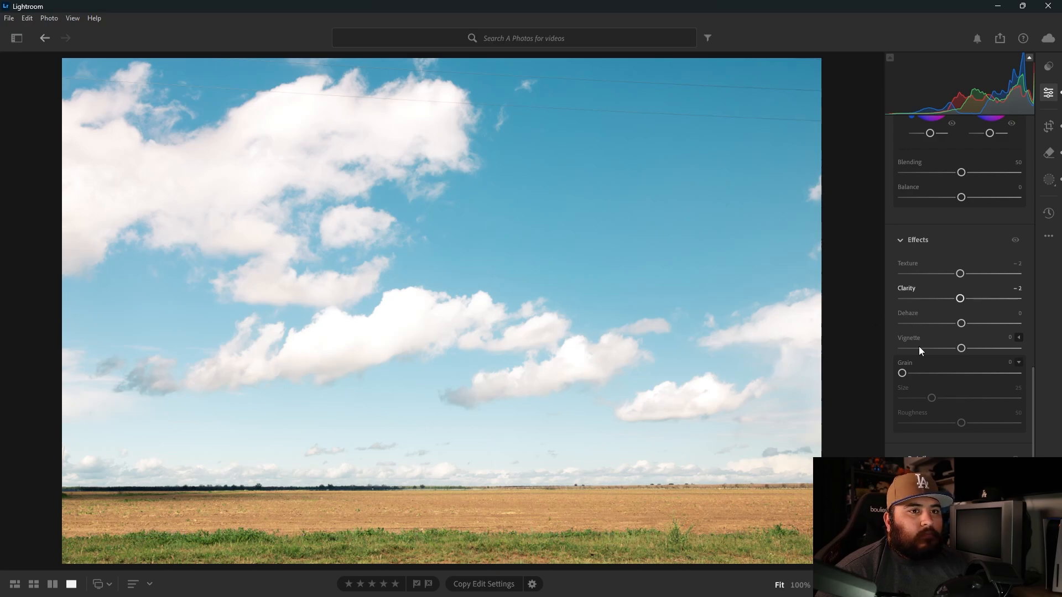
Step: Compare the edited photo with the original by toggling the before and after views
{"action": "scroll", "coordinate": [918, 346], "scroll_direction": "down", "scroll_amount": 9}
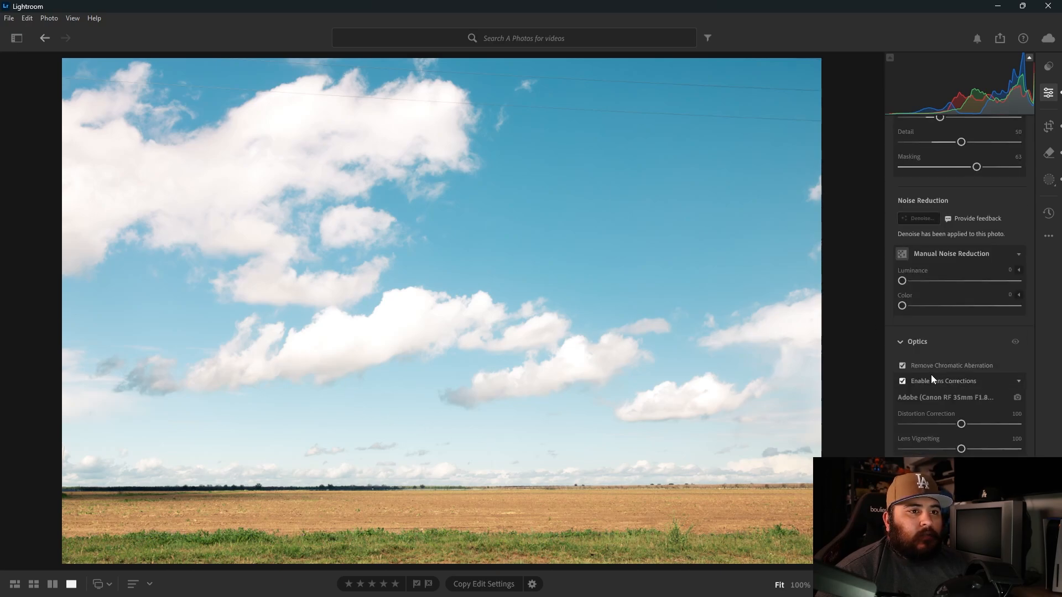
{"action": "scroll", "coordinate": [930, 374], "scroll_direction": "up", "scroll_amount": 10}
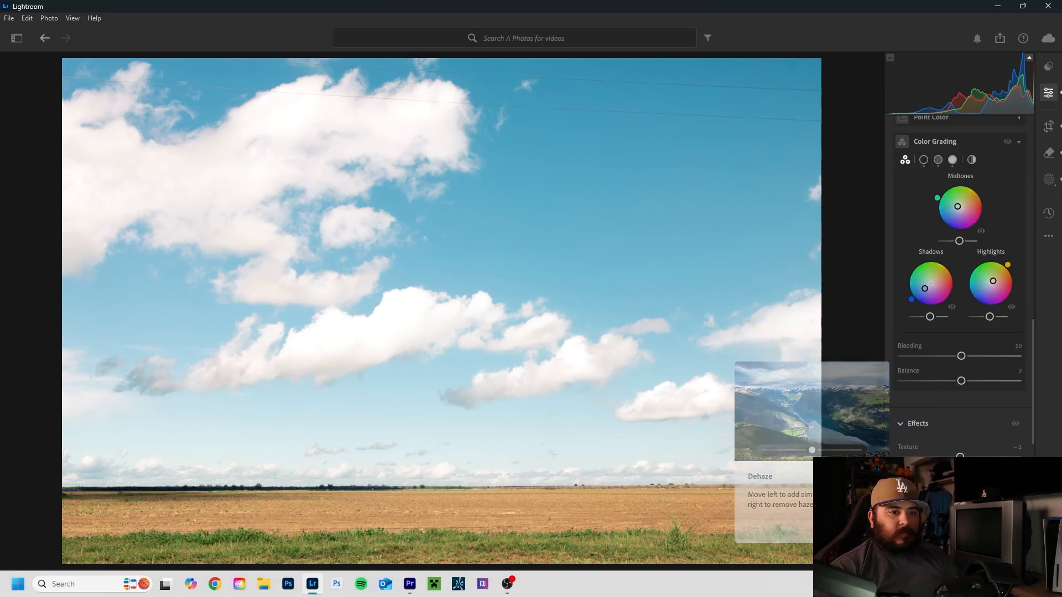
{"action": "key", "text": "backslash"}
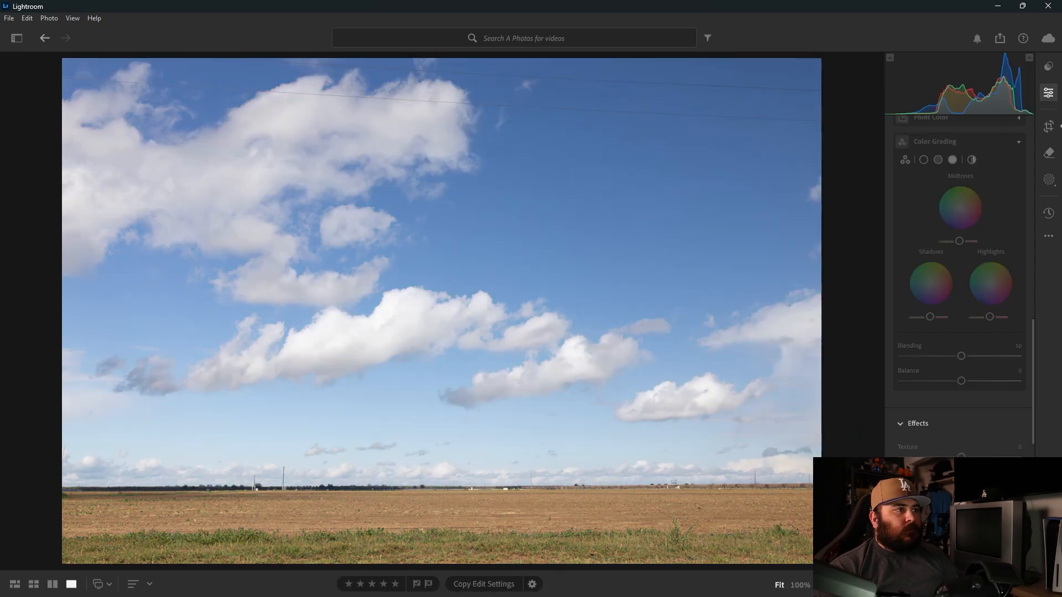
{"action": "key", "text": "backslash"}
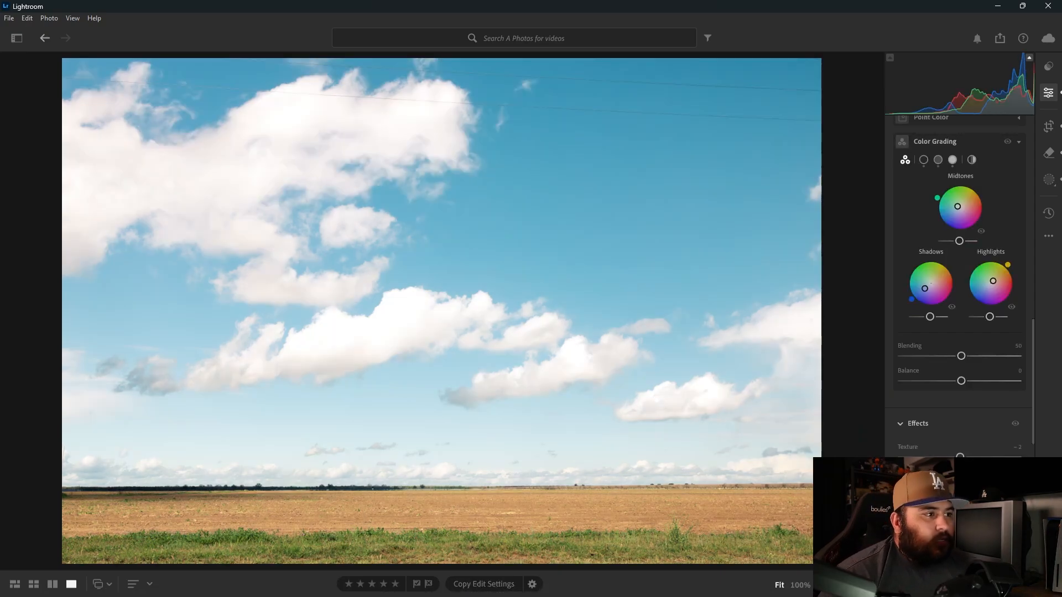
{"action": "key", "text": "backslash"}
{"action": "key", "text": "backslash"}
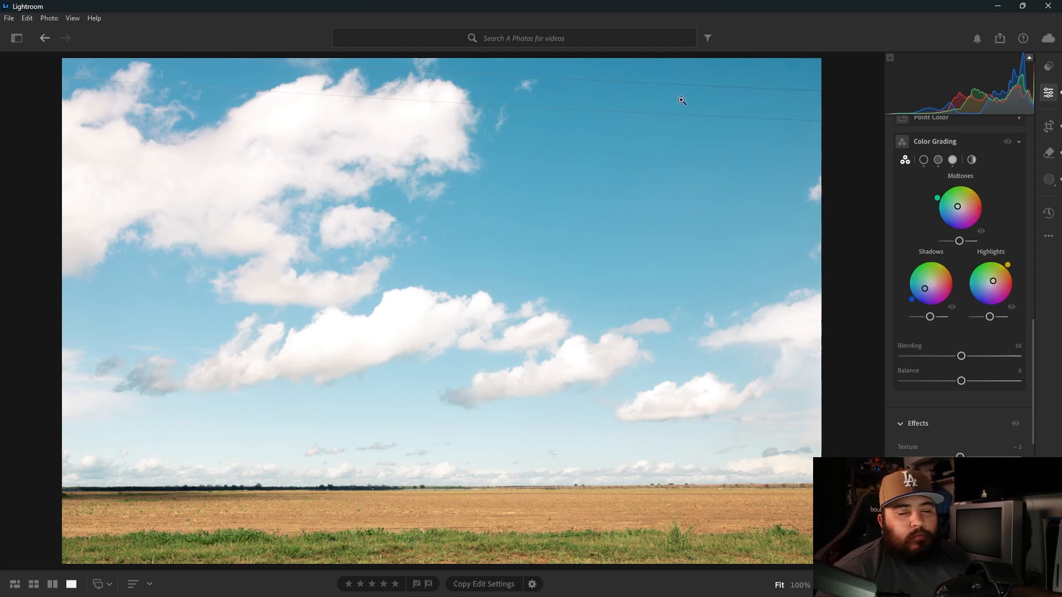
Step: Send the edited field photo to Photoshop for further retouching
{"action": "left_click", "coordinate": [10, 18]}
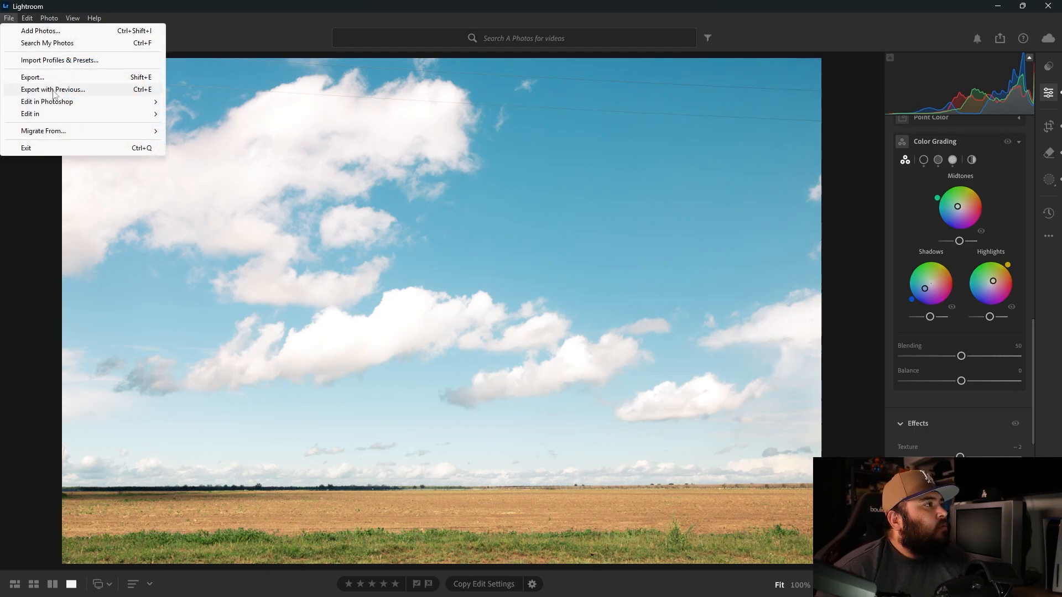
{"action": "mouse_move", "coordinate": [64, 107]}
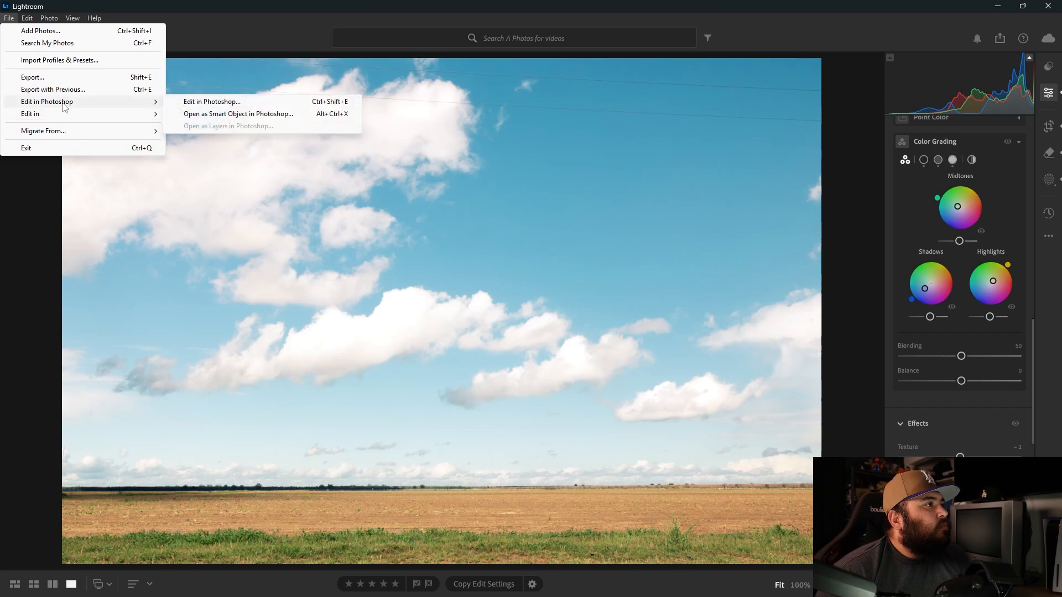
{"action": "left_click", "coordinate": [182, 102]}
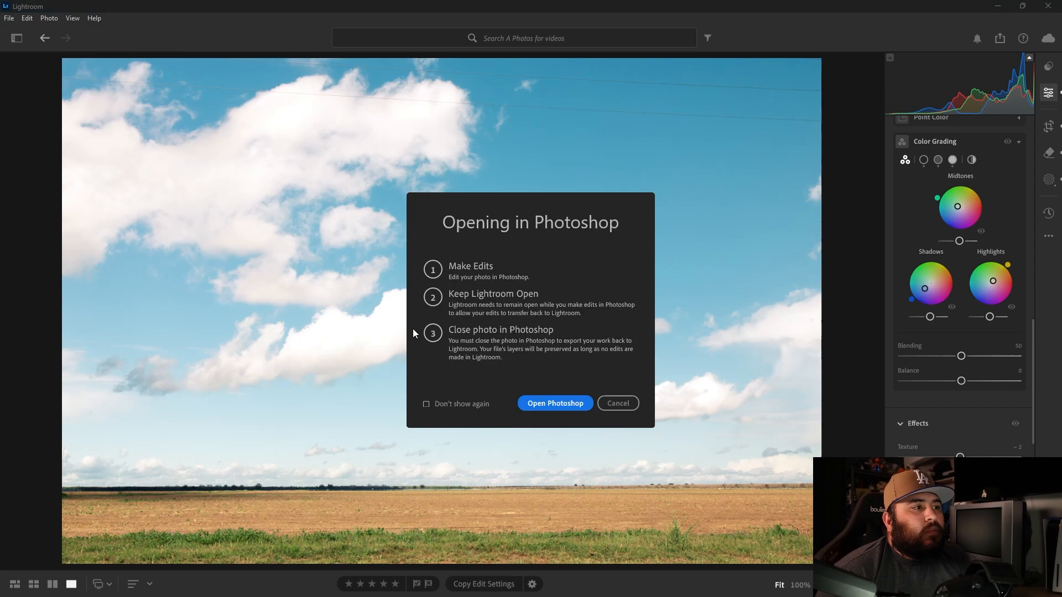
{"action": "left_click", "coordinate": [555, 403]}
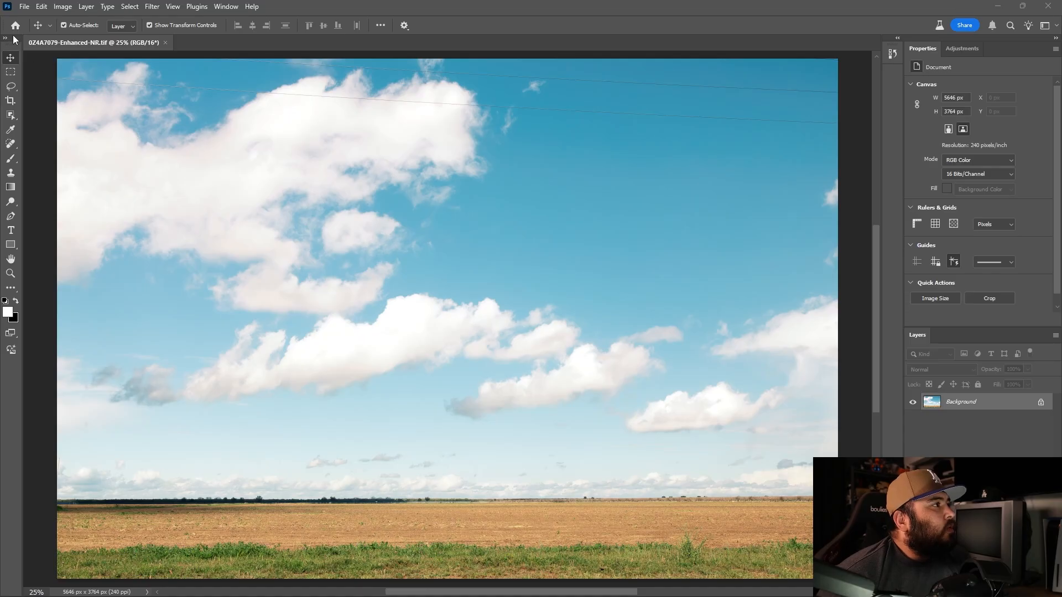
Step: Remove the power lines from the sky using the Remove tool's Wires and cables distraction detection, and return the photo to Lightroom
{"action": "left_click", "coordinate": [5, 37]}
{"action": "left_click", "coordinate": [16, 103]}
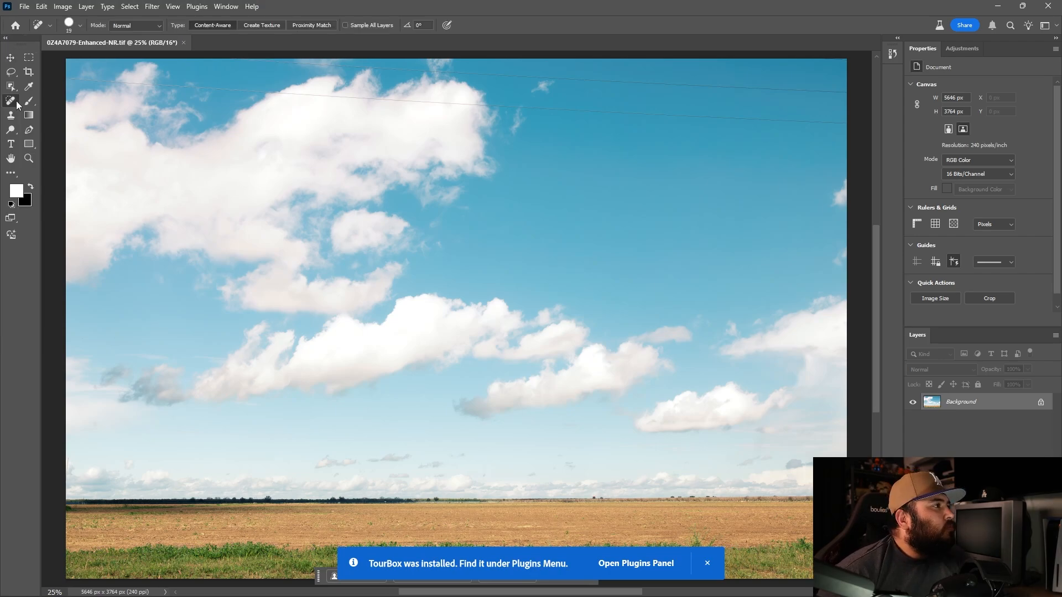
{"action": "left_click", "coordinate": [17, 102]}
{"action": "left_click", "coordinate": [35, 99]}
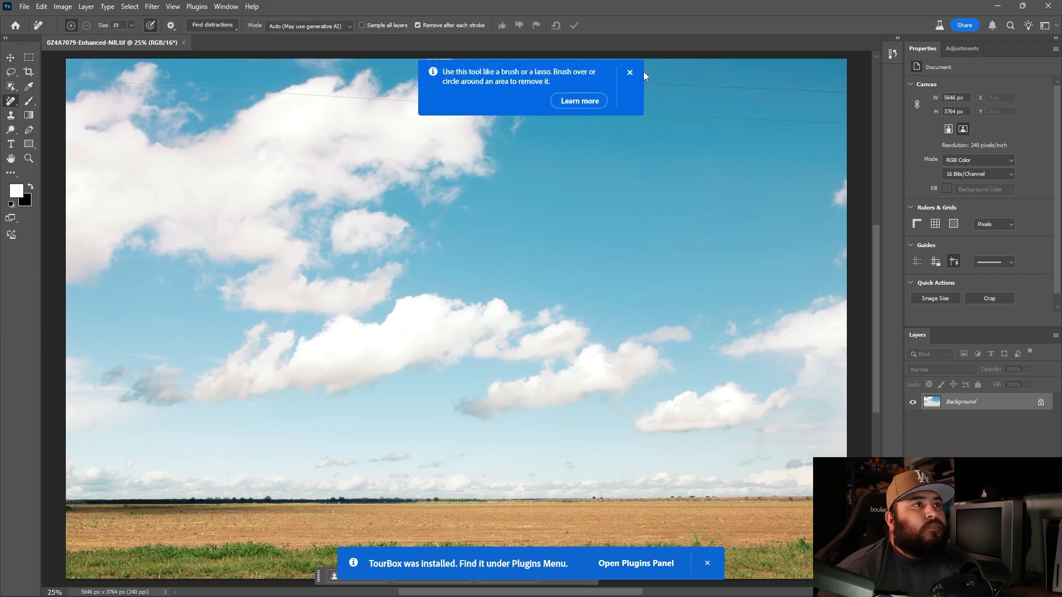
{"action": "left_click", "coordinate": [629, 72]}
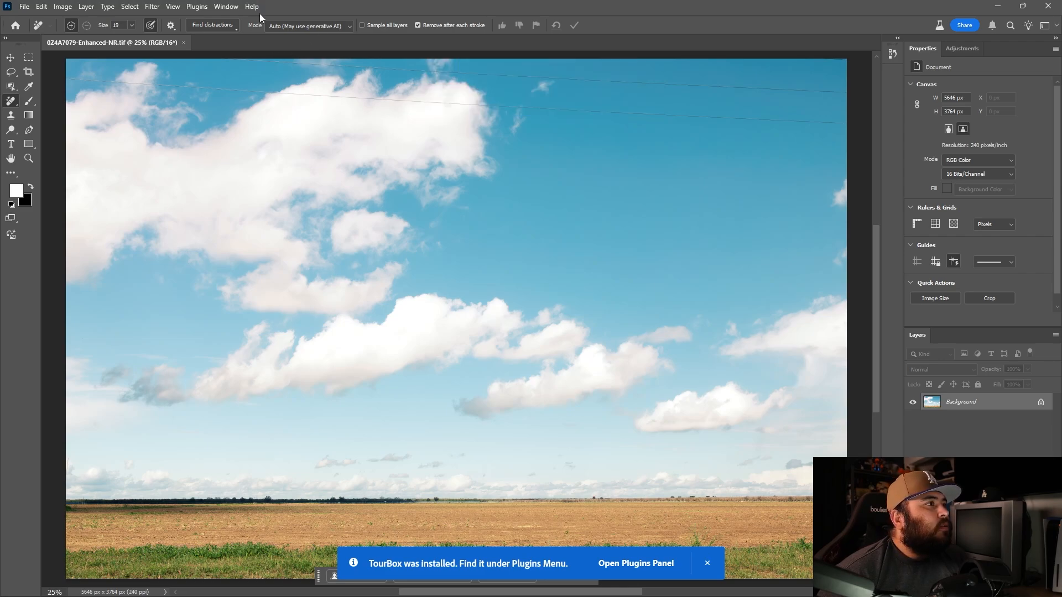
{"action": "left_click", "coordinate": [221, 26]}
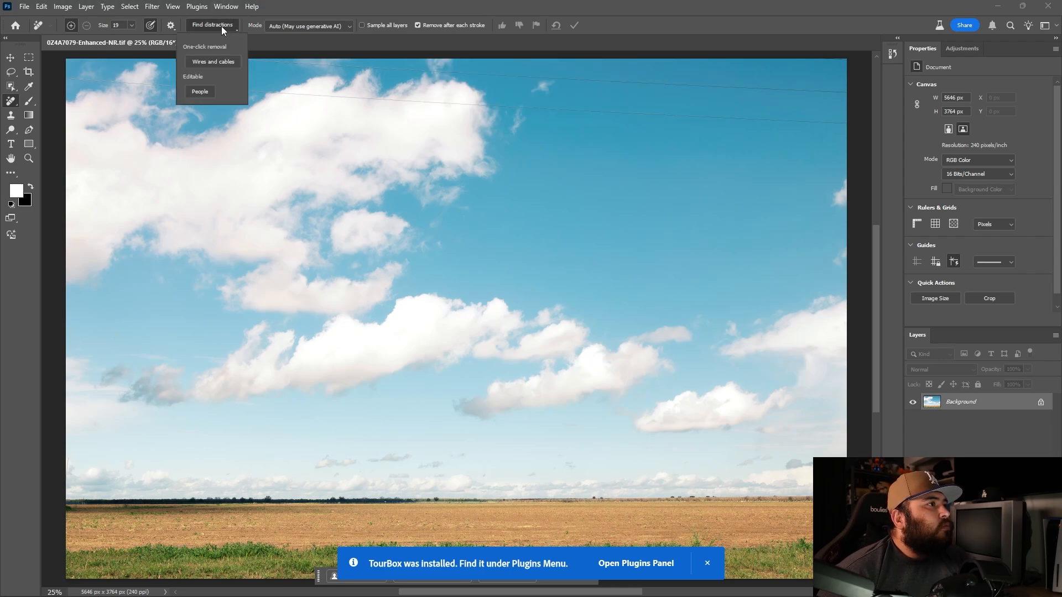
{"action": "left_click", "coordinate": [222, 61]}
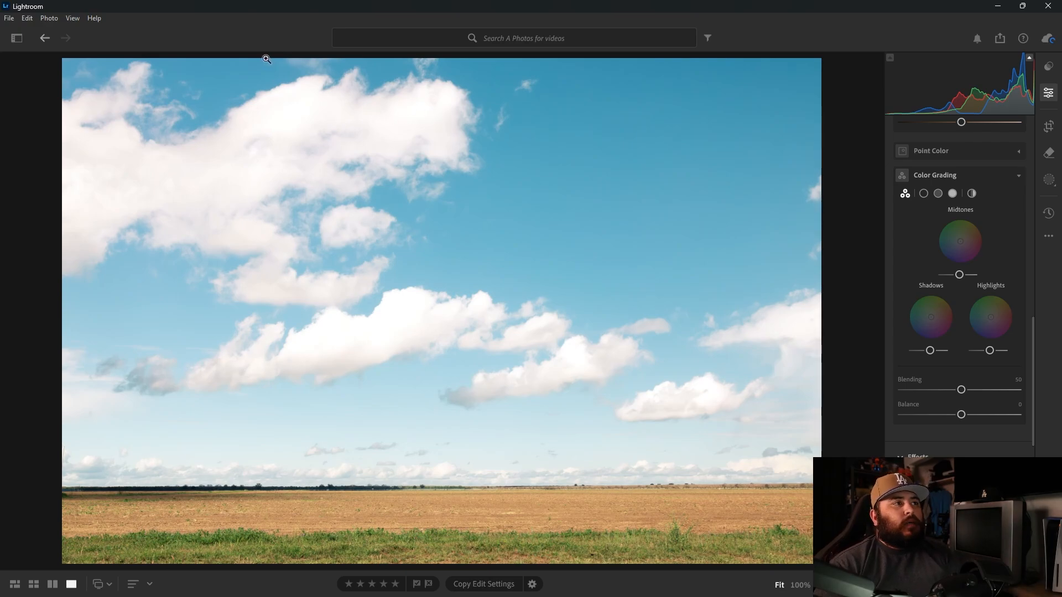
Step: Brush over the two tall weeds in the grass along the foreground and erase them with Generative remove at brush size 9
{"action": "scroll", "coordinate": [890, 339], "scroll_direction": "up", "scroll_amount": 5}
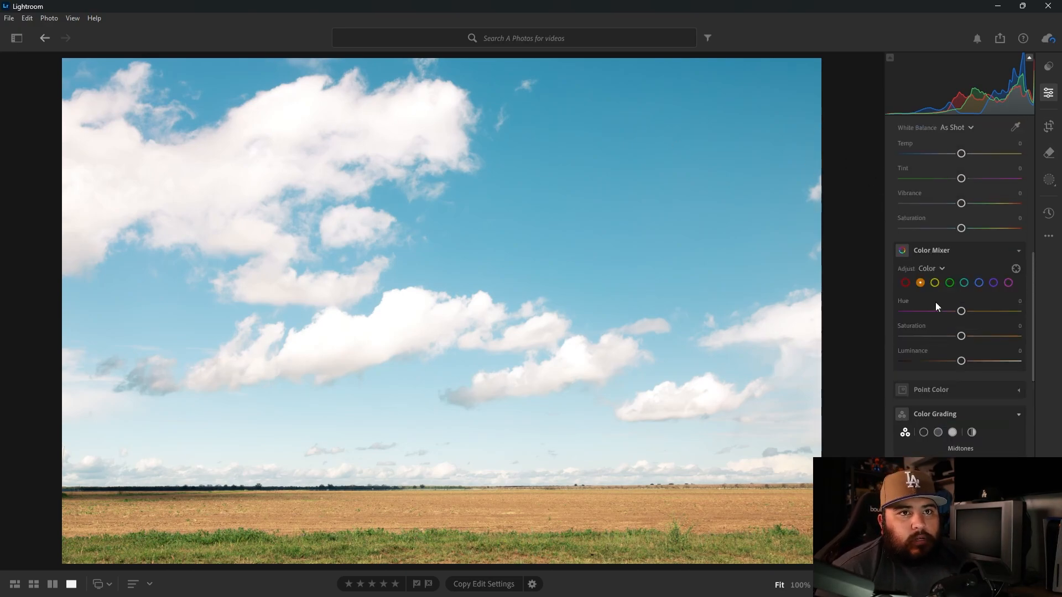
{"action": "left_click", "coordinate": [1047, 157]}
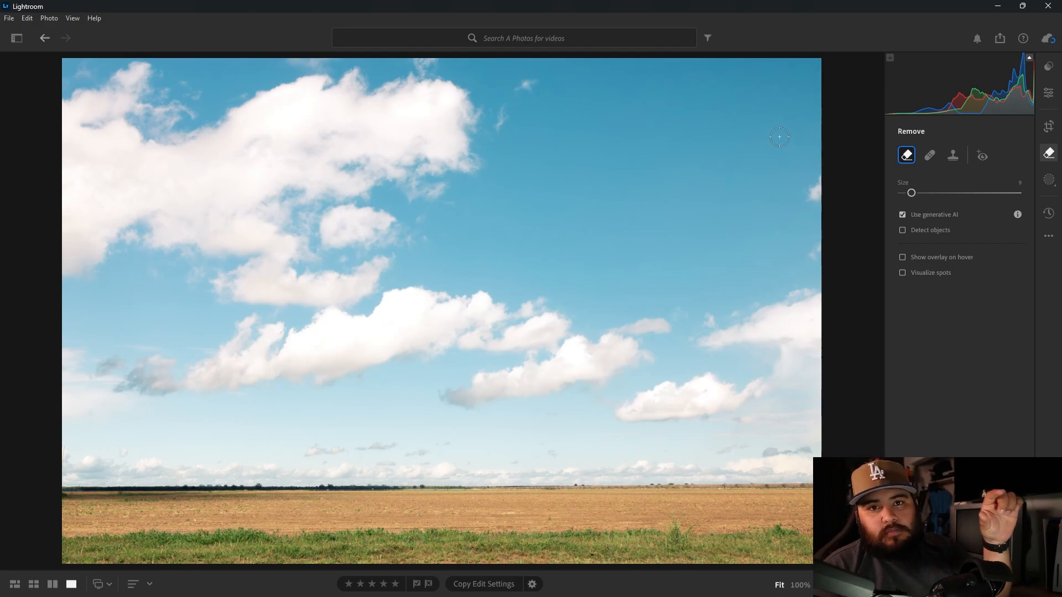
{"action": "left_click_drag", "start_coordinate": [543, 114], "coordinate": [683, 162]}
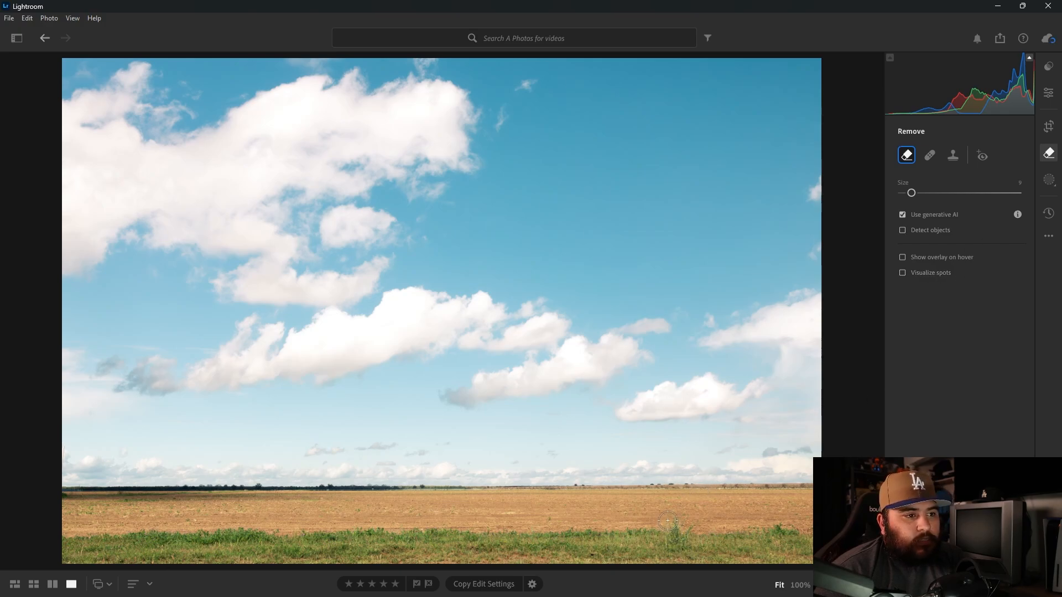
{"action": "mouse_move", "coordinate": [667, 520]}
{"action": "left_mouse_down"}
{"action": "mouse_move", "coordinate": [680, 532]}
{"action": "mouse_move", "coordinate": [688, 517]}
{"action": "mouse_move", "coordinate": [658, 533]}
{"action": "mouse_move", "coordinate": [691, 534]}
{"action": "left_mouse_up"}
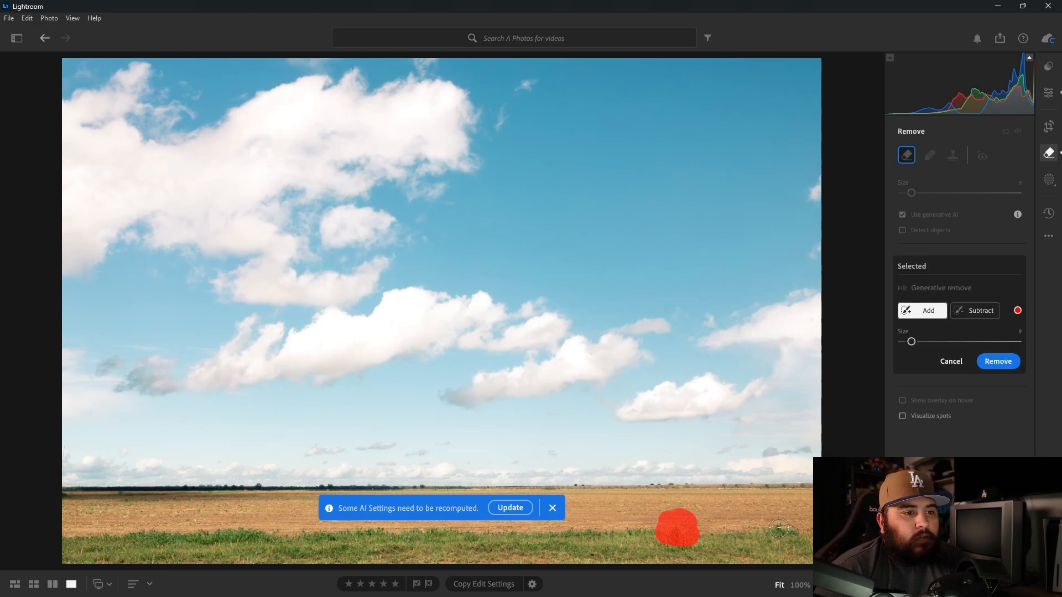
{"action": "mouse_move", "coordinate": [772, 528]}
{"action": "left_mouse_down"}
{"action": "mouse_move", "coordinate": [801, 532]}
{"action": "mouse_move", "coordinate": [773, 525]}
{"action": "left_mouse_up"}
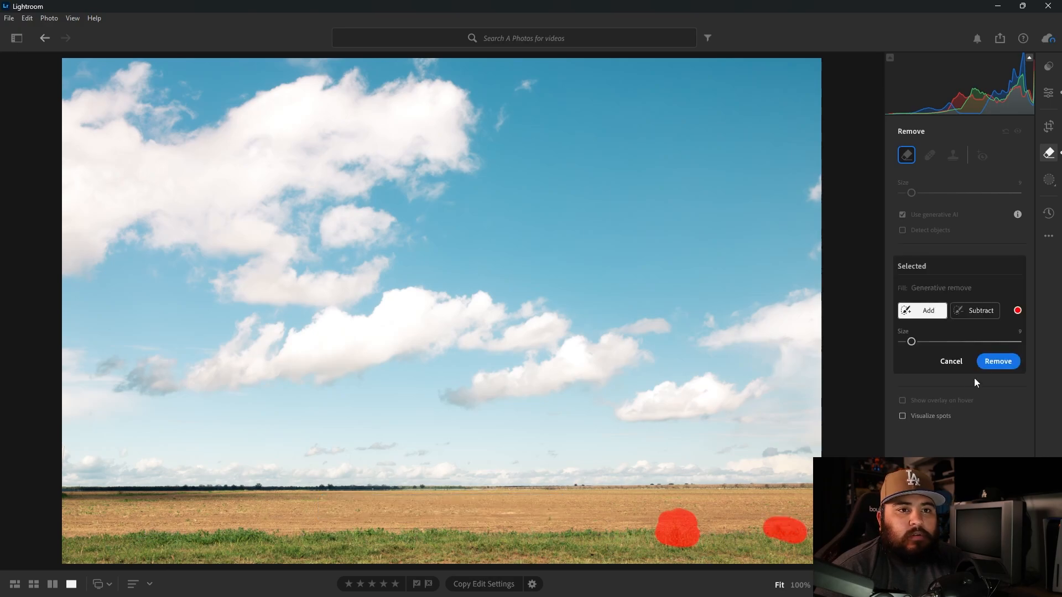
{"action": "left_click", "coordinate": [977, 363]}
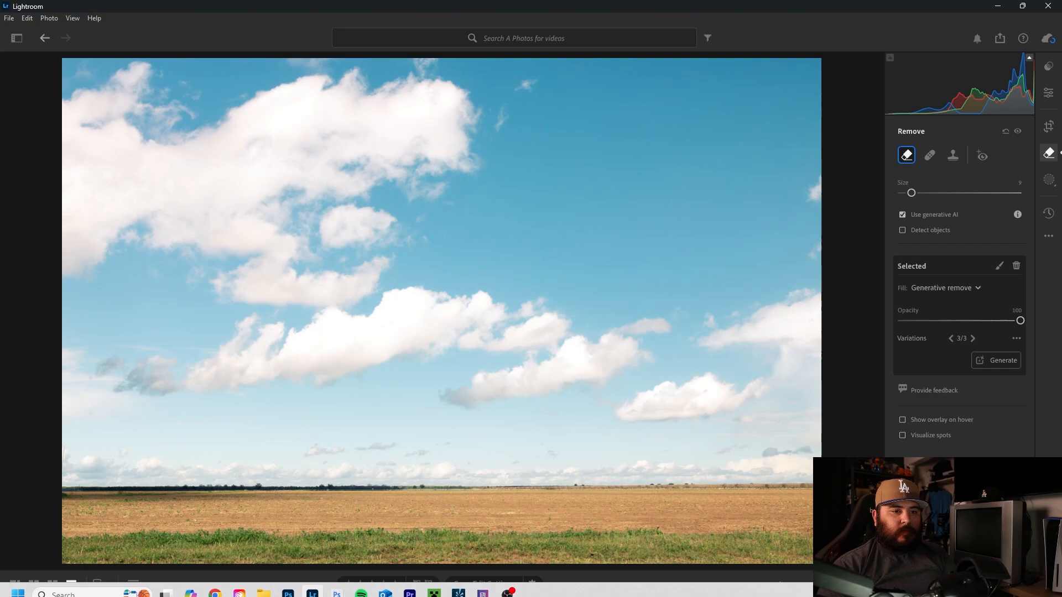
{"action": "key", "text": "ctrl+z"}
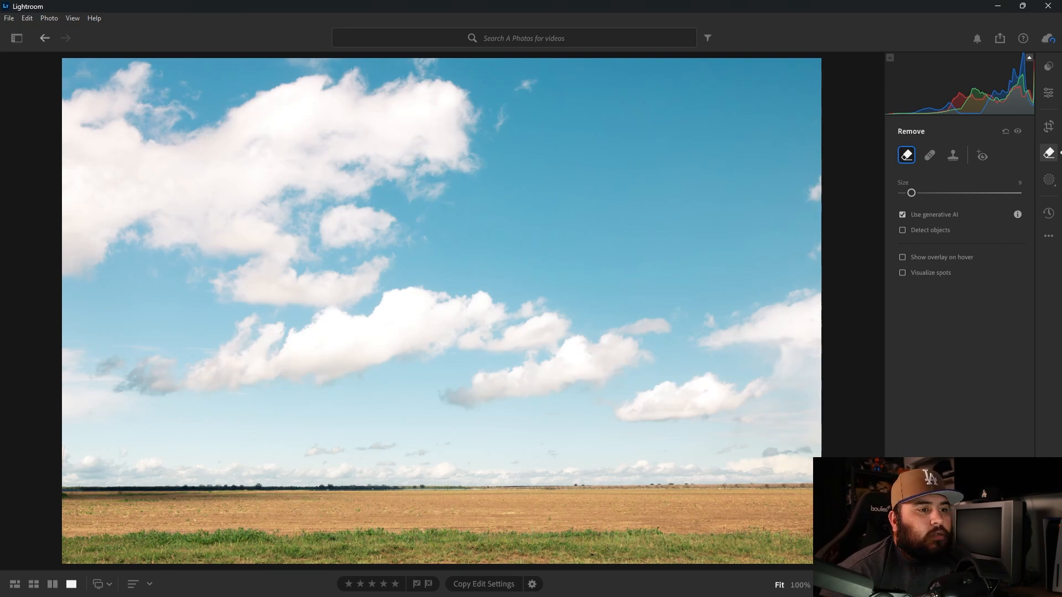
Step: Show the filmstrip, select the retouched copy without power lines, and compare it with its state before the weed removal
{"action": "left_click", "coordinate": [9, 17]}
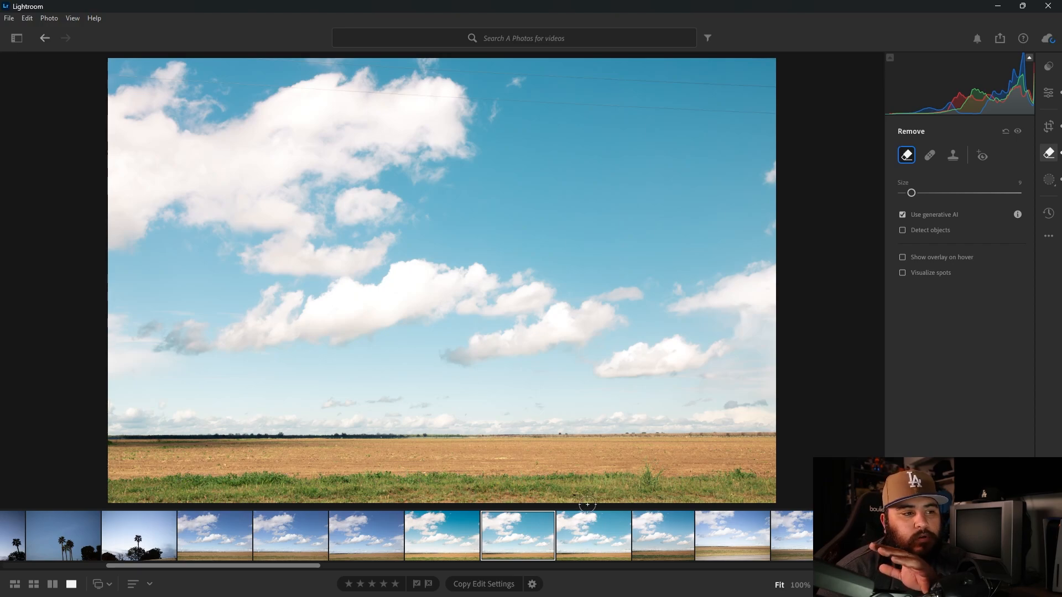
{"action": "left_click", "coordinate": [596, 531]}
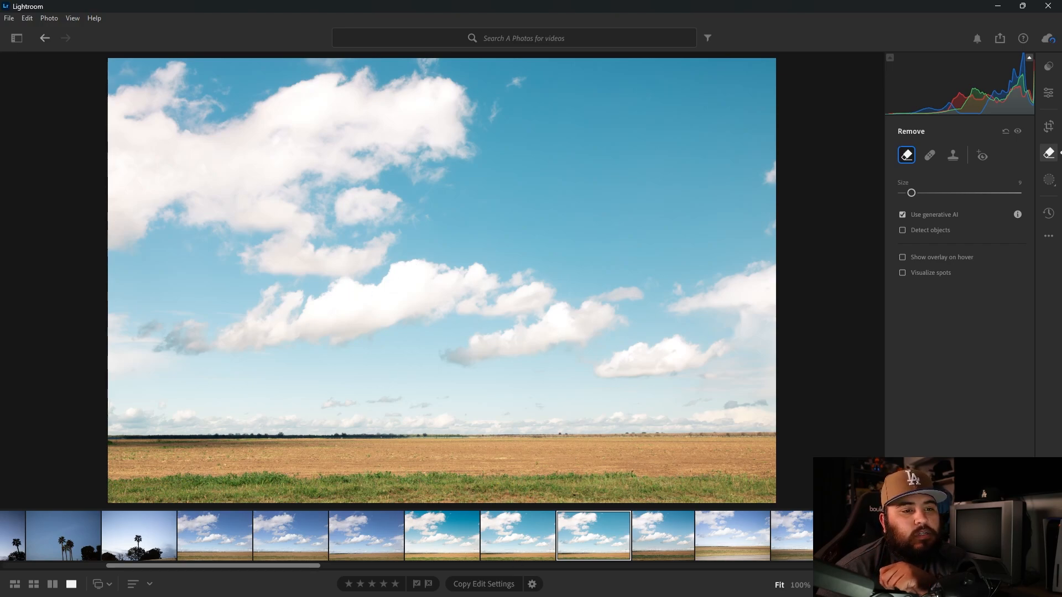
{"action": "key", "text": "ctrl+z"}
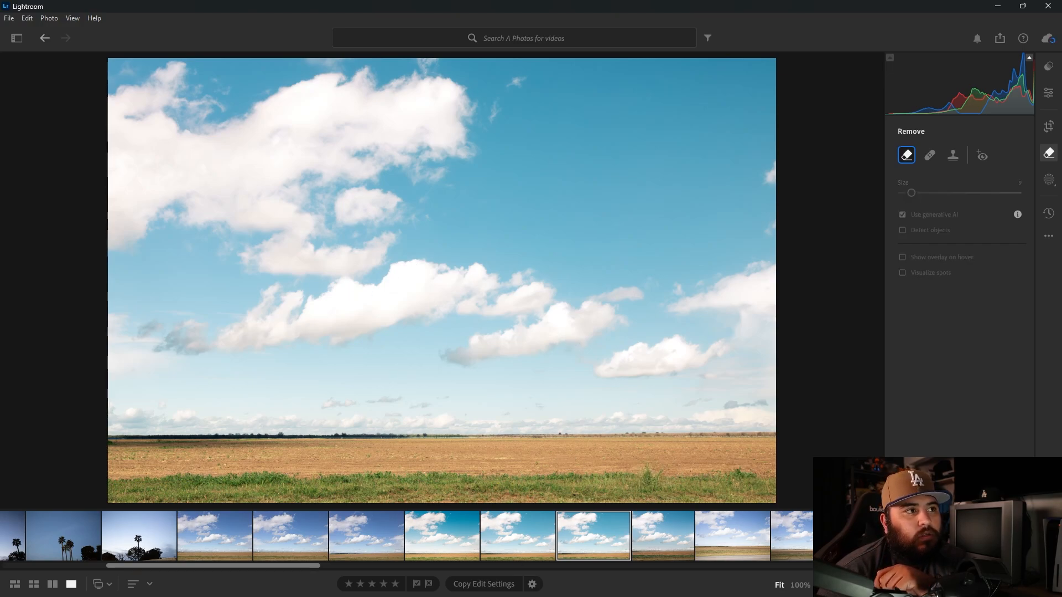
{"action": "key", "text": "ctrl+shift+z"}
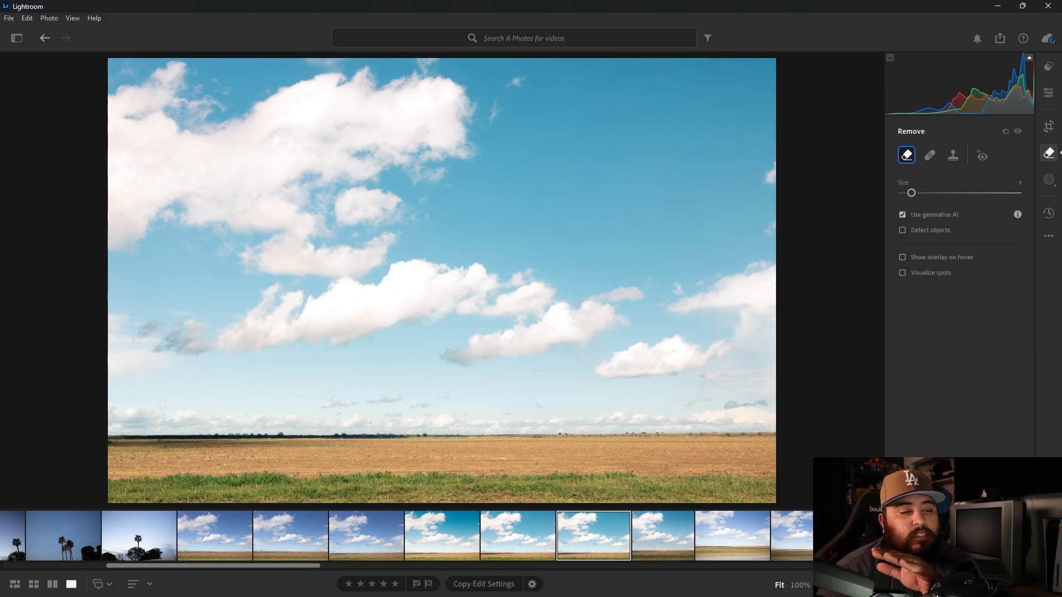
Step: Compare the unedited original of the source photo with the retouched copy by switching between them, and view the retouched copy without the filmstrip
{"action": "left_click", "coordinate": [513, 527]}
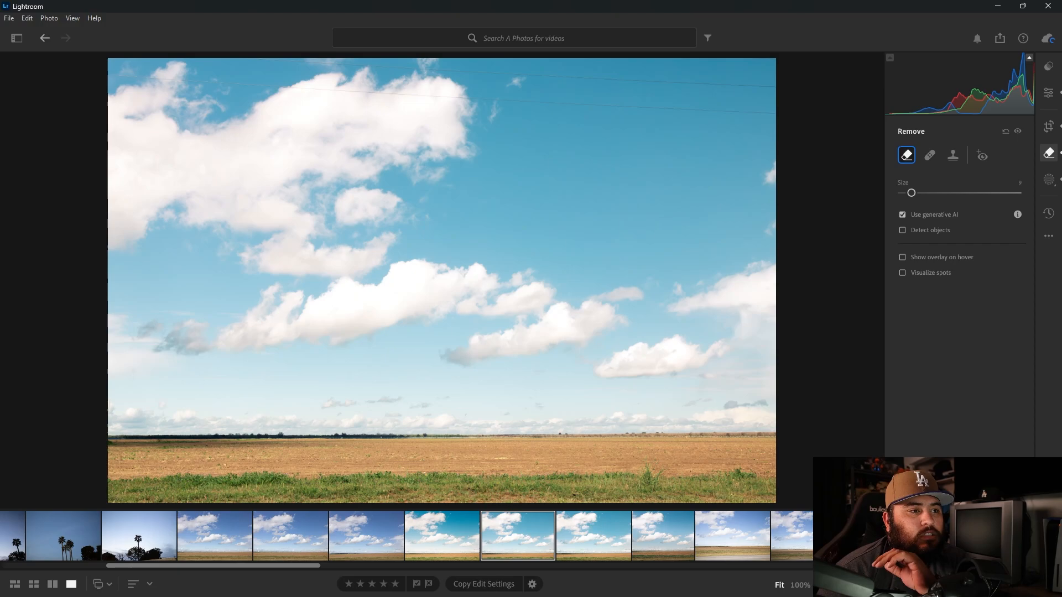
{"action": "key", "text": "backslash"}
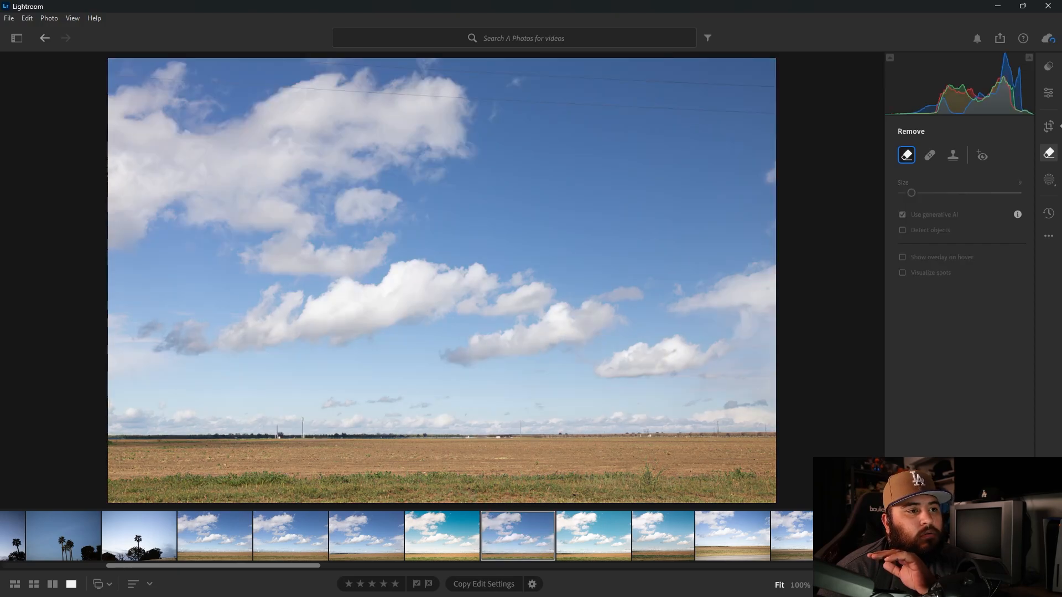
{"action": "key", "text": "backslash"}
{"action": "key", "text": "backslash"}
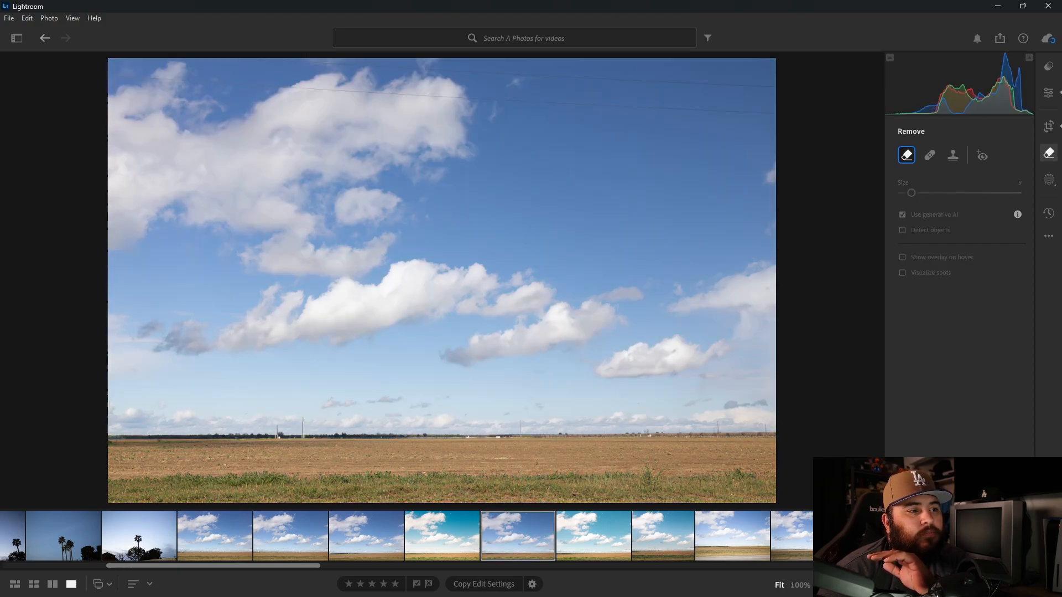
{"action": "left_click", "coordinate": [612, 529]}
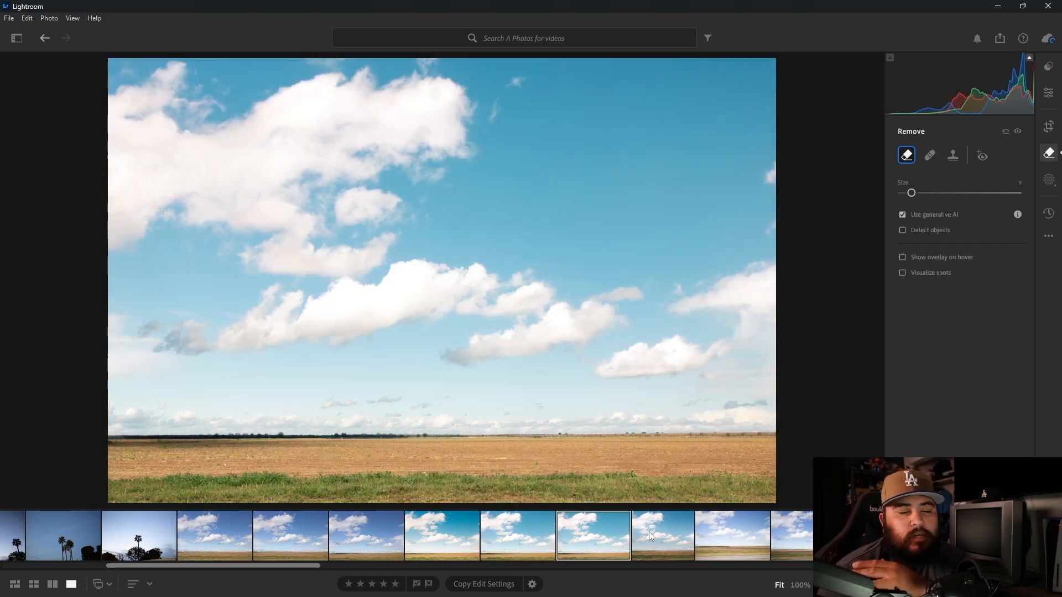
{"action": "left_click", "coordinate": [529, 534]}
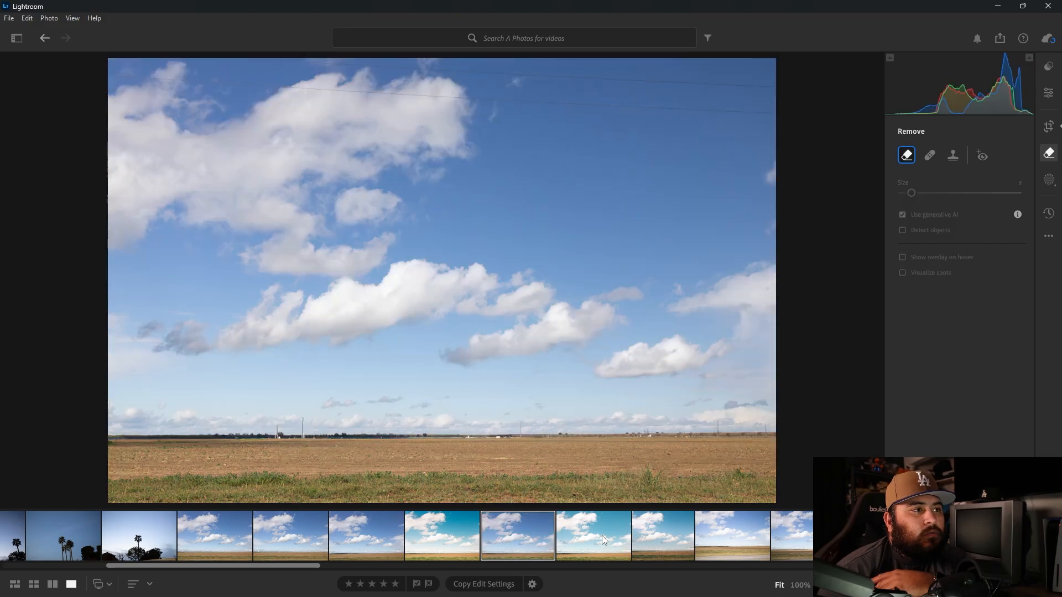
{"action": "left_click", "coordinate": [602, 535]}
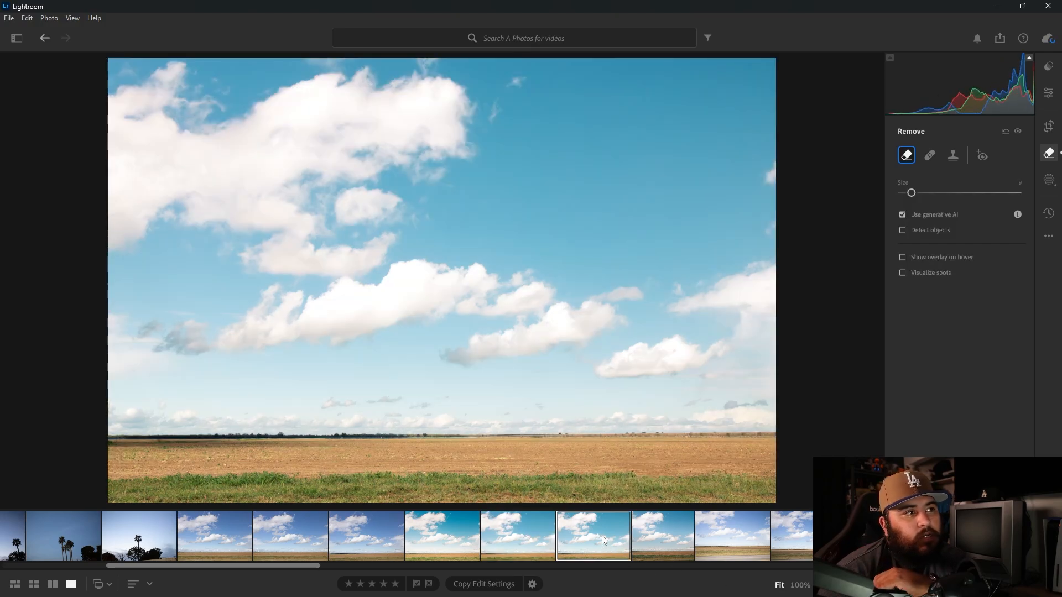
{"action": "key", "text": "slash"}
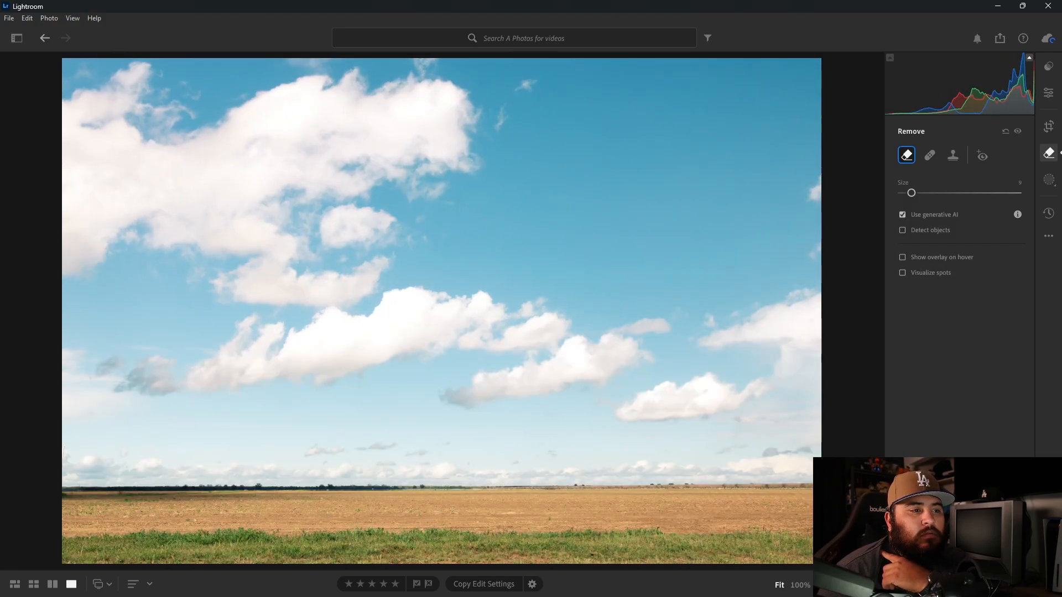